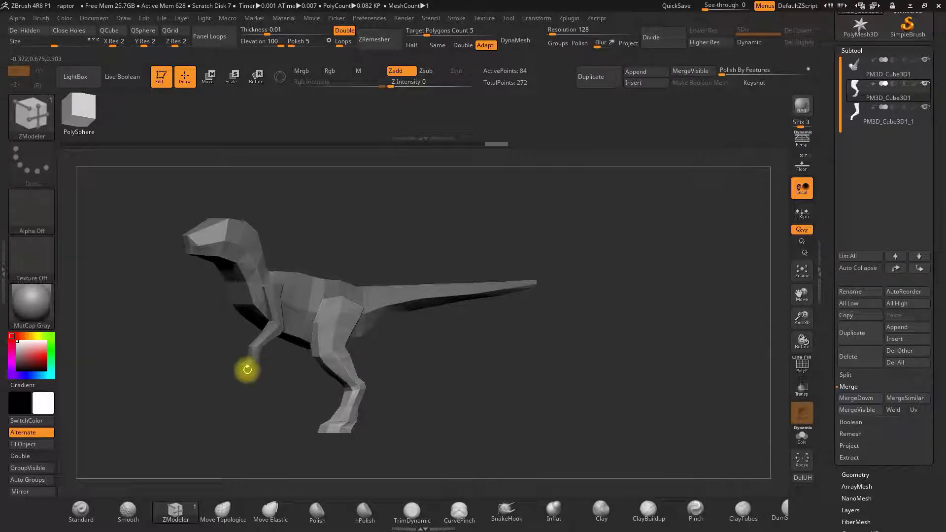
Step: Display the raptor reference drawing behind the model in side view and frame the front claws and legs
left_click_drag(467, 222, 477, 224)
mouse_move(386, 339)
left_mouse_down("shift")
mouse_move(485, 335)
mouse_move(516, 300)
left_mouse_up("shift")
left_click_drag(516, 301, 470, 299)
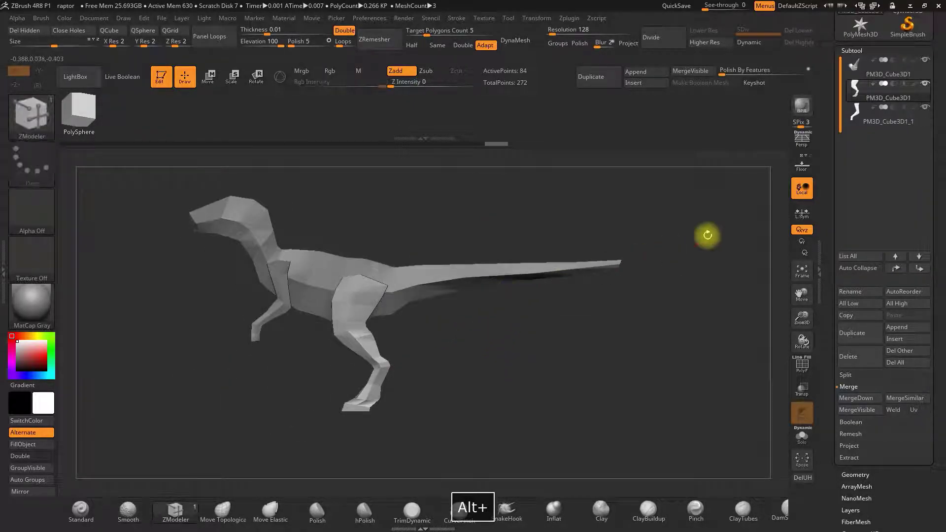
left_click(801, 169)
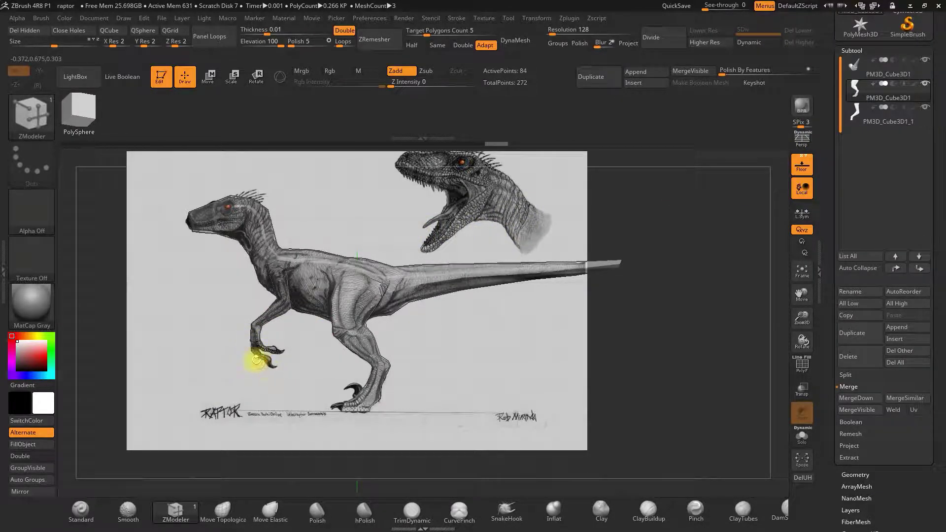
left_click_drag(802, 316, 733, 369)
left_click_drag(581, 394, 633, 346, "alt")
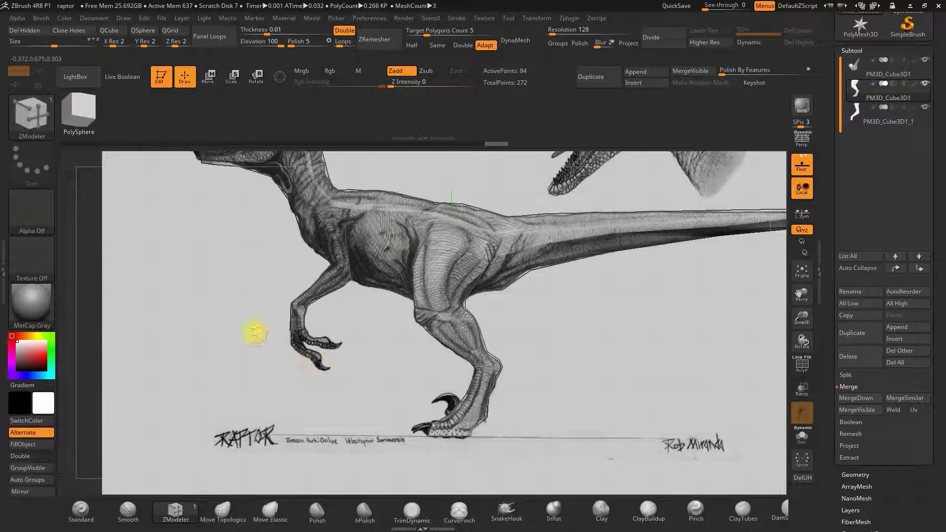
left_click_drag(238, 324, 256, 307, "alt")
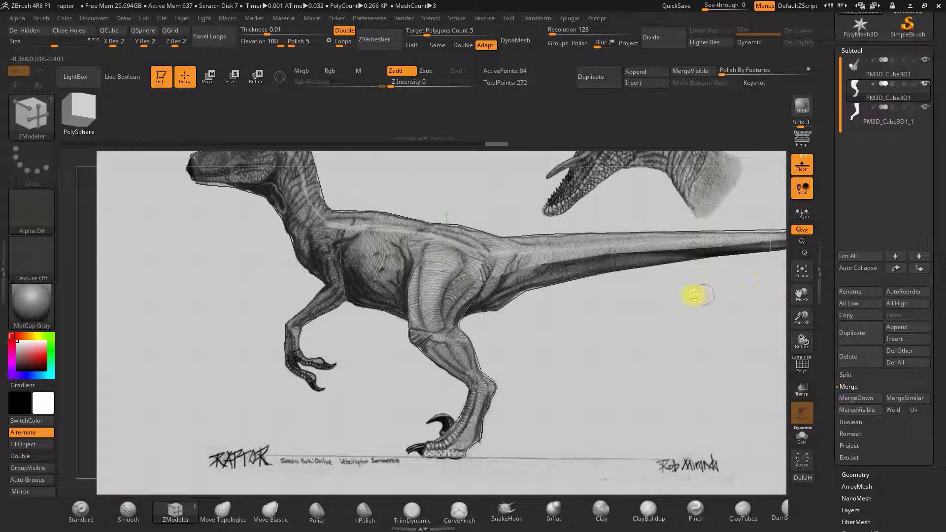
Step: Insert a Cube3D as a new subtool and shape the raptor's fingers over the hand in the reference drawing
left_click(640, 82)
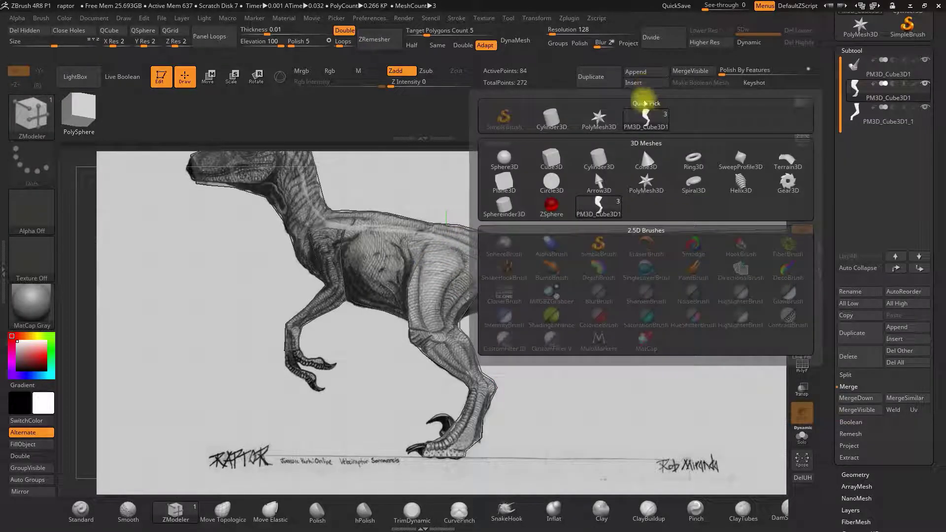
left_click(552, 161)
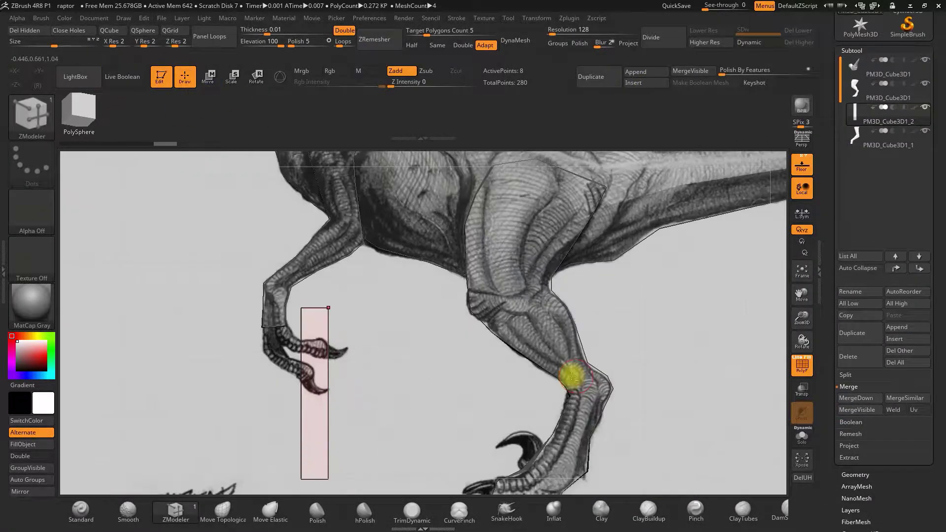
left_click_drag(326, 224, 306, 396)
left_click_drag(299, 245, 335, 394)
key("ctrl+z")
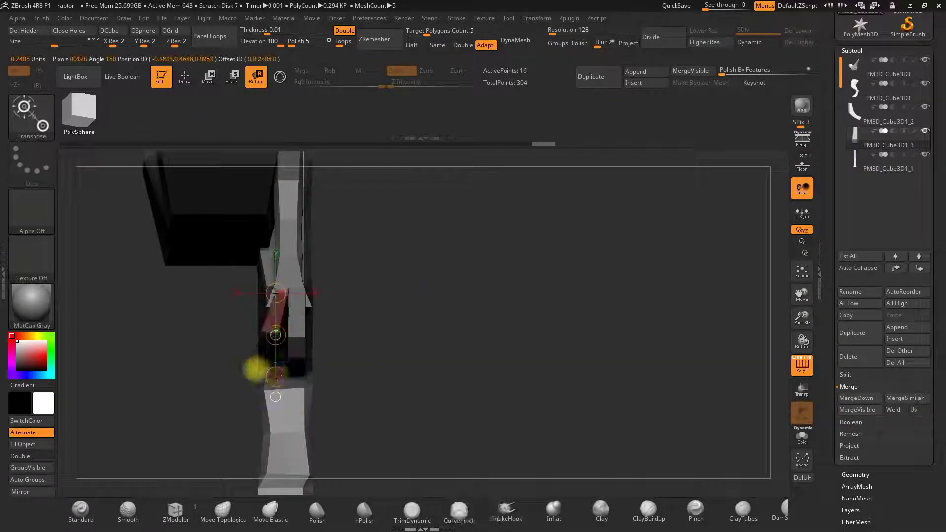
key("ctrl+z")
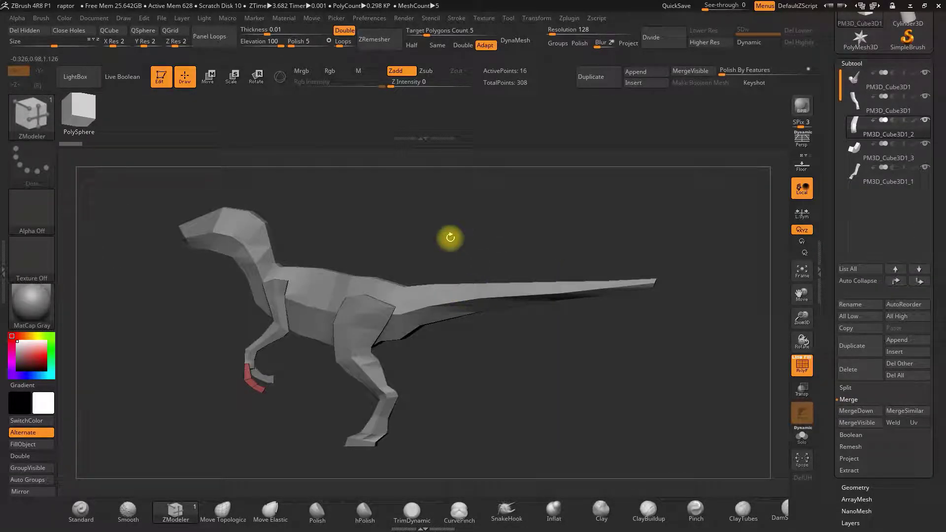
Step: Merge the two finger subtools together and with the arm subtool below them into a single subtool
left_click_drag(450, 238, 481, 237)
left_click_drag(458, 348, 474, 342)
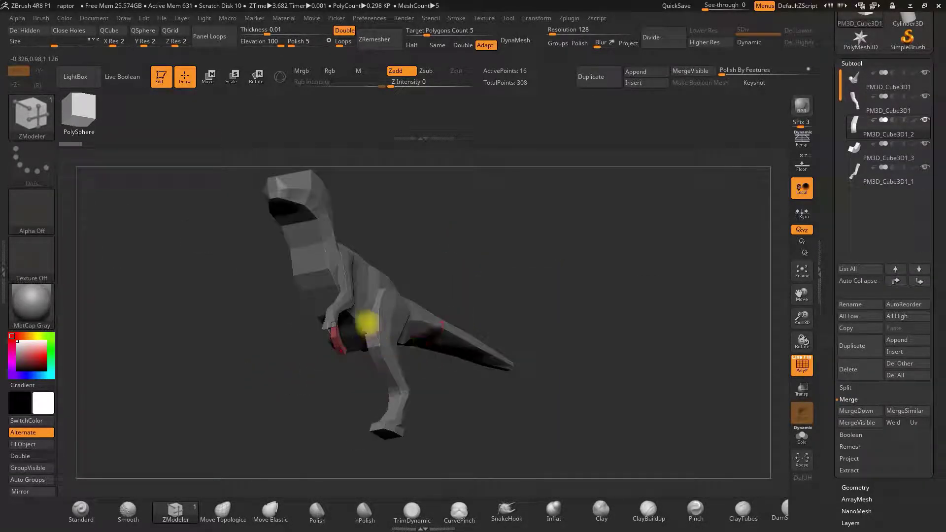
mouse_move(462, 243)
left_mouse_down()
mouse_move(470, 259)
mouse_move(436, 268)
mouse_move(451, 236)
left_mouse_up()
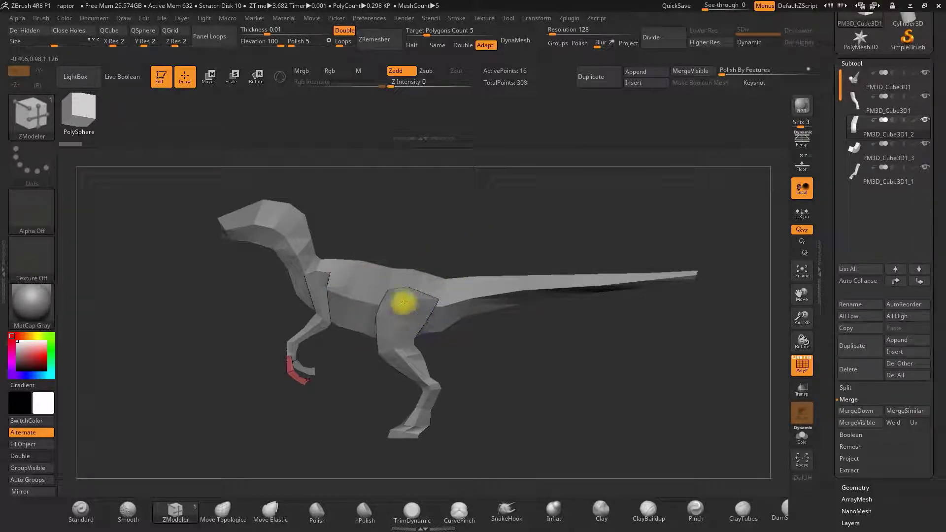
mouse_move(855, 104)
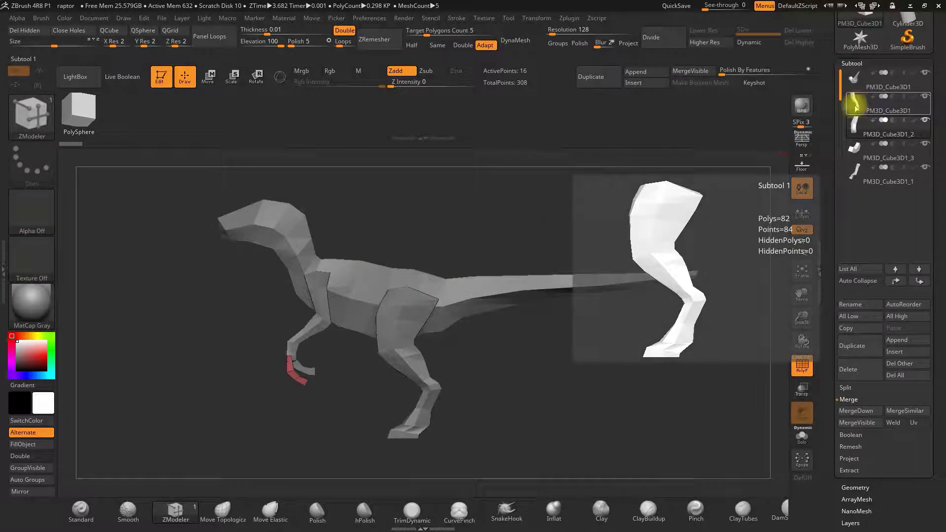
mouse_move(855, 172)
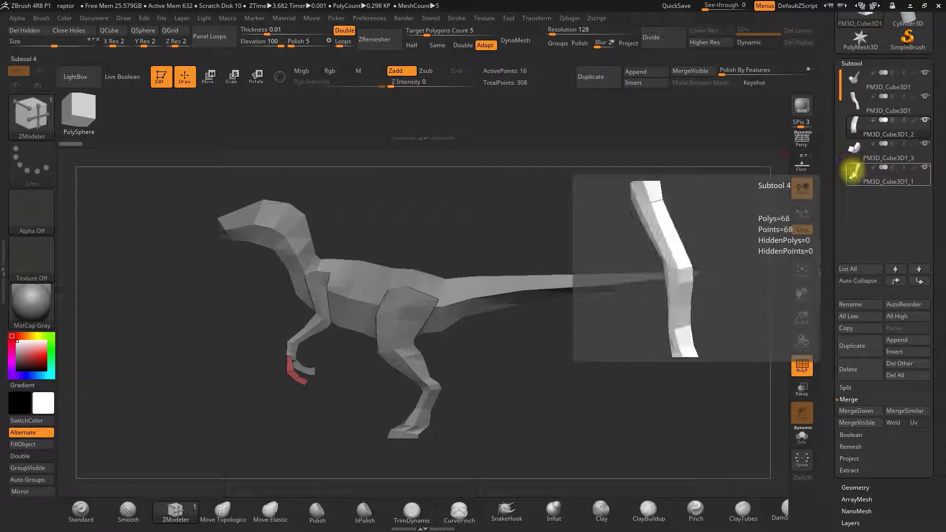
mouse_move(856, 132)
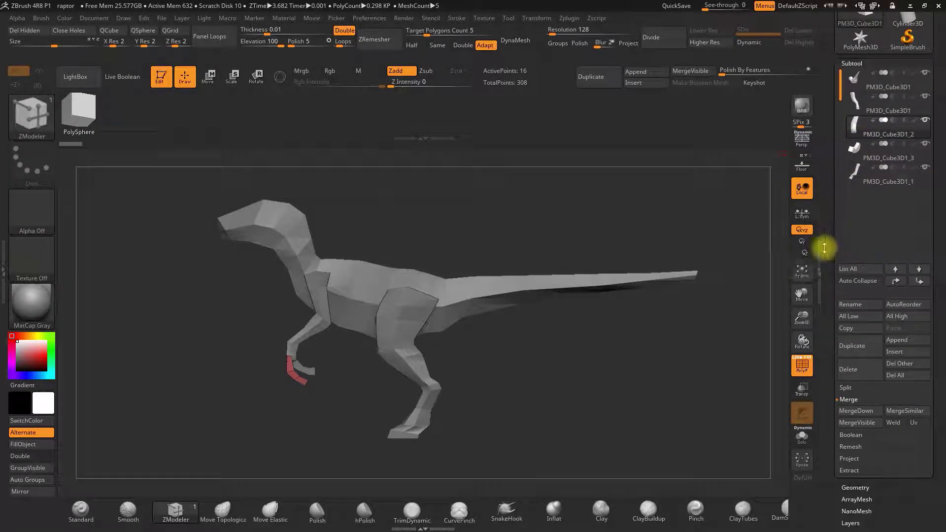
scroll(838, 217, "down", 3)
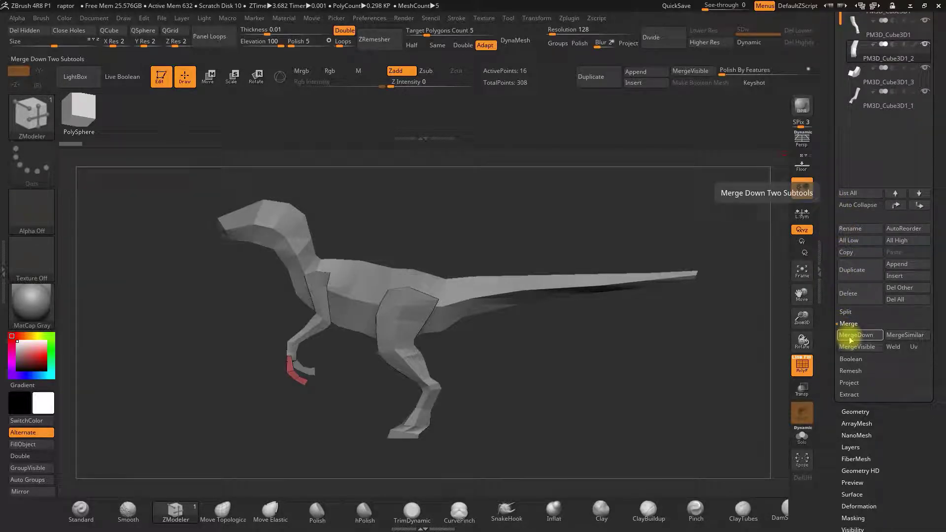
left_click(851, 338)
left_click(774, 354)
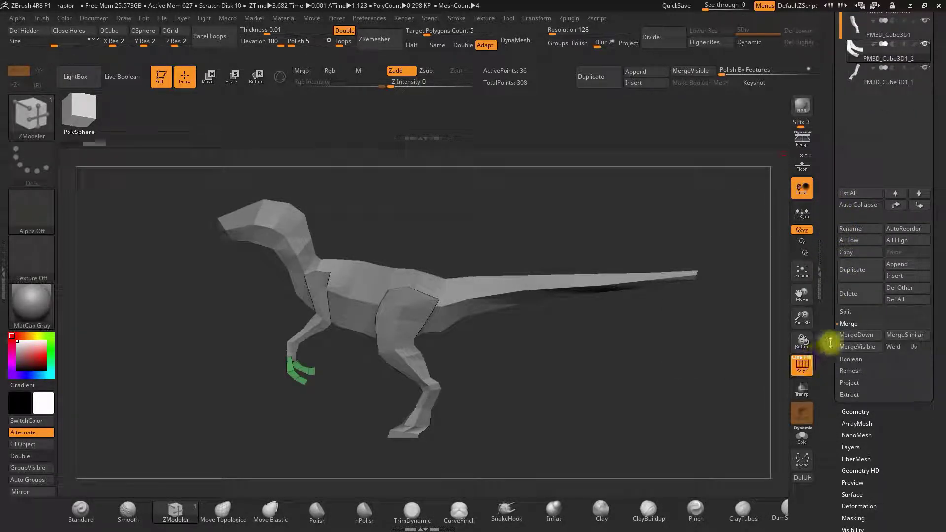
left_click(855, 337)
left_click(772, 356)
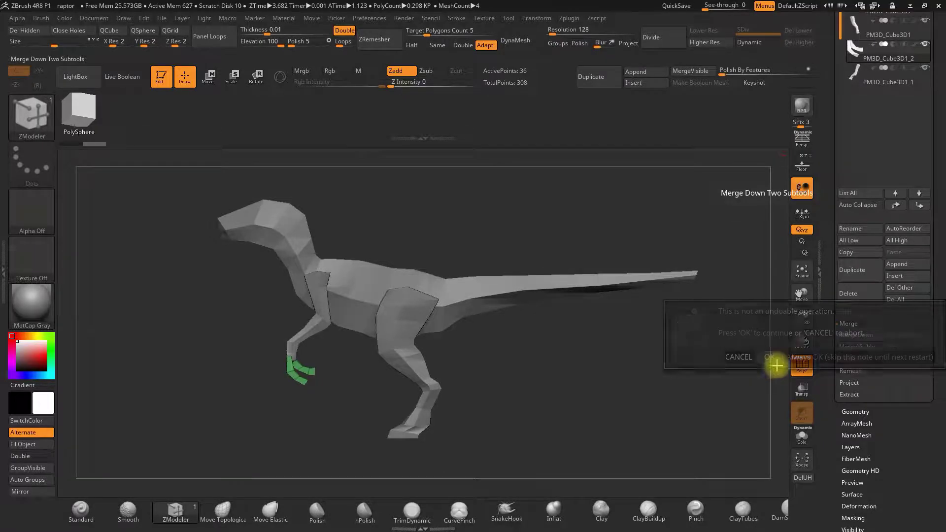
Step: Mirror the merged arm with SubTool Master across the X axis, merging the result into one subtool
left_click_drag(492, 202, 500, 212)
left_click_drag(419, 229, 430, 210)
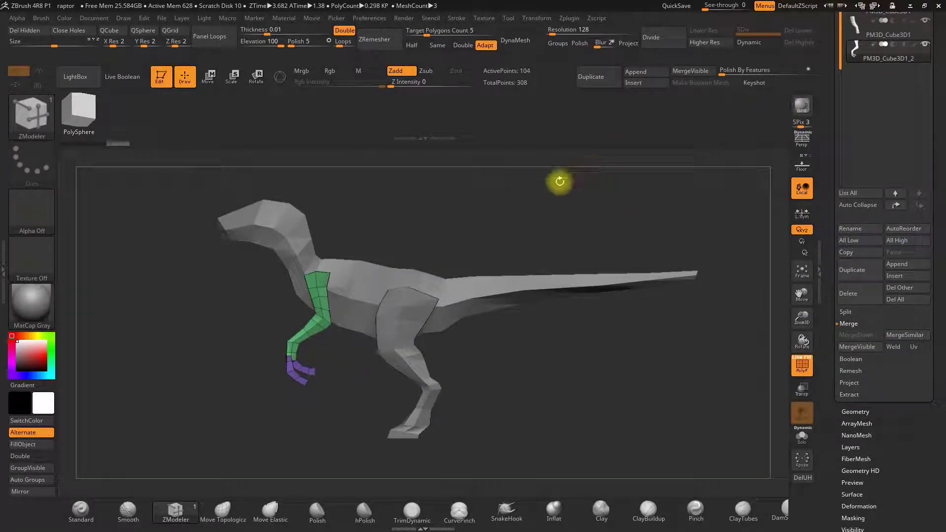
left_click_drag(572, 177, 554, 163, "alt")
left_click(579, 19)
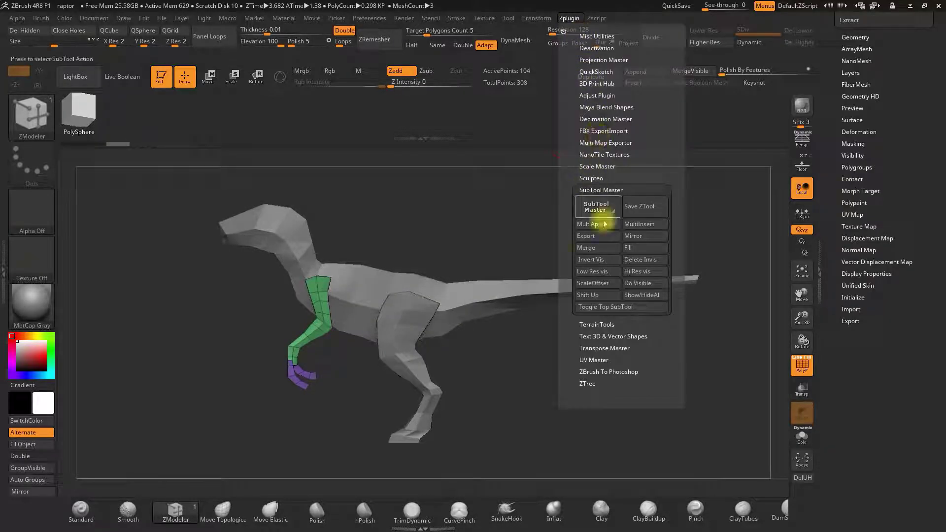
left_click(635, 240)
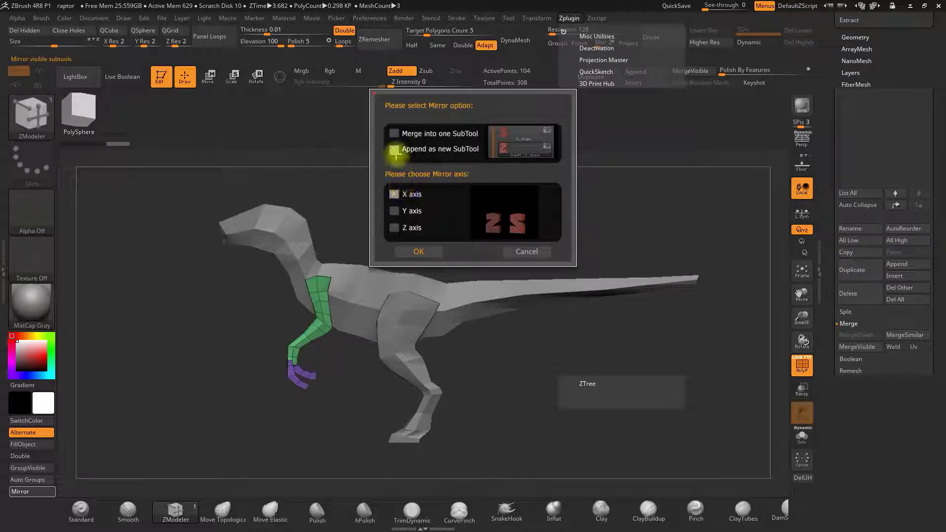
left_click(394, 133)
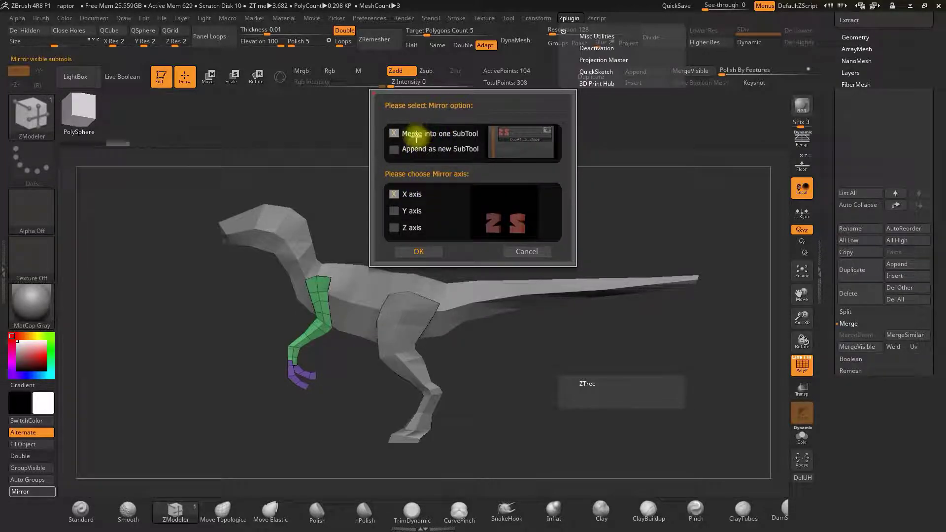
left_click(393, 194)
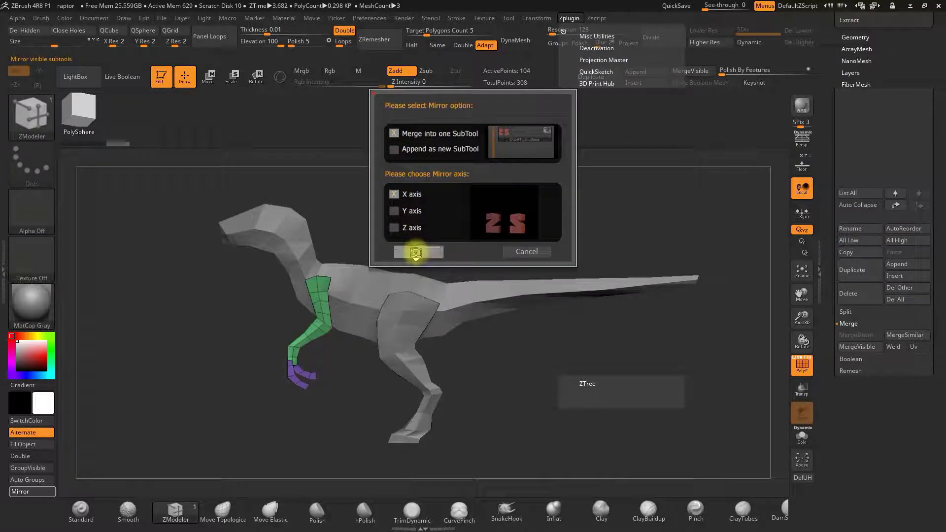
left_click(417, 252)
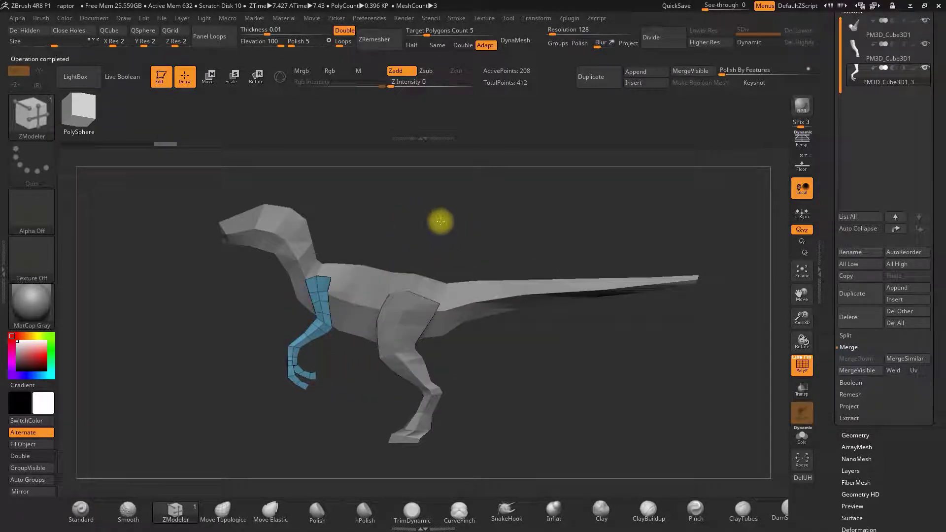
left_click_drag(440, 222, 526, 247)
left_click_drag(613, 271, 566, 281)
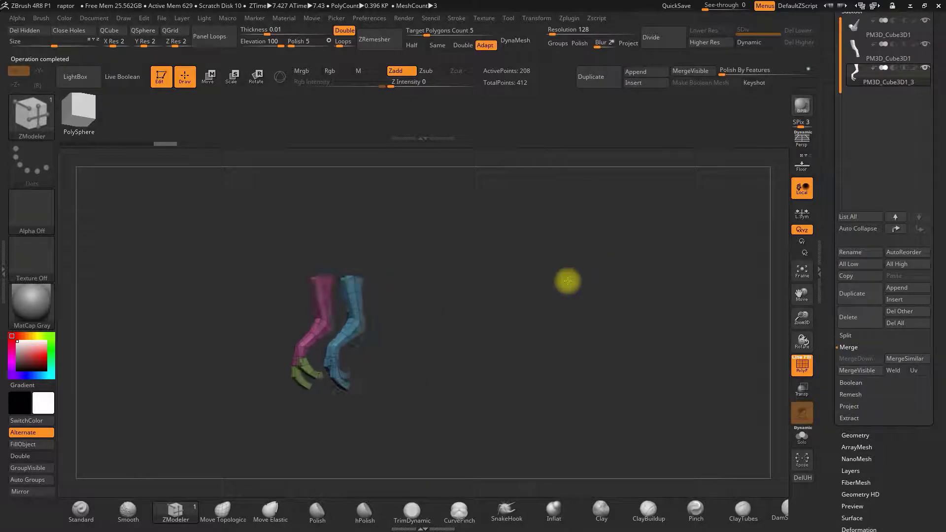
Step: Mirror the hind leg subtool with SubTool Master across the X axis, merged into one subtool
left_click(855, 48)
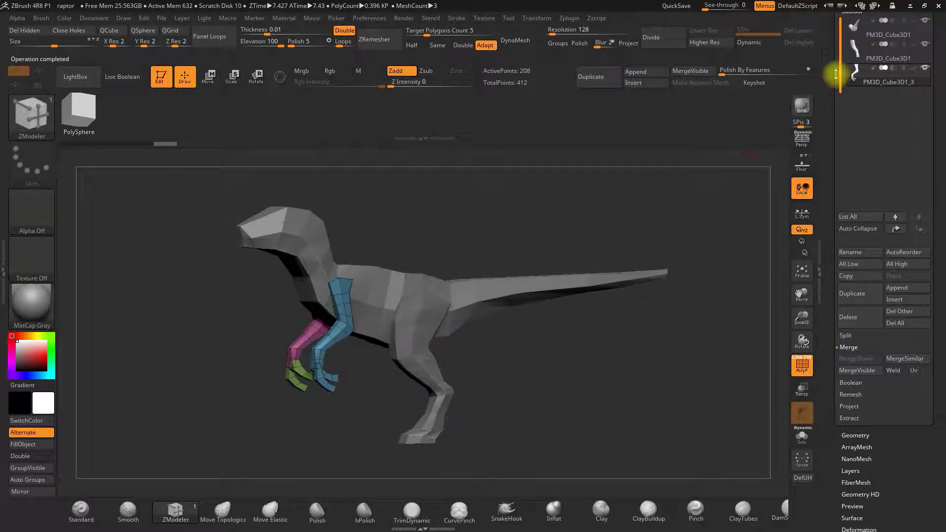
left_click(569, 18)
left_click(635, 236)
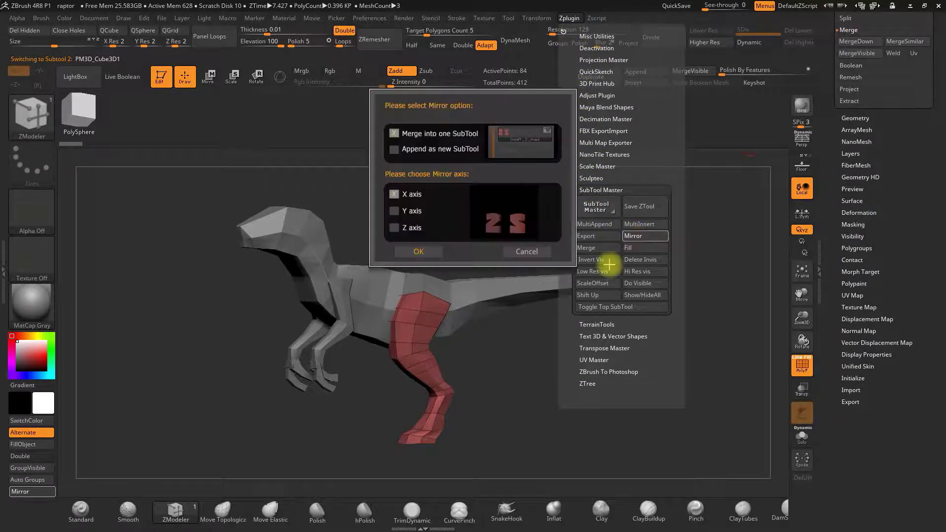
left_click(419, 252)
Step: Turn on X symmetry and try rotating both hind legs outward from the hips in front view
left_click_drag(454, 237, 479, 290)
left_click_drag(541, 218, 446, 206)
left_click(256, 75)
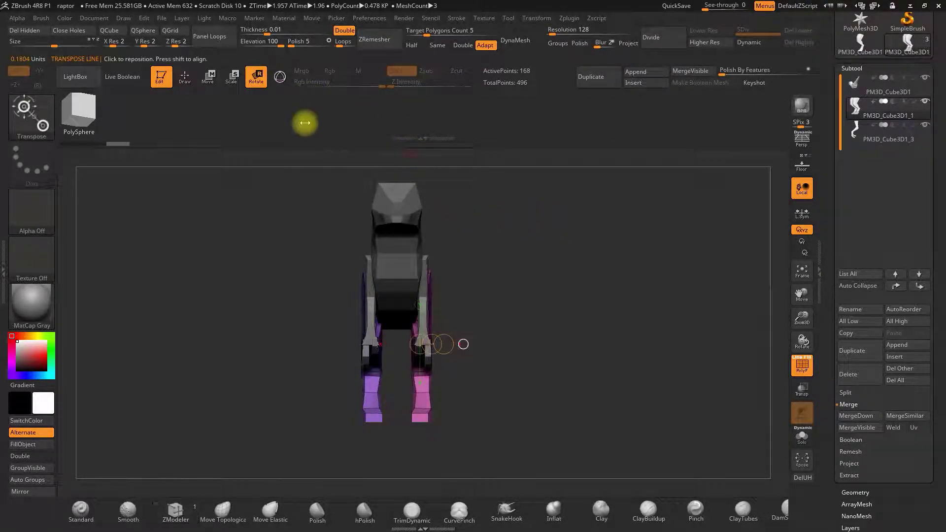
left_click_drag(419, 276, 423, 339, "shift")
left_click_drag(439, 409, 422, 414)
key("ctrl+z")
key("x")
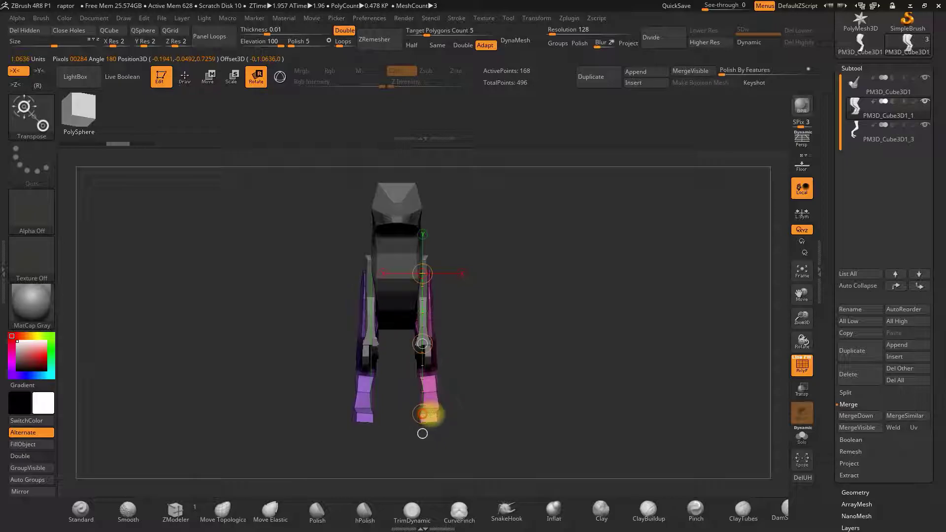
key("ctrl+z")
key("ctrl+z")
key("ctrl+z")
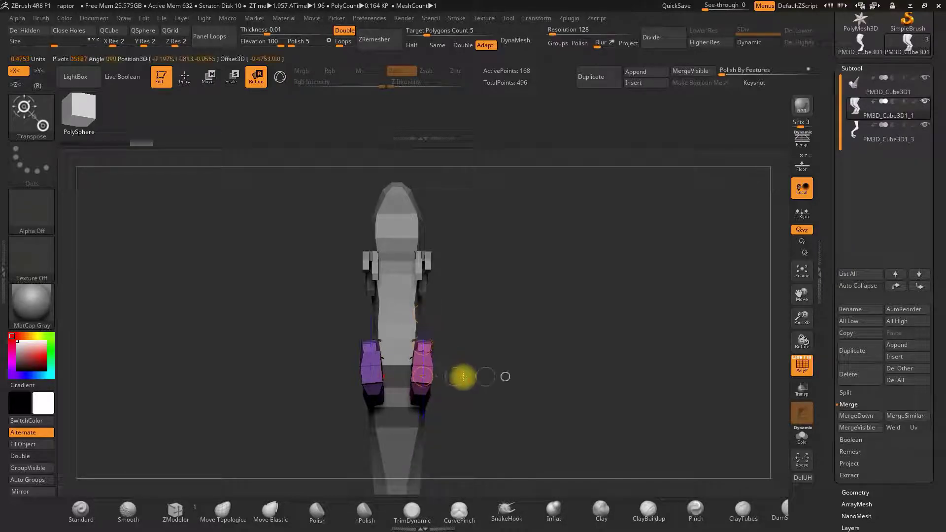
Step: Move both hind legs symmetrically a little outward from the body along the X axis
key("w")
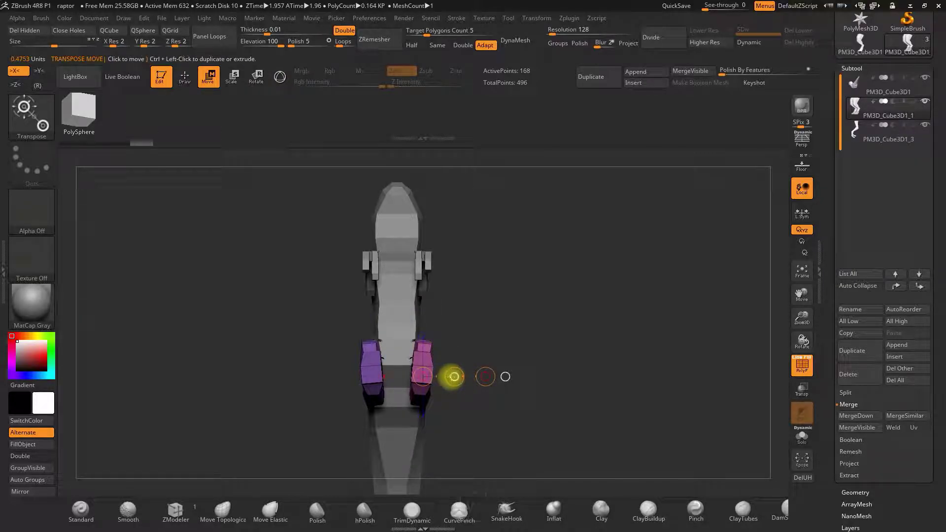
left_click_drag(453, 377, 454, 377, "shift")
left_click_drag(488, 338, 581, 312)
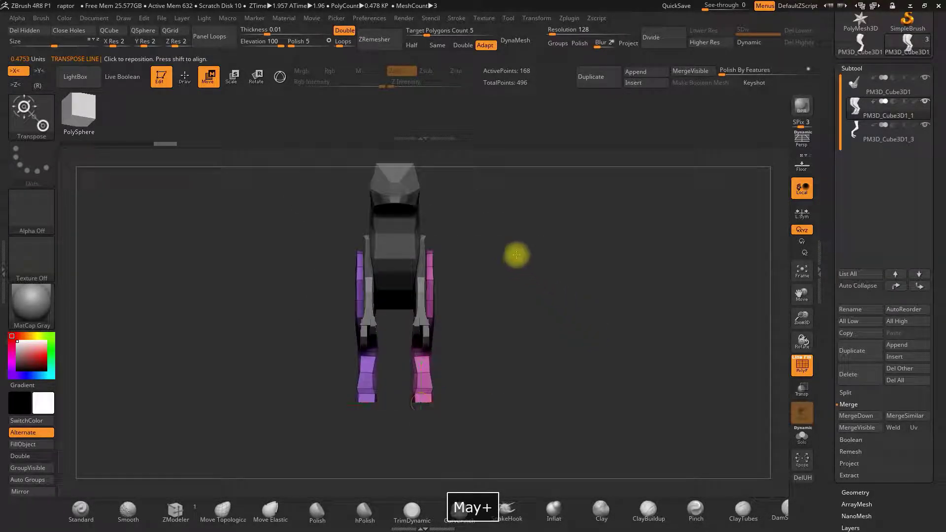
Step: Turn on X symmetry for the arms subtool and rotate both arms slightly inward from the shoulders
left_click_drag(421, 243, 425, 313, "shift")
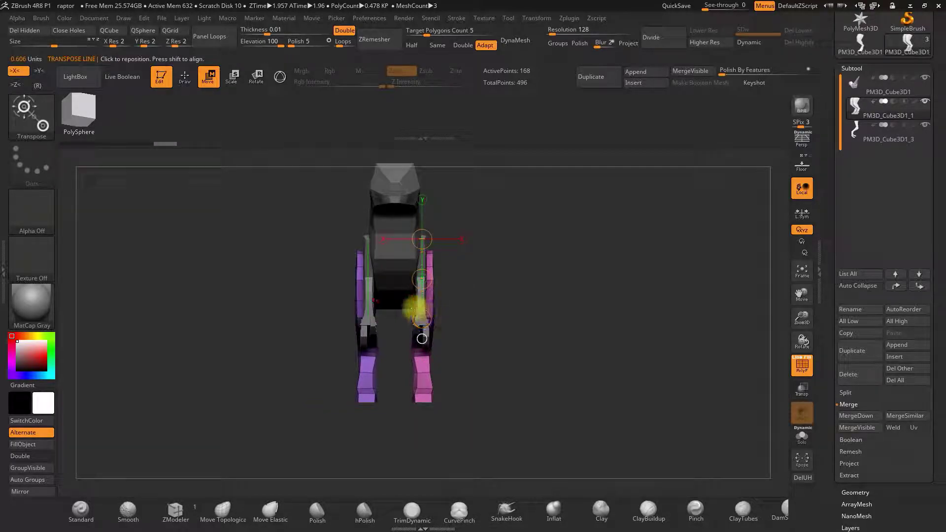
key("r")
key("ctrl+z")
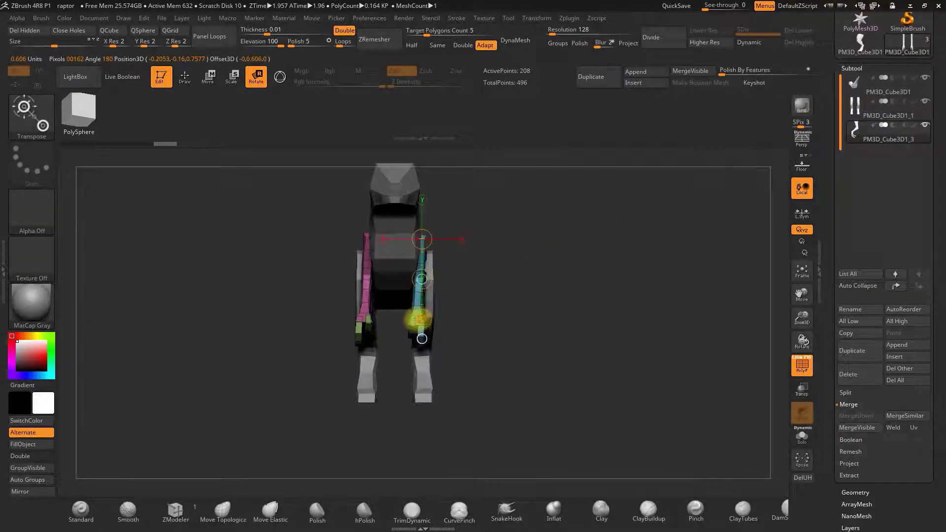
key("ctrl+z")
key("x")
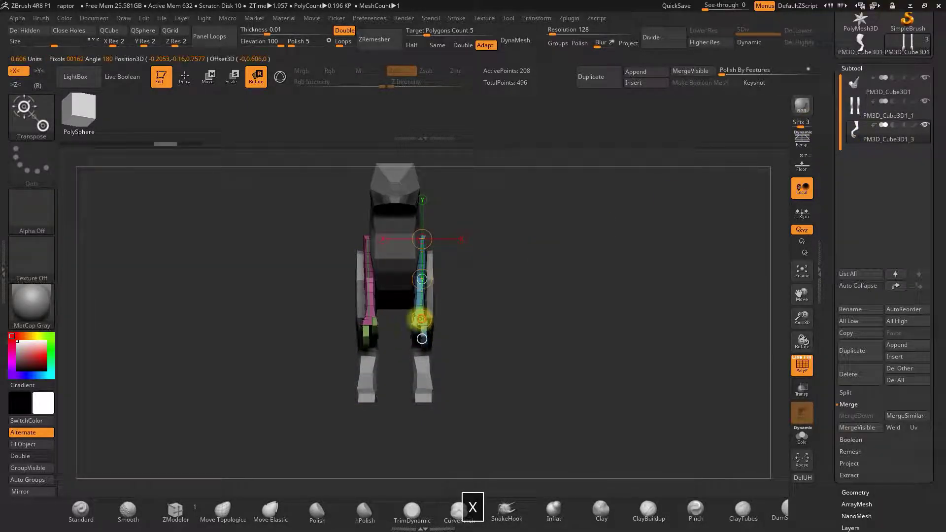
left_click_drag(415, 318, 418, 319)
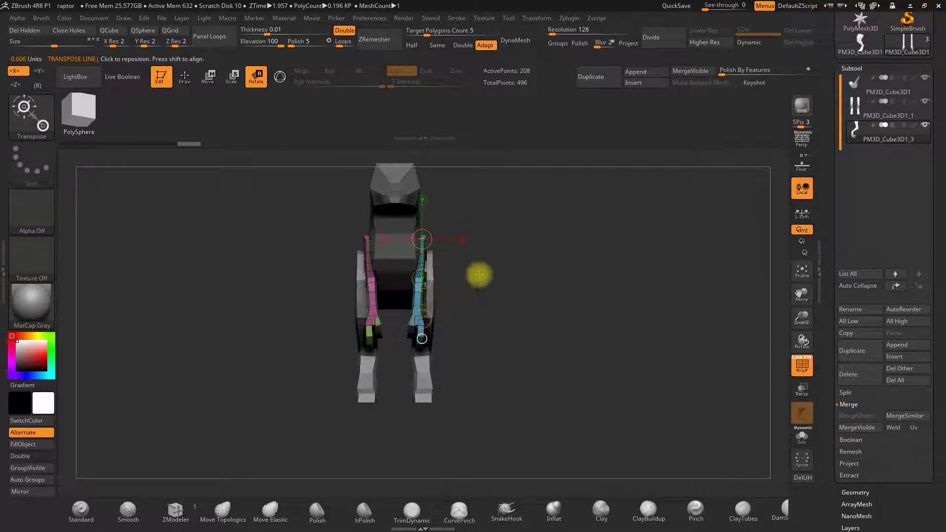
Step: Undo the last arm change and move both arms symmetrically a little outward from the torso
left_click(184, 76)
left_click(207, 76)
key("ctrl+z")
left_click(462, 239)
left_click_drag(463, 239, 466, 239)
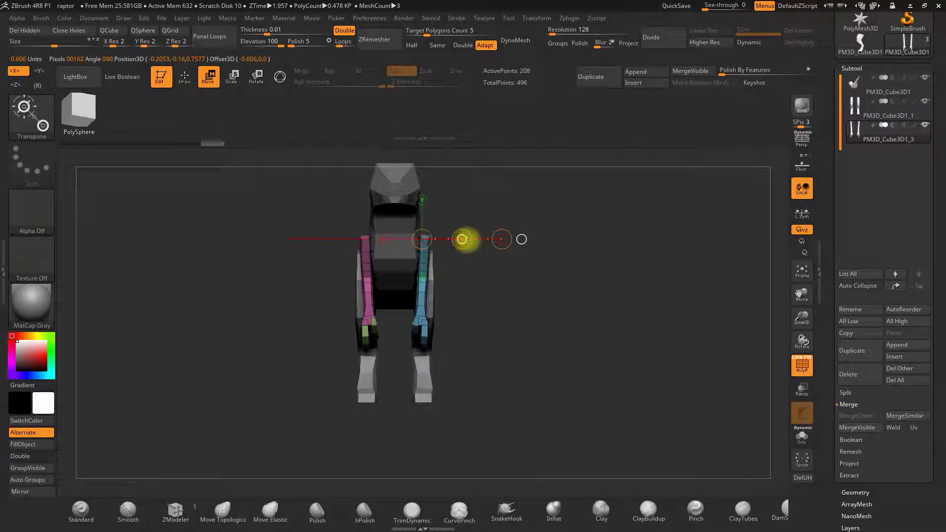
Step: Leave the transpose mode for drawing and assign automatic polygroups to the separate parts of the arms subtool
left_click_drag(542, 295, 510, 294, "shift")
left_click_drag(565, 201, 543, 191, "alt")
left_click(181, 76)
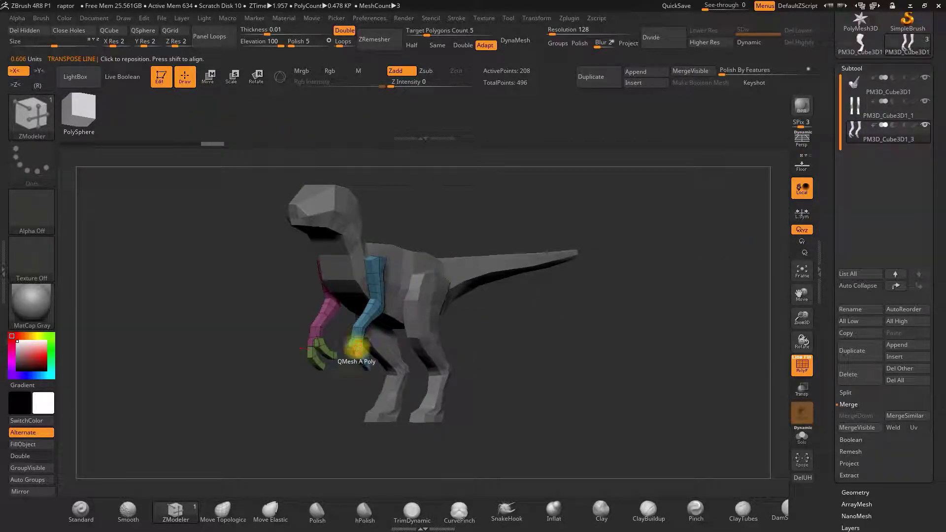
left_click_drag(833, 351, 840, 224)
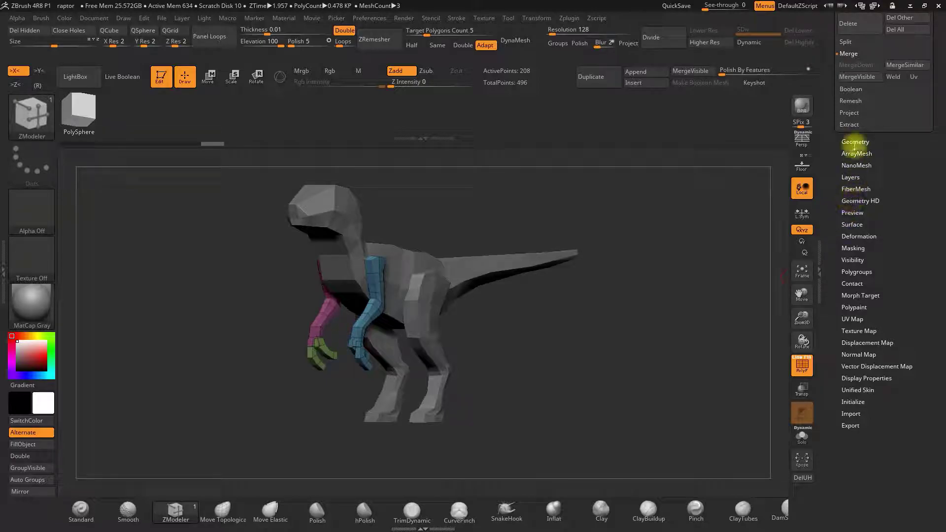
left_click(856, 269)
left_click_drag(834, 244, 837, 318)
left_click(857, 89)
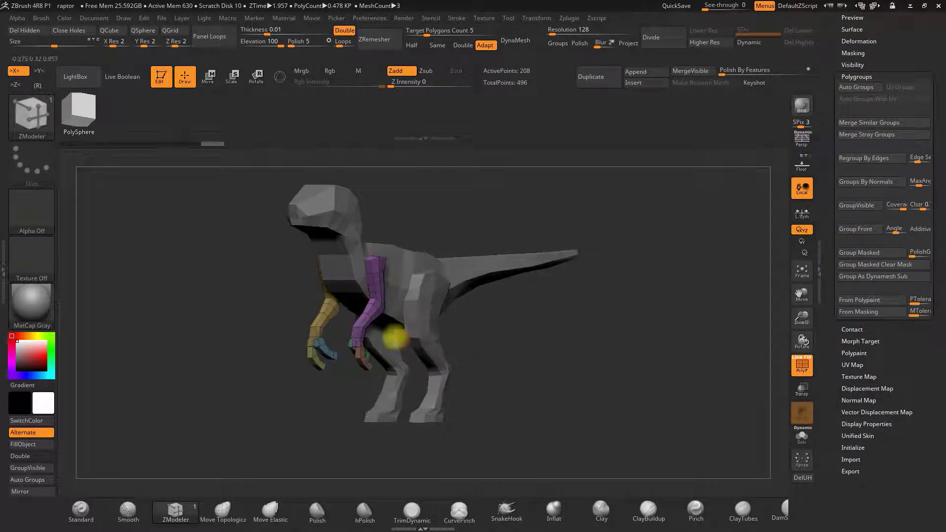
Step: Inspect the body, hind-leg and arm subtools in turn from the side and in perspective
left_click_drag(445, 222, 756, 153)
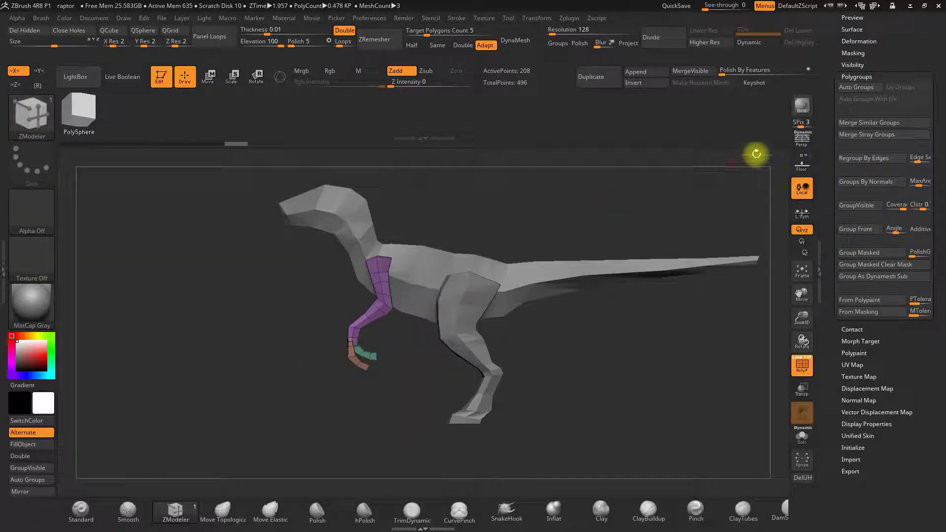
scroll(826, 139, "up", 5)
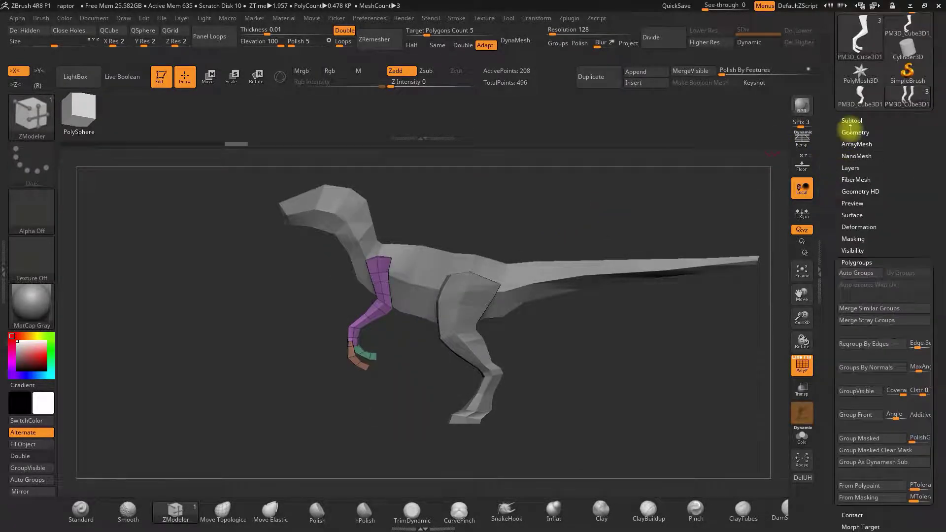
left_click(851, 121)
left_click(856, 138)
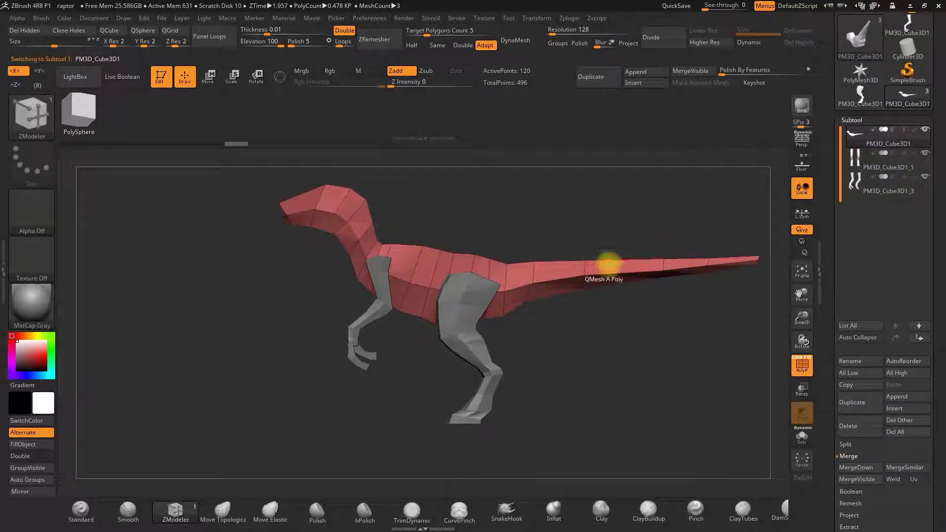
left_click(851, 168)
left_click_drag(522, 220, 564, 203)
left_click_drag(546, 318, 544, 331)
left_click(848, 187)
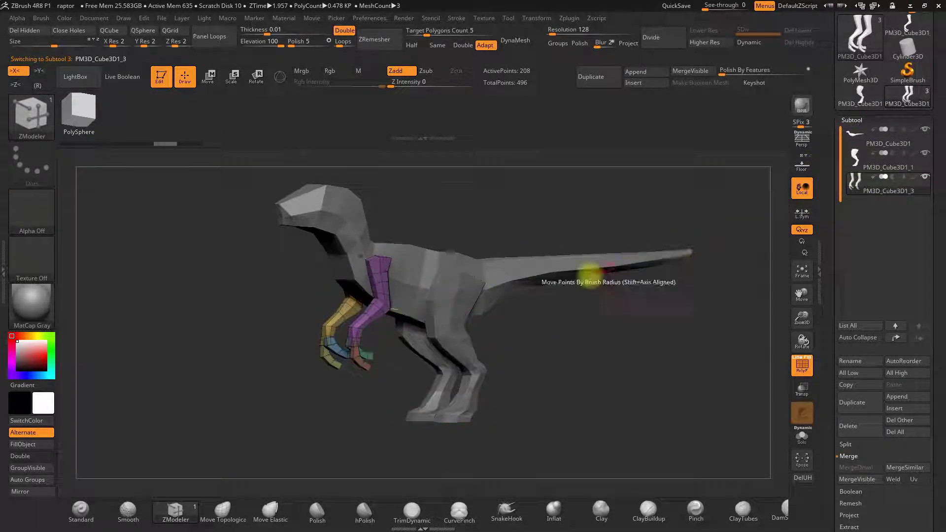
left_click_drag(475, 203, 450, 205)
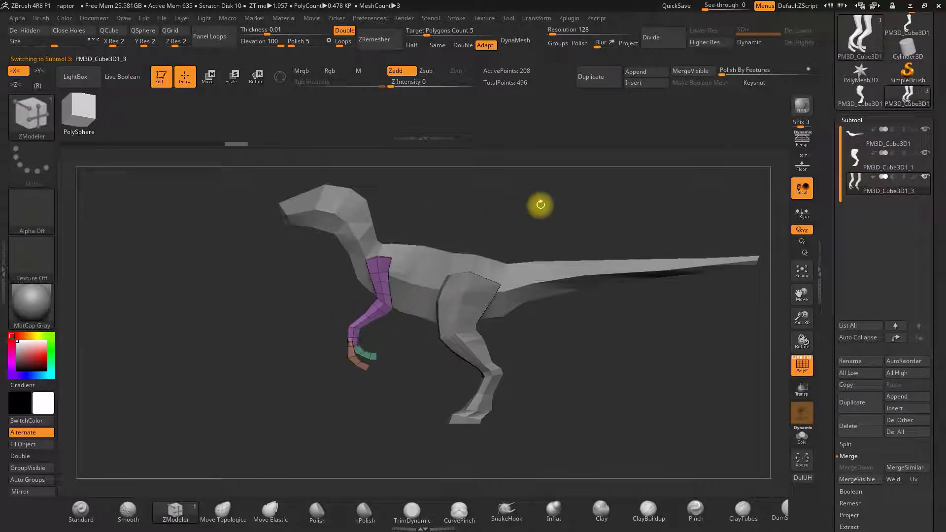
left_click_drag(542, 207, 511, 215, "alt")
Step: Select the body subtool and merge the hind legs and arms down into it as one subtool
left_click(850, 140)
scroll(846, 186, "down", 2)
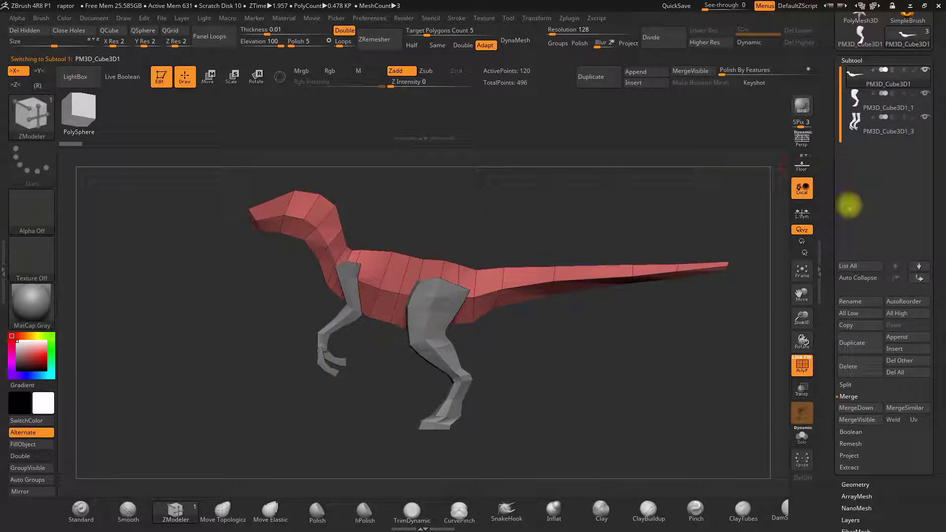
scroll(837, 384, "down", 1)
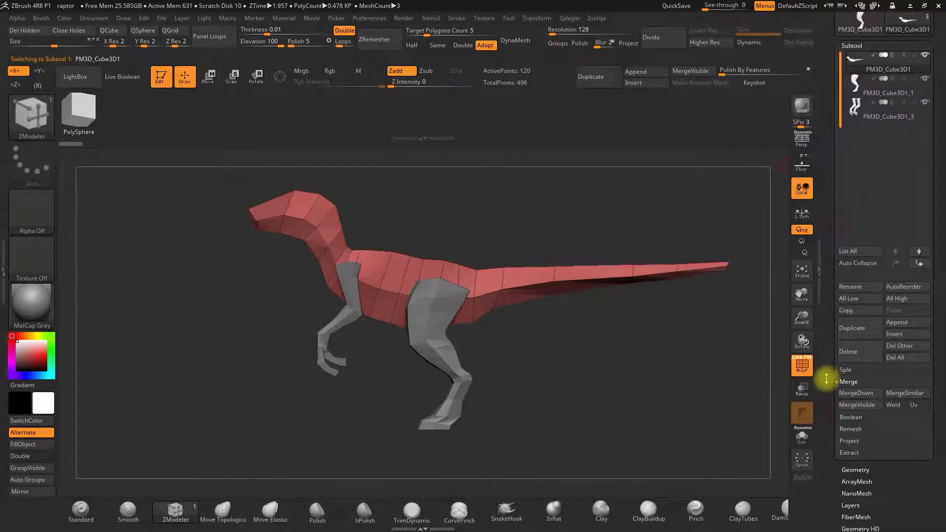
left_click(851, 387)
left_click(769, 408)
left_click(850, 387)
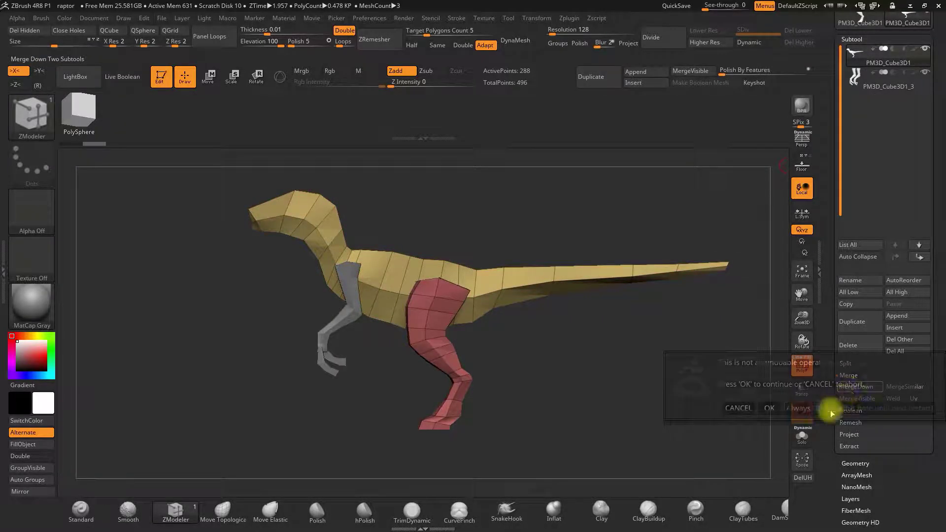
left_click(795, 415)
Step: Turn on dynamic subdivision and show the reference drawing, comparing the raptor's silhouette with smoothing off and on
left_click_drag(546, 206, 394, 240)
left_click(759, 43)
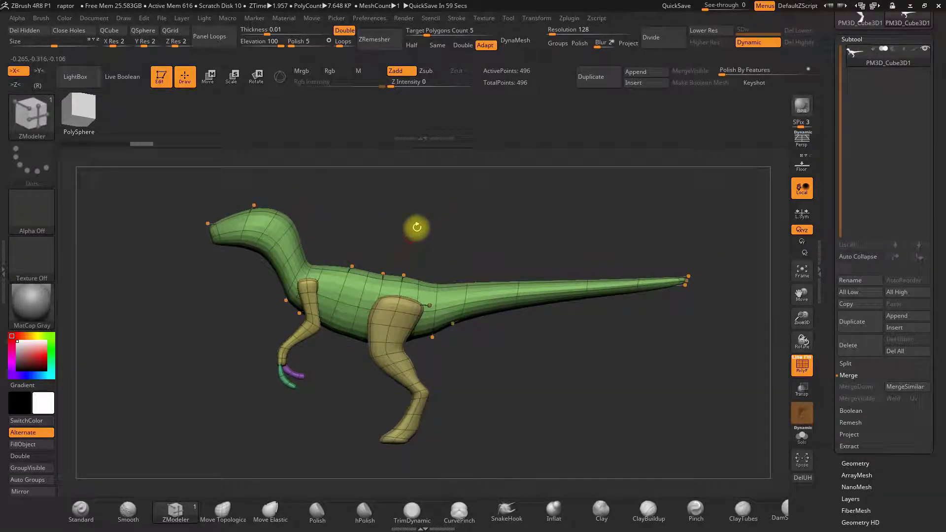
left_click_drag(460, 243, 404, 235, "alt")
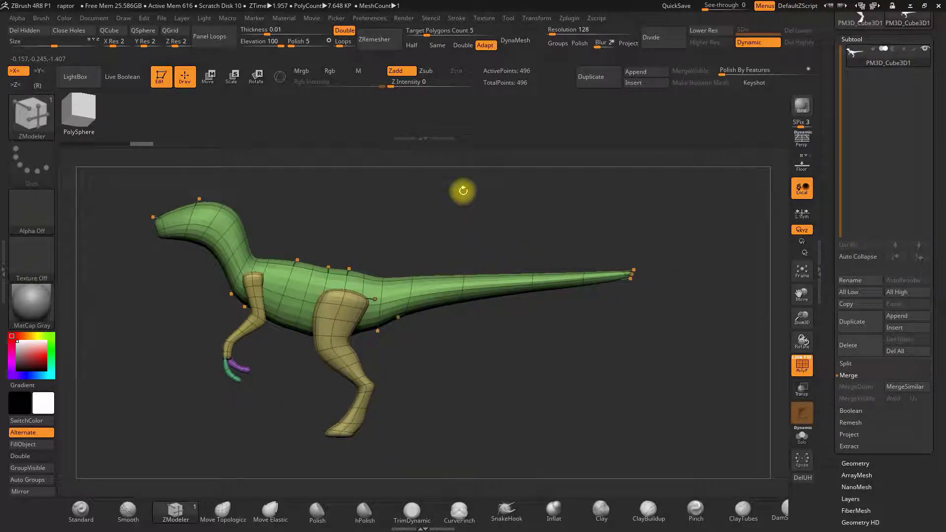
left_click(801, 169)
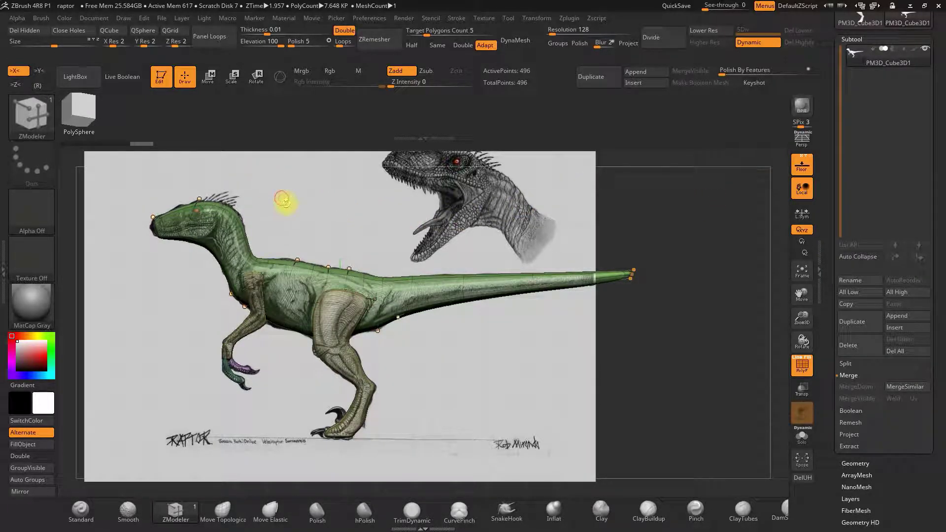
left_click(758, 43)
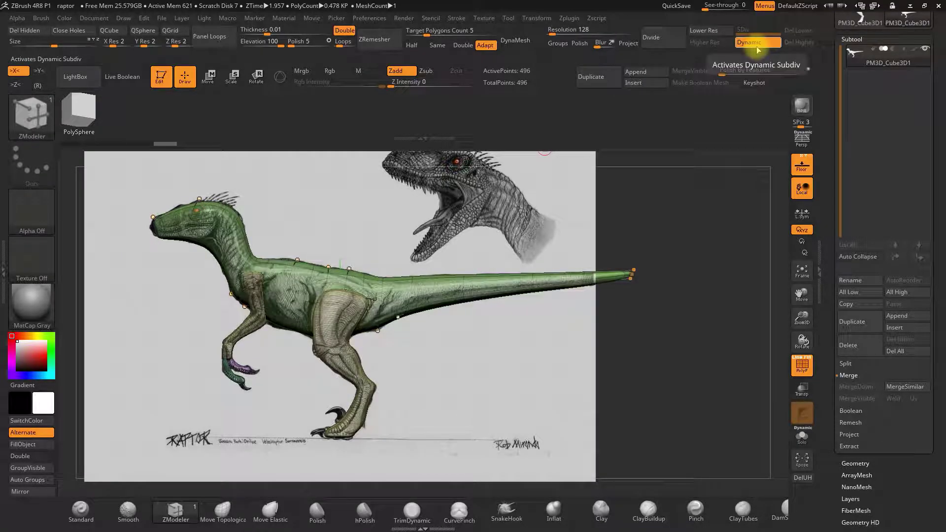
mouse_move(327, 199)
left_mouse_down()
mouse_move(399, 199)
mouse_move(383, 199)
left_mouse_up()
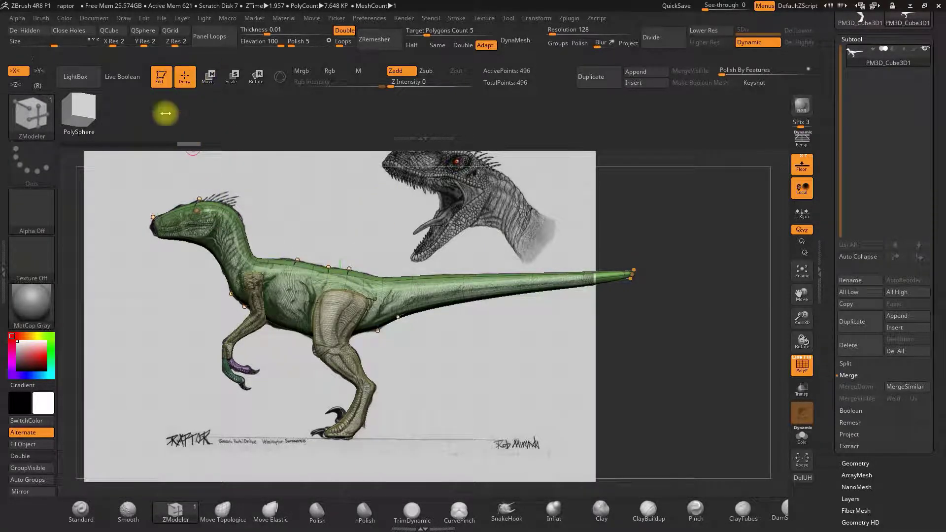
Step: Use the Move Topological brush to nudge the raptor's snout, back and underside to the reference drawing's outline
left_click(223, 511)
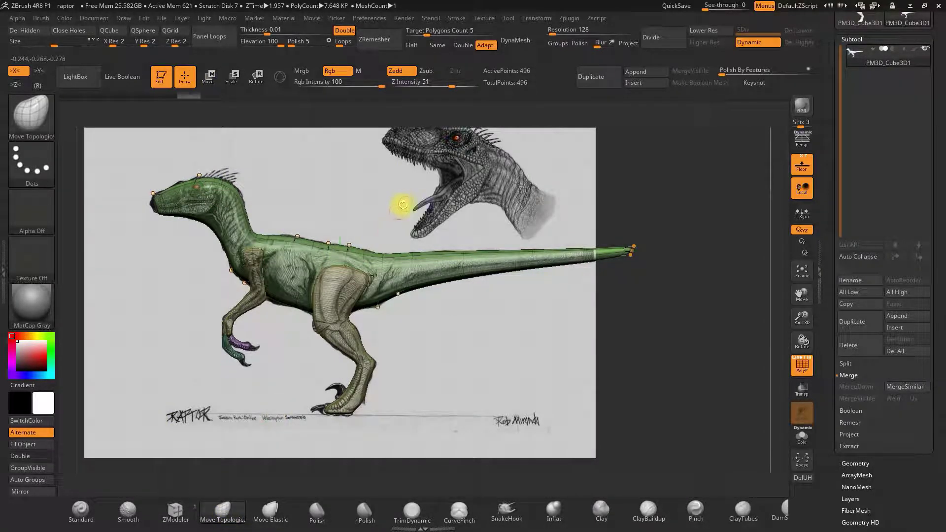
key("space")
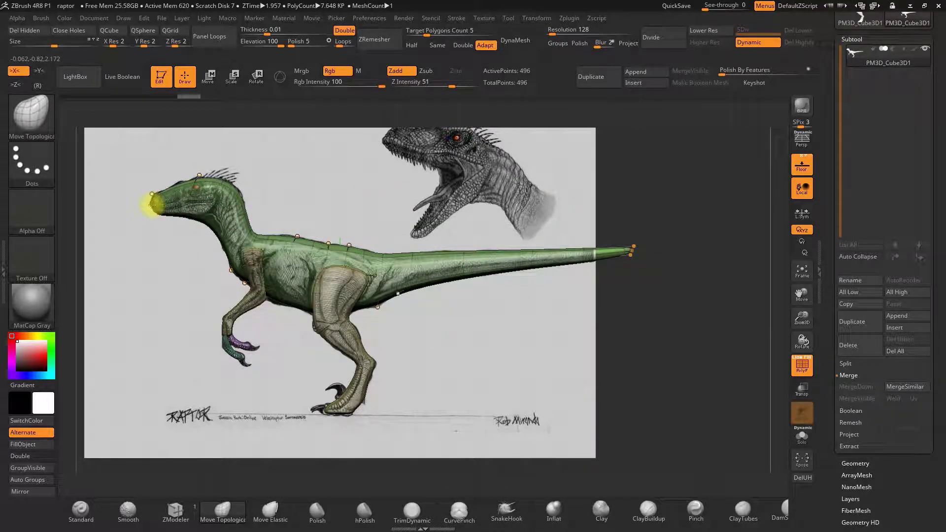
key("space")
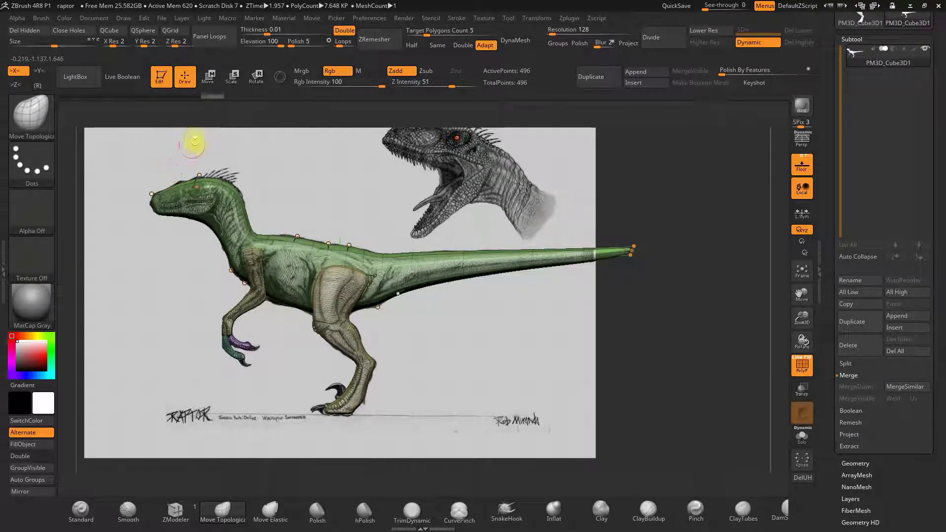
left_click_drag(328, 183, 321, 216)
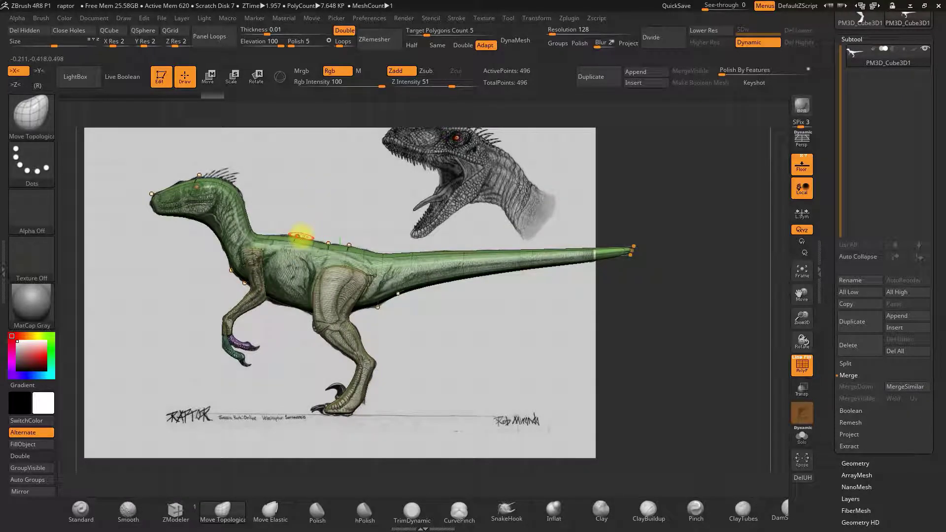
left_click(297, 233)
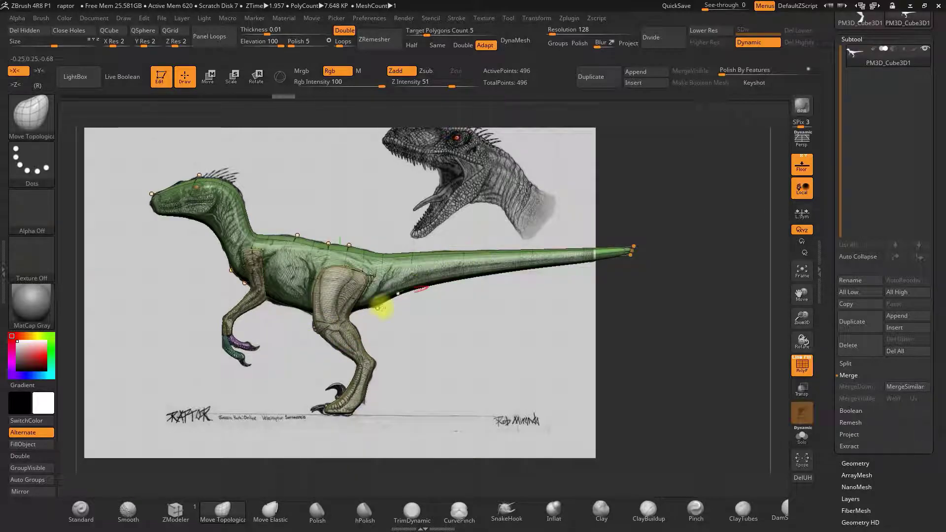
left_click_drag(293, 341, 351, 389)
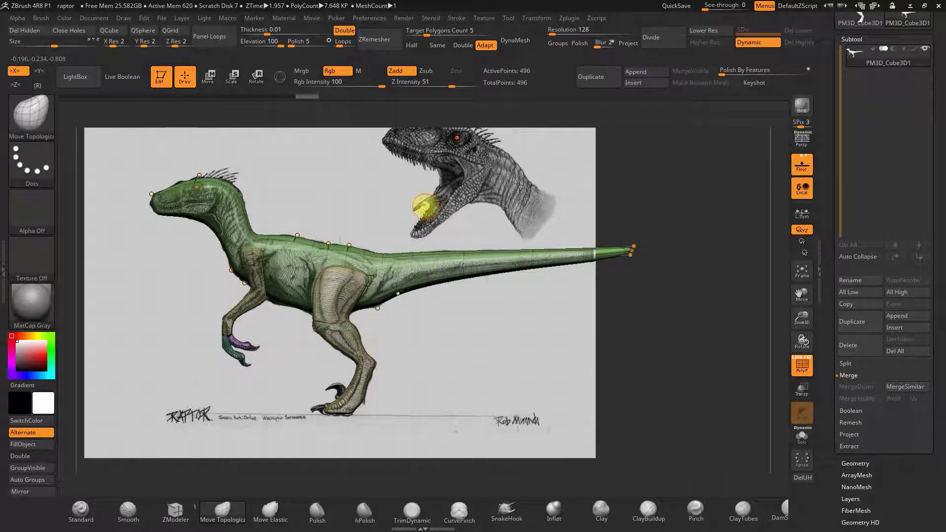
Step: Turn off dynamic subdivision and divide the merged raptor once to reach subdivision level 2
left_click(751, 43, "alt")
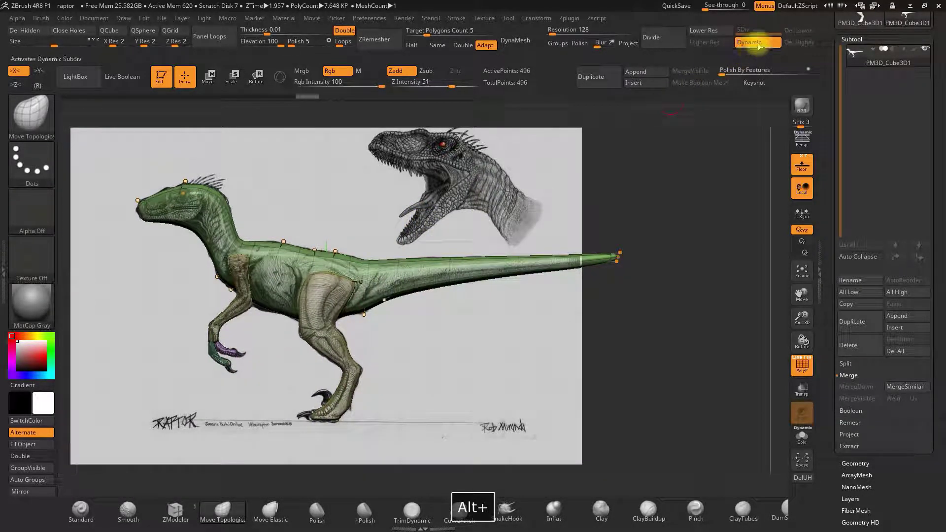
left_click(659, 43)
left_click_drag(528, 190, 555, 168)
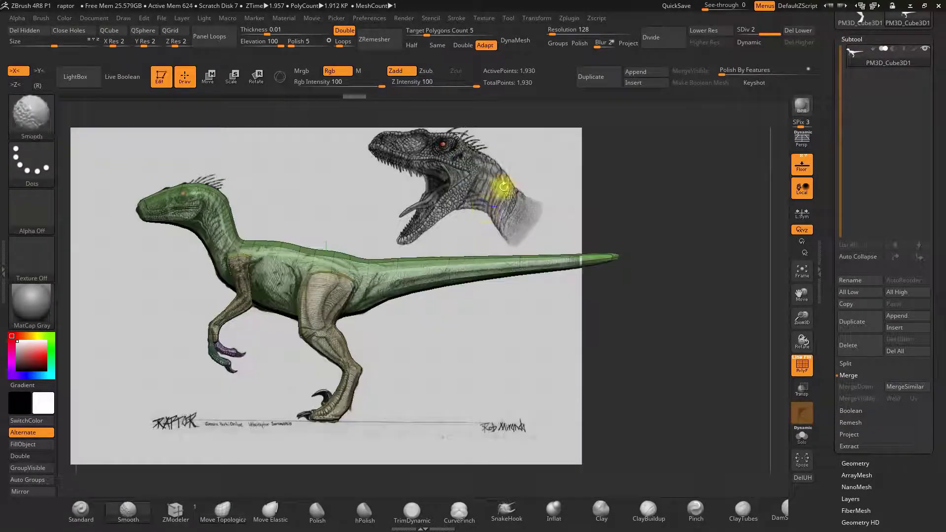
Step: Try converting the raptor to DynaMesh at resolution 128 with its subdivision level frozen
left_click(522, 50)
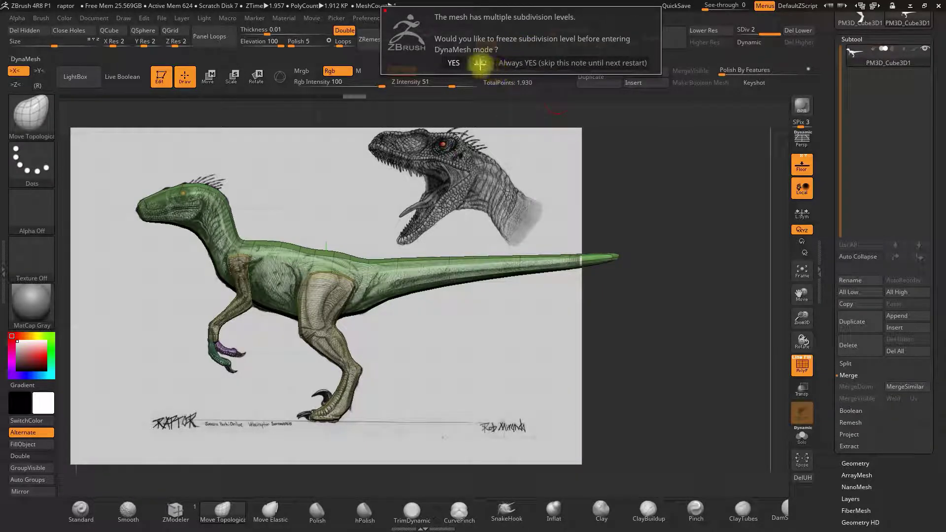
left_click(460, 62)
left_click_drag(406, 163, 456, 187)
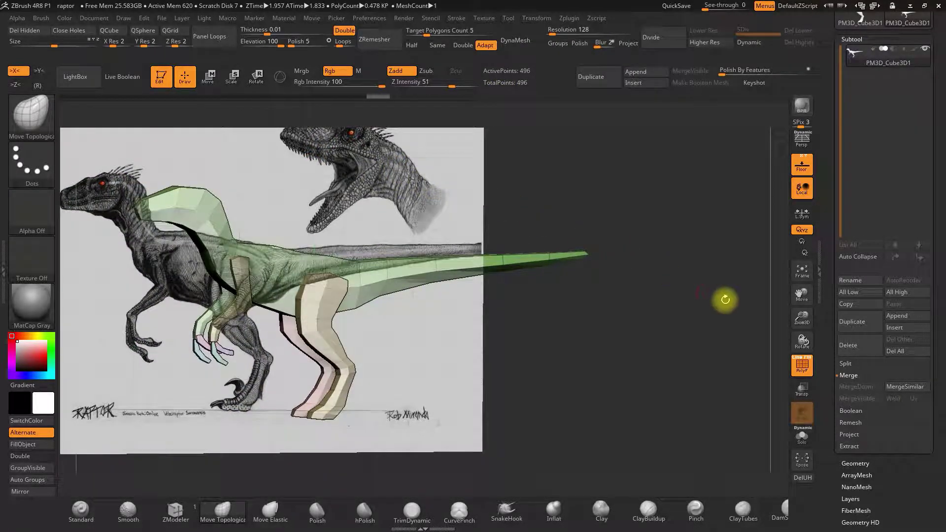
Step: Hide the reference drawing and undo the attempted DynaMesh conversion
left_click(802, 165)
key("ctrl+z")
key("ctrl+z")
key("ctrl+z")
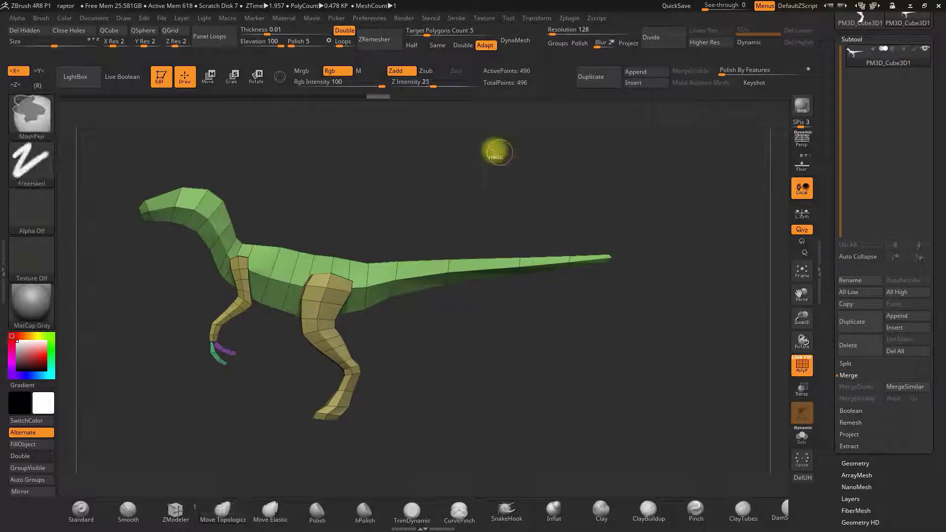
Step: Compare DynaMesh conversions at resolution 128 without and with the subdivision level frozen, undoing each one
left_click(515, 40)
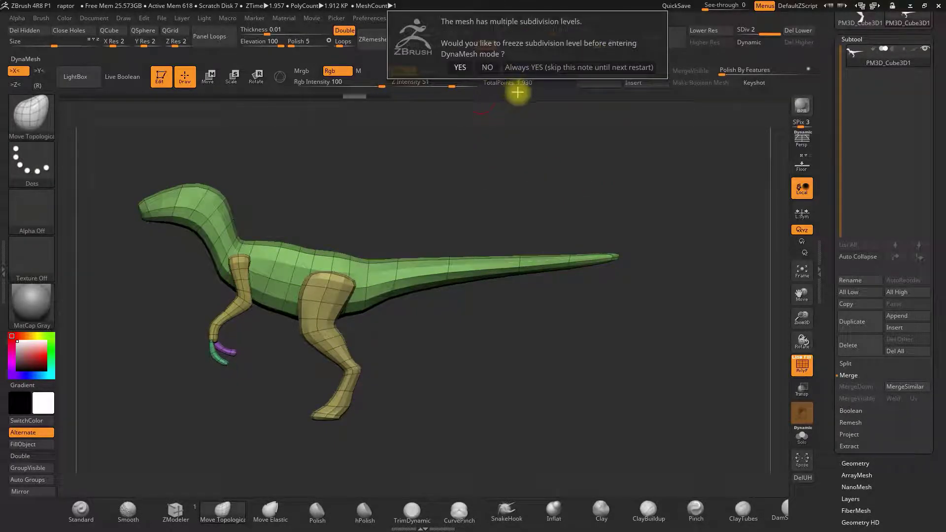
left_click(492, 68)
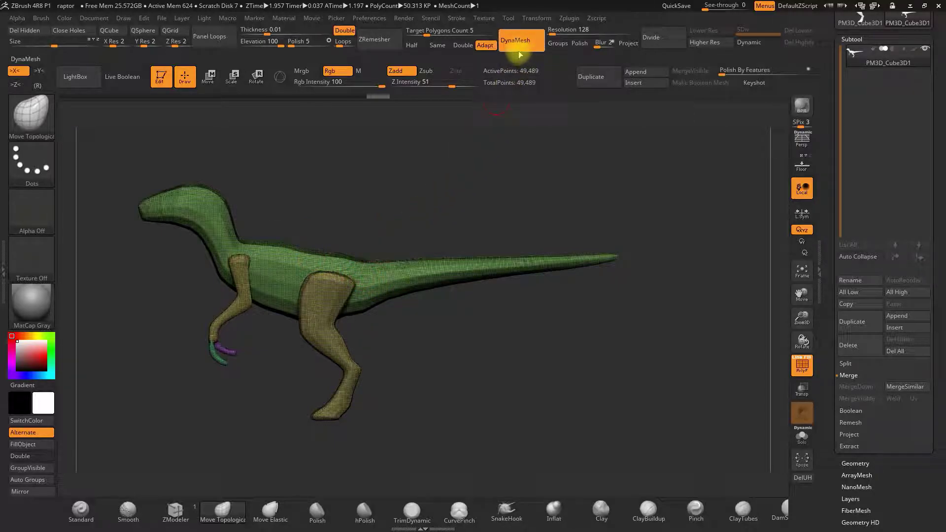
key("ctrl+z")
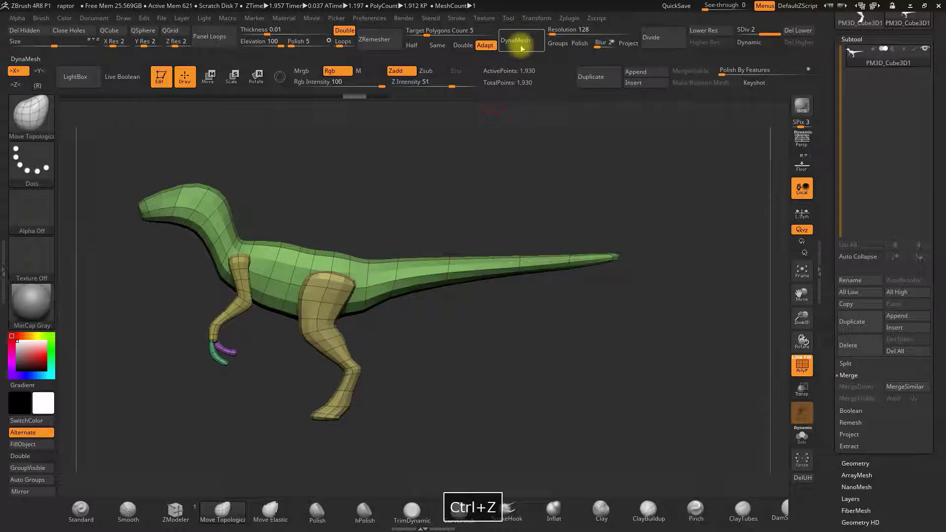
left_click(520, 43)
left_click(452, 67)
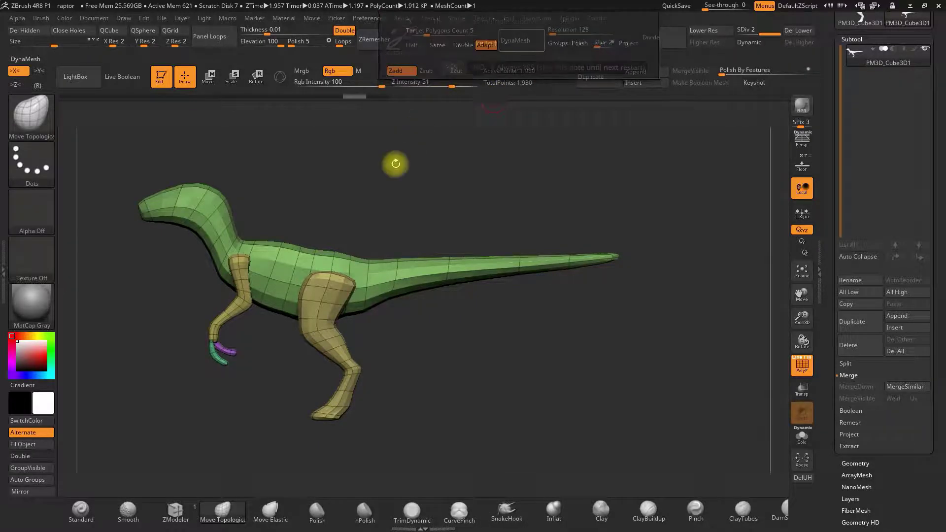
left_click(516, 40)
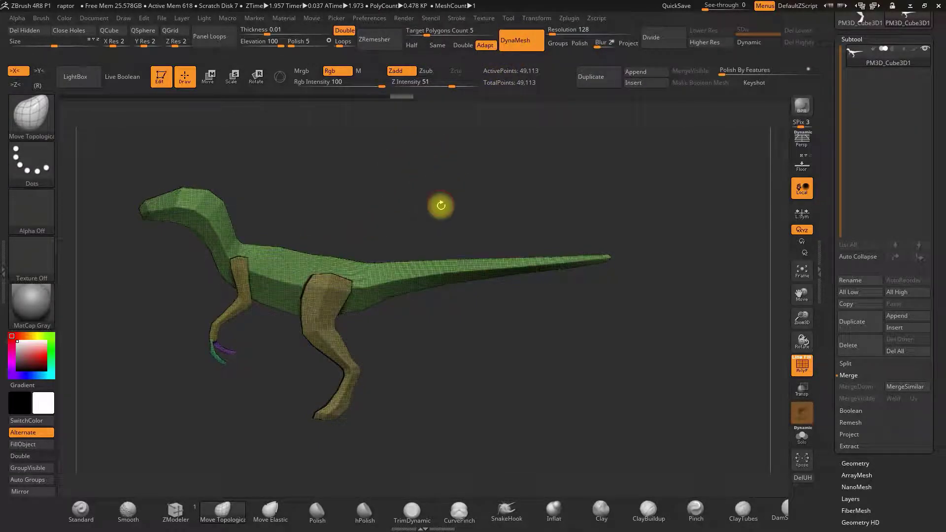
key("ctrl+z")
key("ctrl+z")
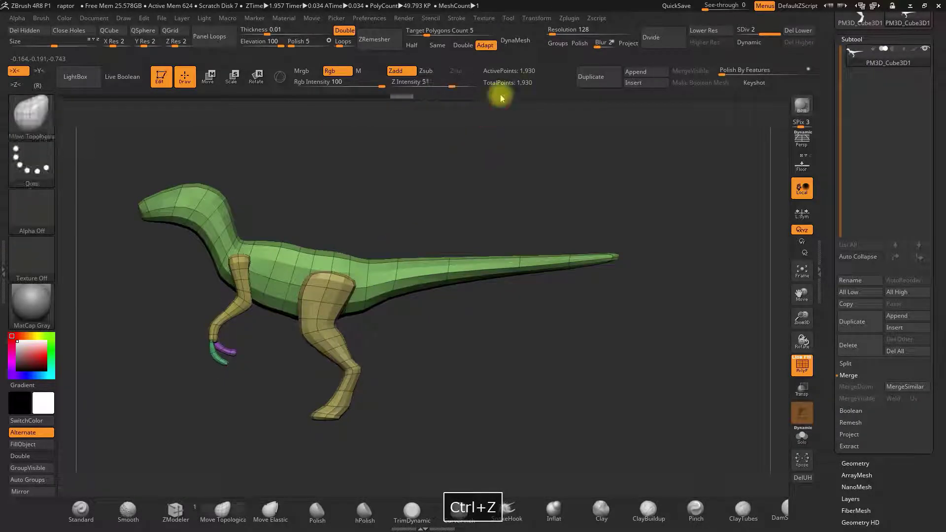
Step: Convert the divided raptor to DynaMesh at resolution 128 without freezing its subdivision level
left_click(525, 41)
left_click(483, 63)
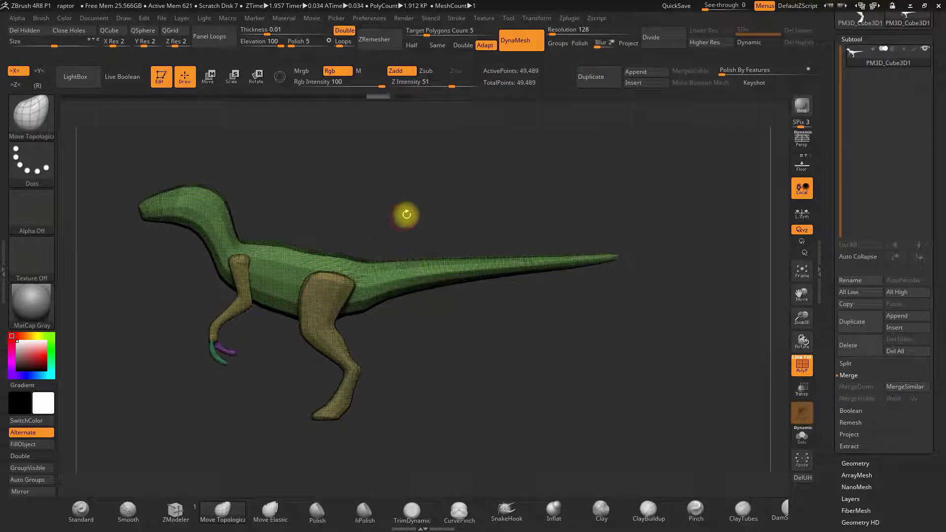
left_click_drag(409, 217, 389, 276)
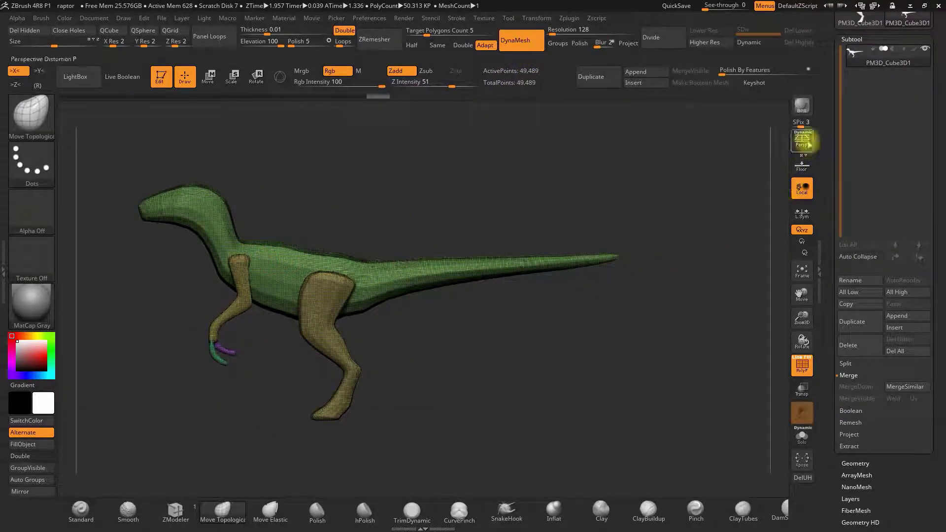
Step: Show the reference drawing behind the raptor and turn off the polyframe display
left_click_drag(413, 200, 450, 220, "alt")
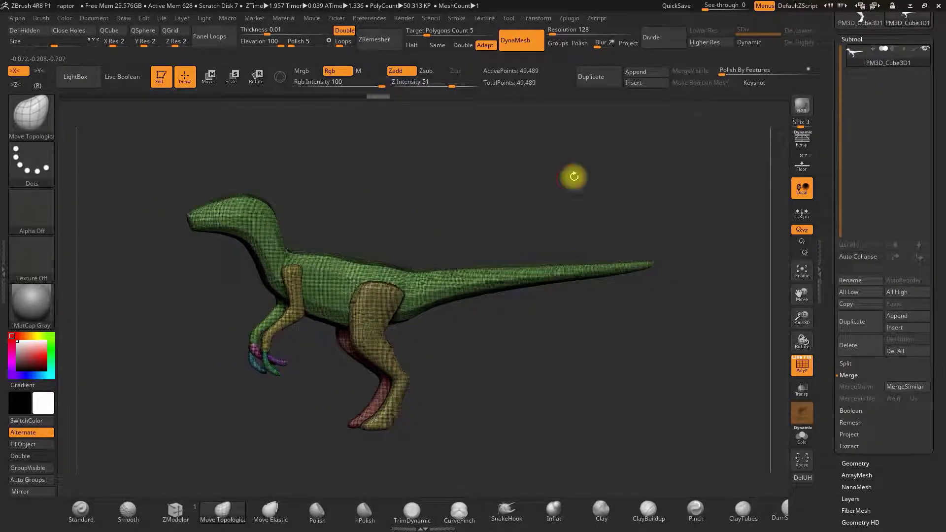
left_click(802, 166)
left_click_drag(513, 208, 532, 203)
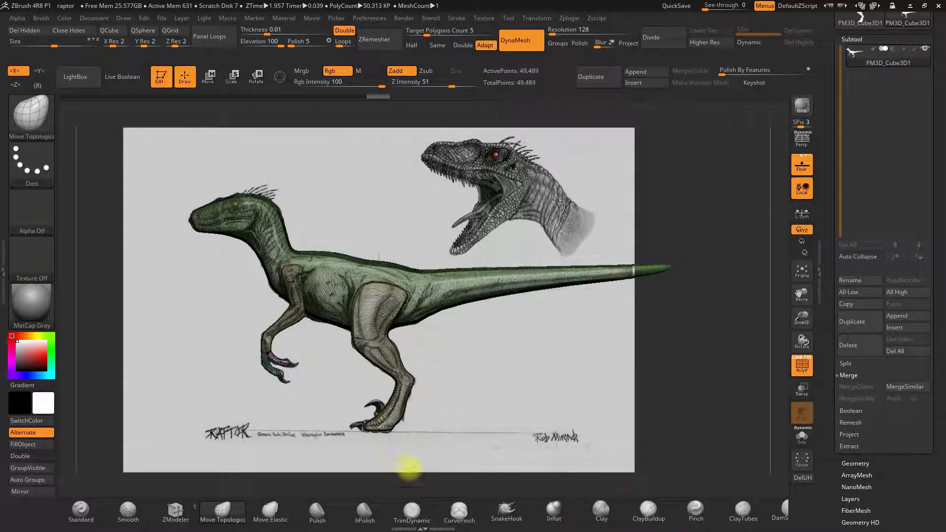
left_click(808, 371)
left_click_drag(446, 191, 589, 182)
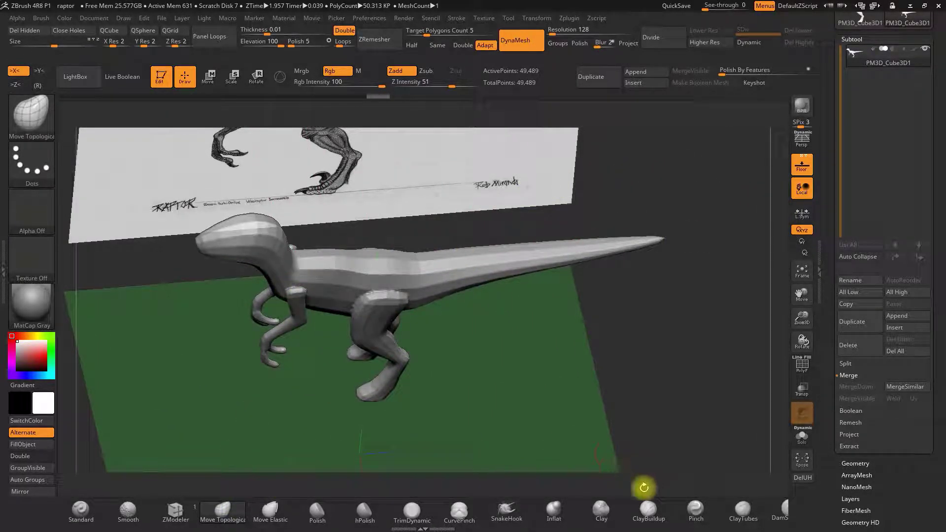
Step: Build up the joints between the arms and the body with the ClayBuildup brush, and remesh the DynaMesh at resolution 128
left_click(649, 510)
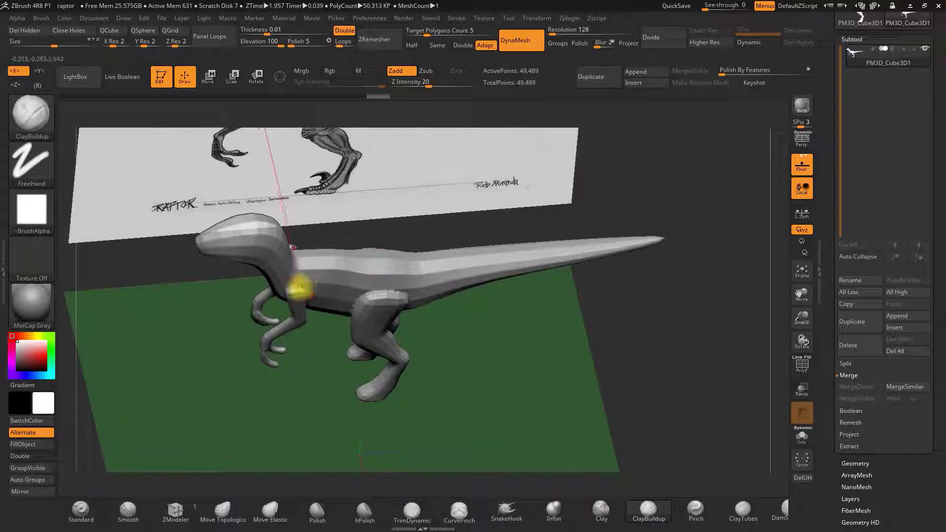
left_click_drag(296, 286, 302, 295)
left_click_drag(340, 363, 306, 359)
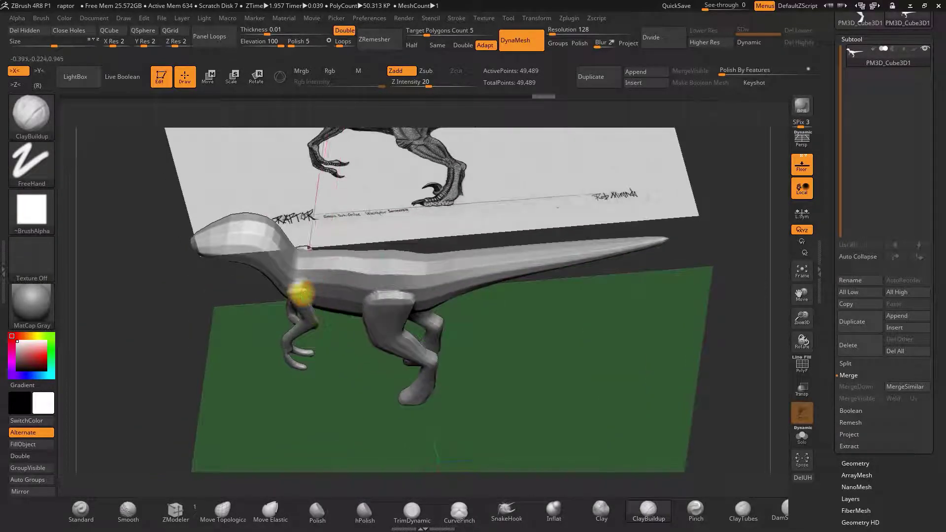
left_click_drag(310, 292, 323, 310)
left_click_drag(338, 363, 313, 347)
mouse_move(232, 366)
left_mouse_down()
mouse_move(237, 342)
mouse_move(232, 382)
mouse_move(291, 335)
mouse_move(397, 308)
mouse_move(301, 311)
left_mouse_up()
left_click_drag(434, 216, 554, 120, "ctrl")
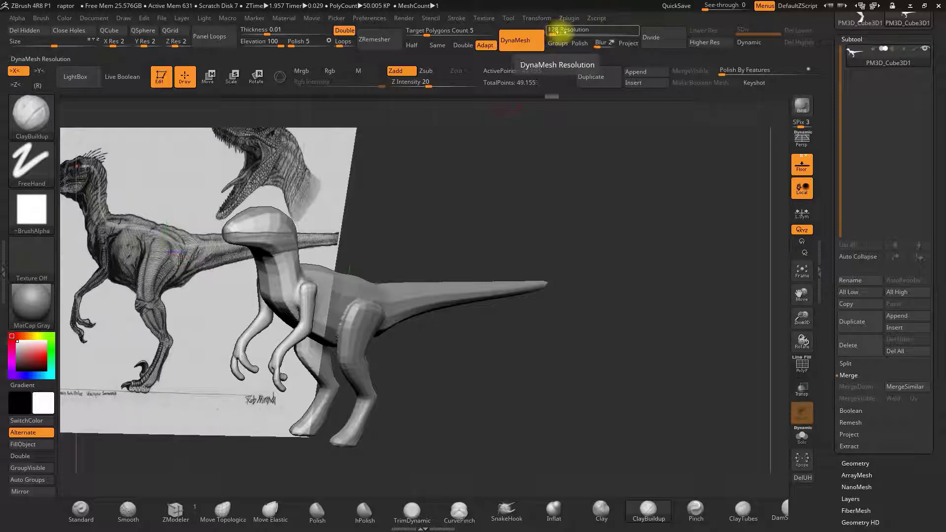
Step: Narrow the raptor's neck as seen from the front with the Move Topological brush
mouse_move(460, 217)
left_mouse_down()
mouse_move(475, 188)
mouse_move(450, 200)
mouse_move(414, 245)
mouse_move(474, 275)
mouse_move(524, 251)
mouse_move(433, 308)
left_mouse_up()
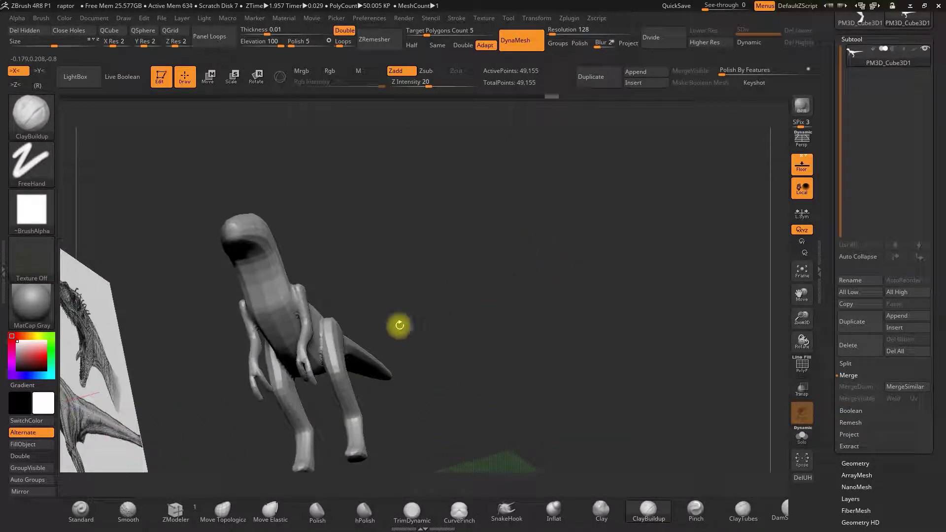
left_click(225, 509)
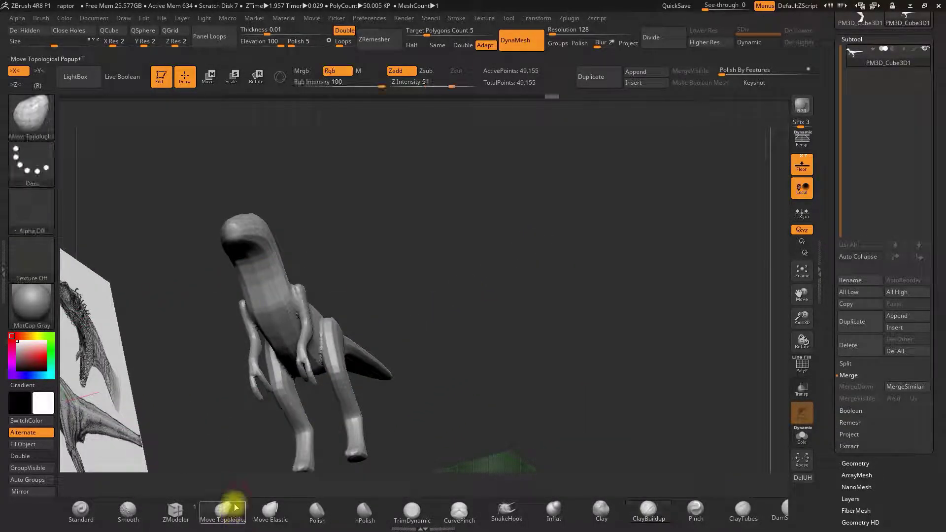
key("space")
key("space")
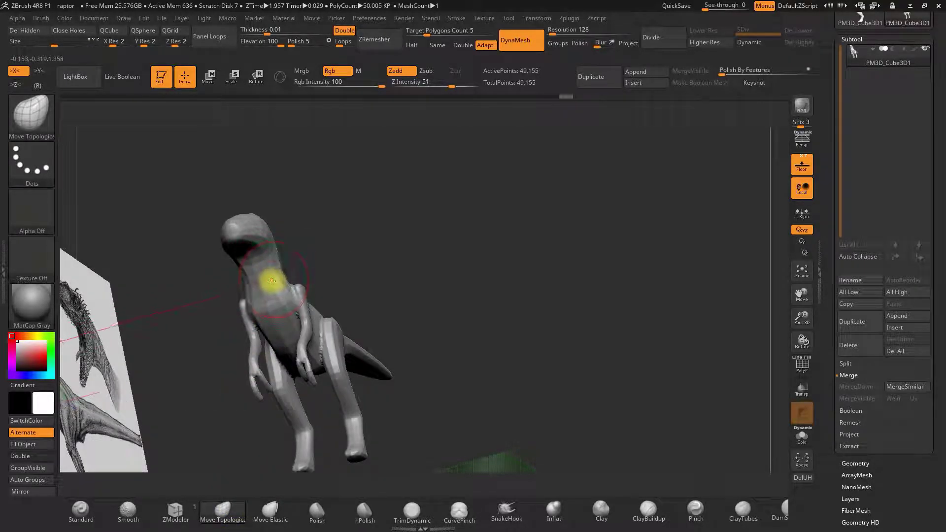
left_click_drag(360, 242, 336, 246)
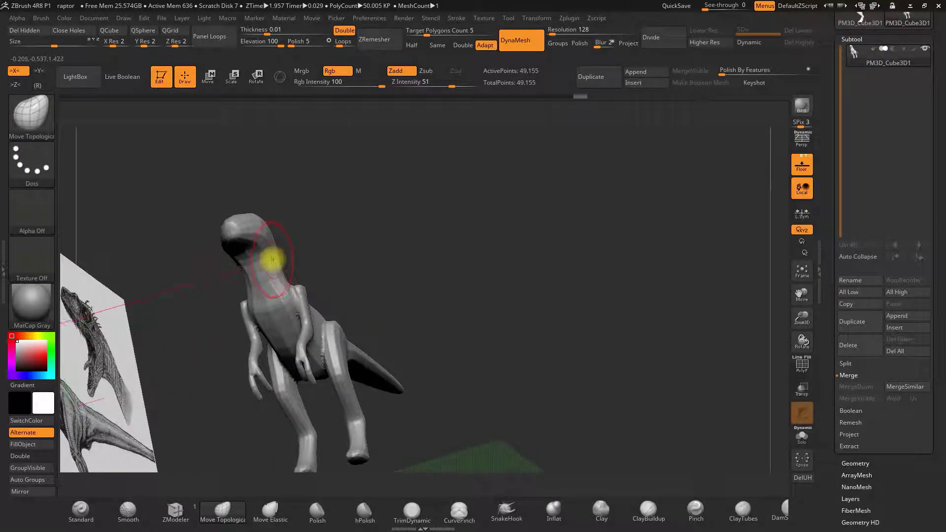
mouse_move(263, 260)
left_mouse_down()
mouse_move(300, 260)
mouse_move(319, 209)
mouse_move(313, 178)
mouse_move(293, 211)
mouse_move(320, 190)
left_mouse_up()
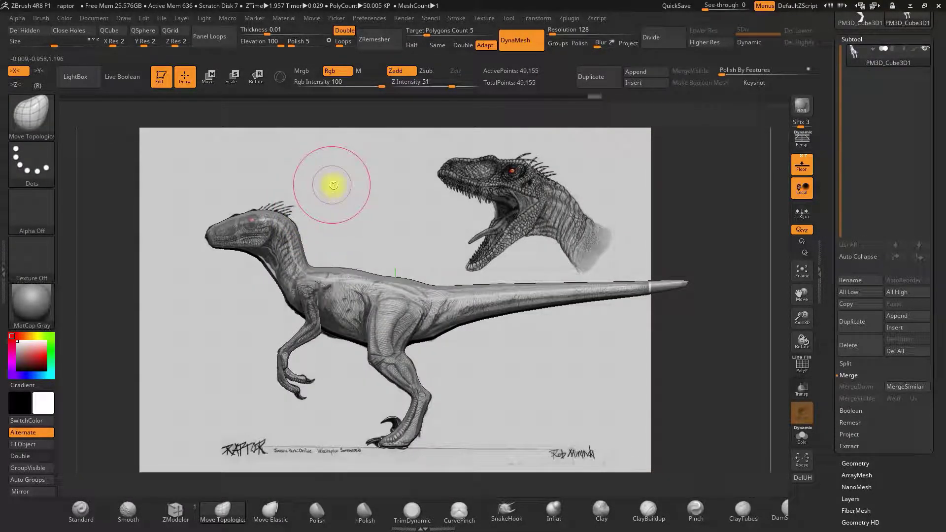
Step: Refine the throat and neck contour with the Move Topological brush to follow the reference drawing
key("space")
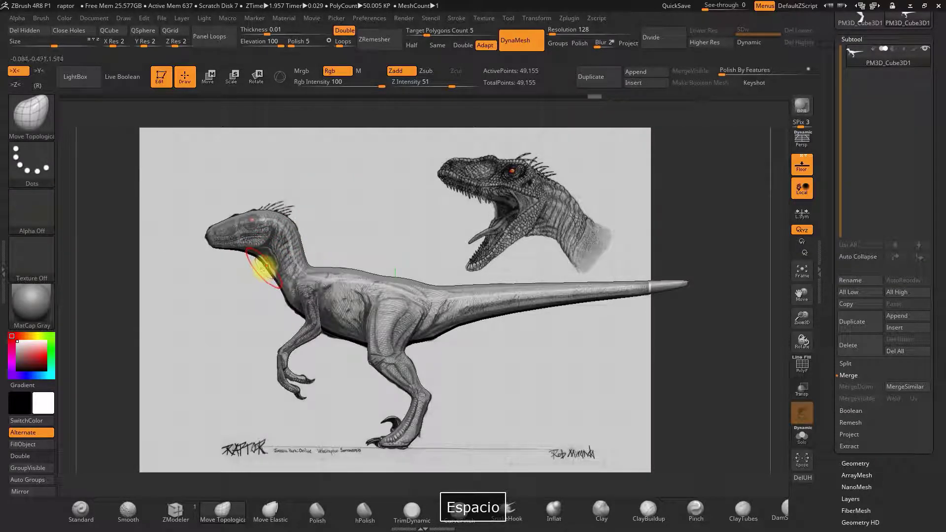
left_click_drag(245, 270, 296, 266)
left_click_drag(327, 225, 303, 279)
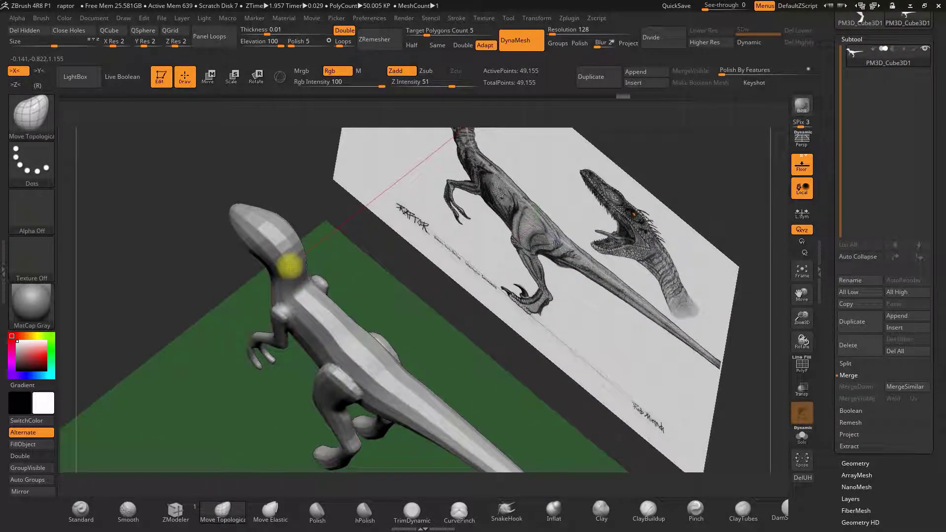
mouse_move(366, 257)
left_mouse_down()
mouse_move(368, 223)
mouse_move(358, 232)
left_mouse_up()
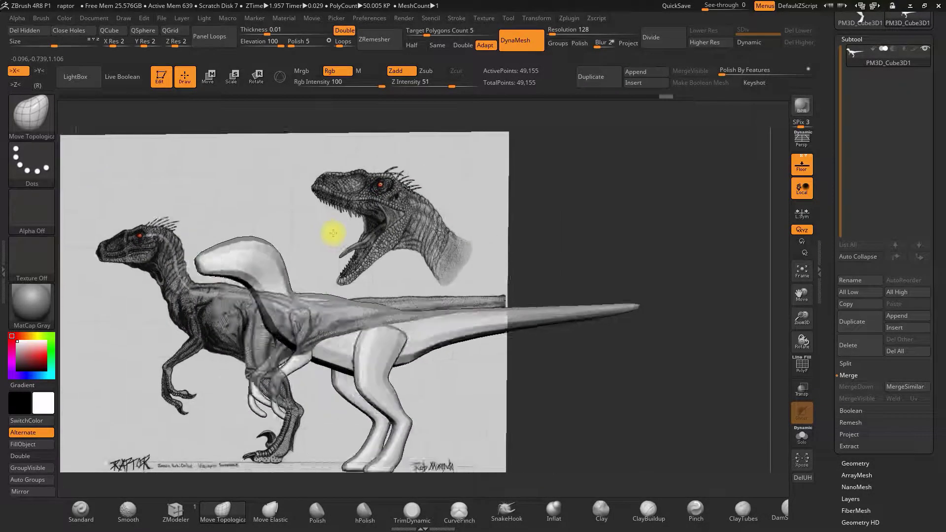
key("space")
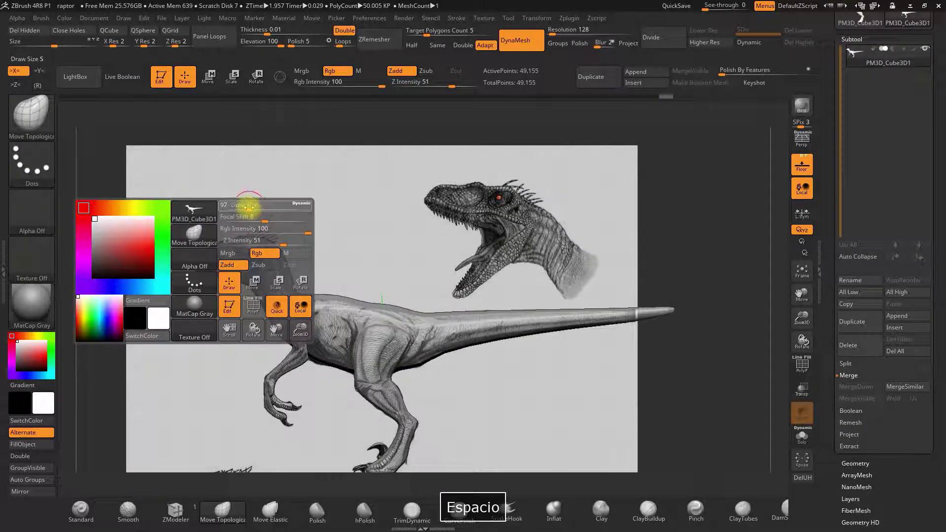
Step: Carve the eye sockets into the head at the drawing's eye position with the ClayBuildup brush
left_click(646, 511)
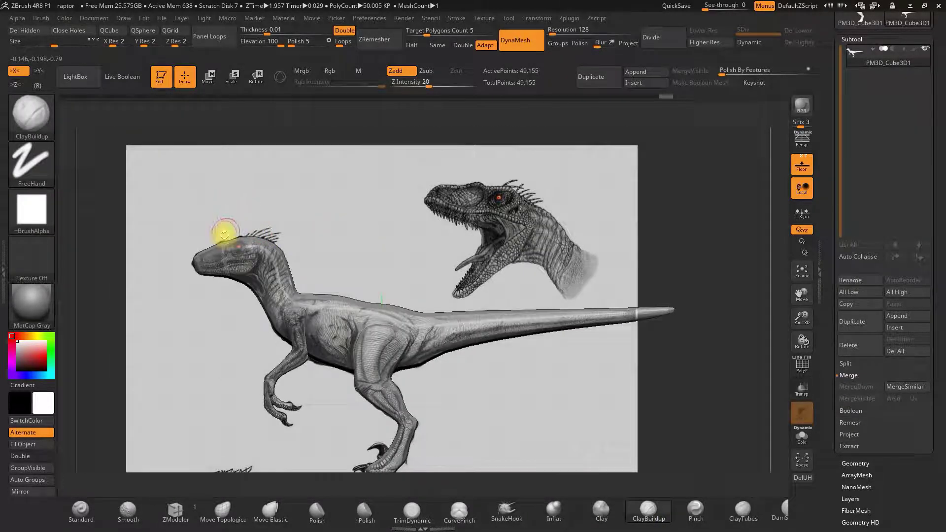
key("space")
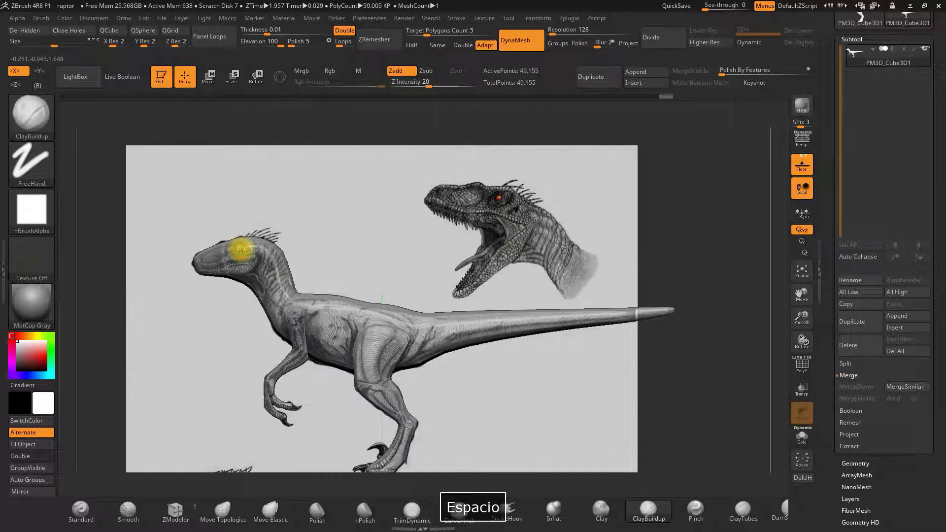
key("alt")
left_click_drag(239, 248, 243, 247, "alt")
mouse_move(291, 227)
left_mouse_down()
mouse_move(311, 228)
mouse_move(309, 238)
mouse_move(289, 225)
left_mouse_up()
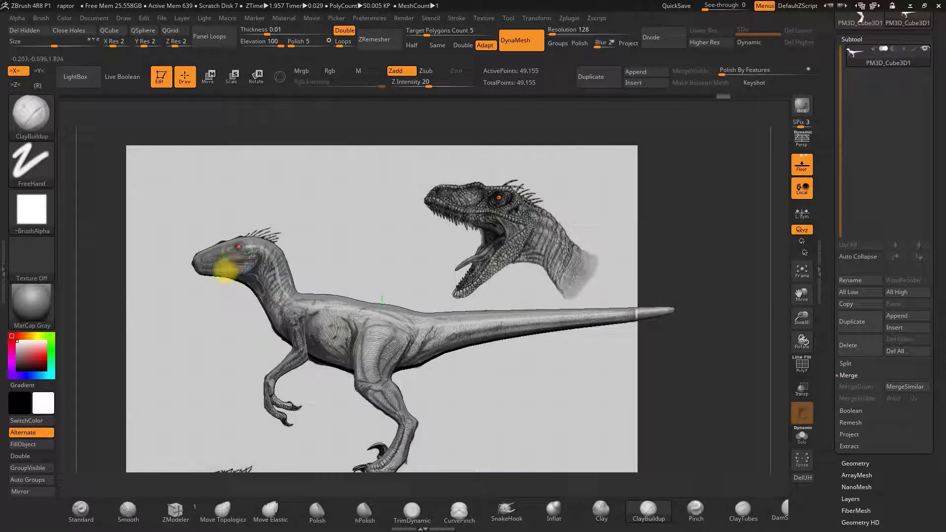
Step: Cut the mouth line along the snout with the DamStandard brush, following the reference drawing
key("space")
left_click(777, 513)
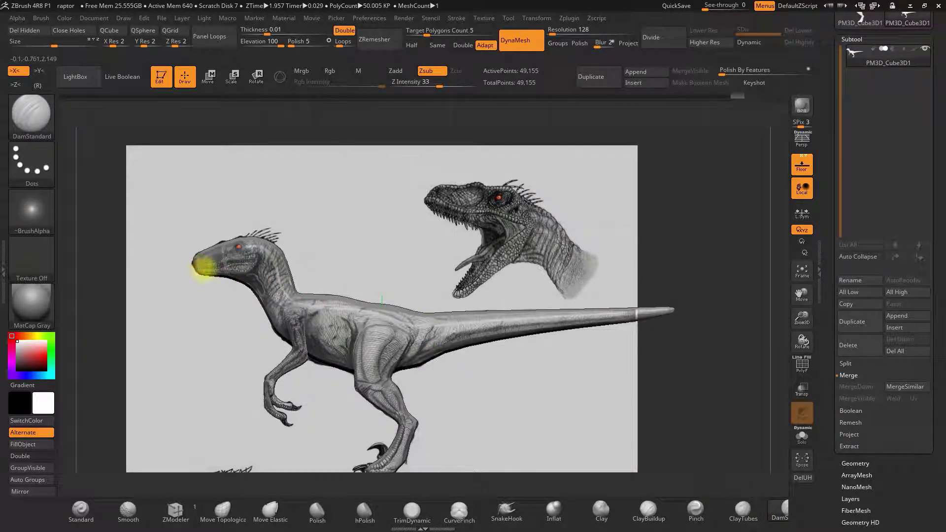
left_click_drag(258, 262, 237, 265)
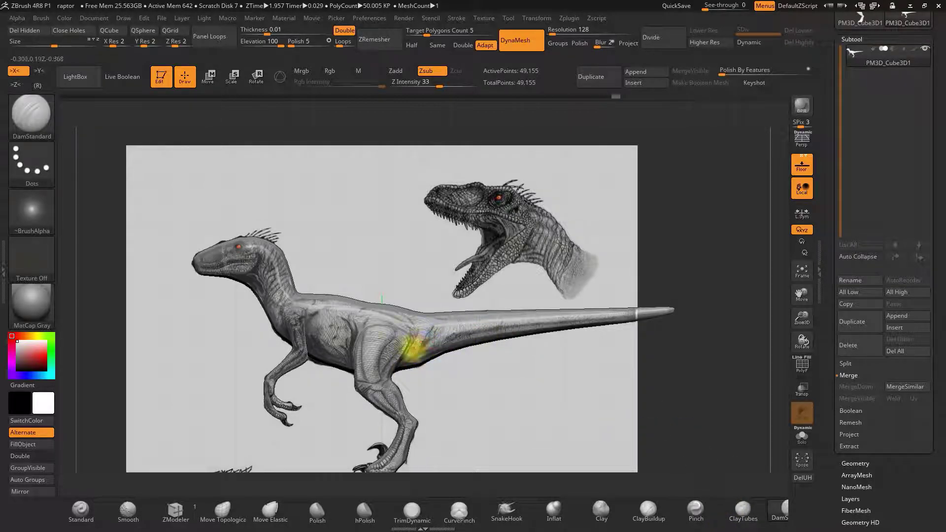
Step: Adjust the raptor's body shape with the Move Topological brush, checking it against the reference drawing
left_click_drag(550, 394, 594, 410)
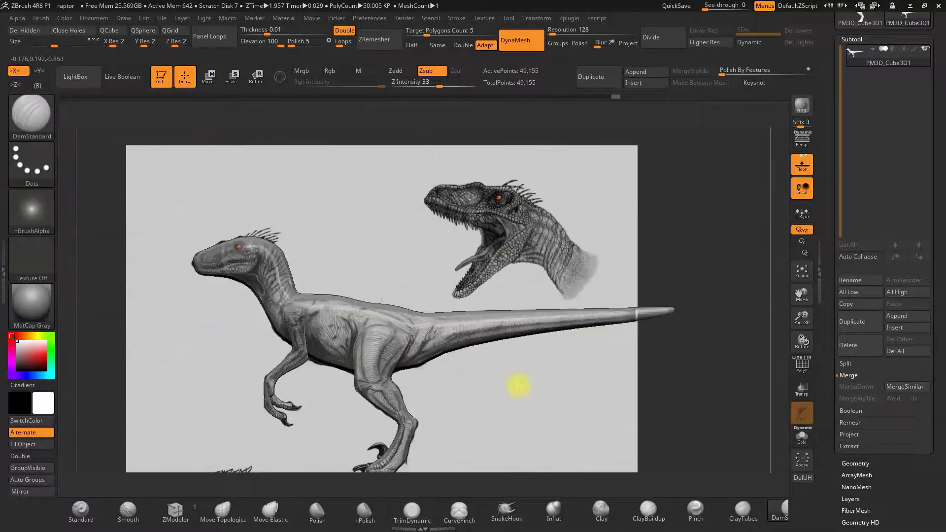
left_click(228, 516)
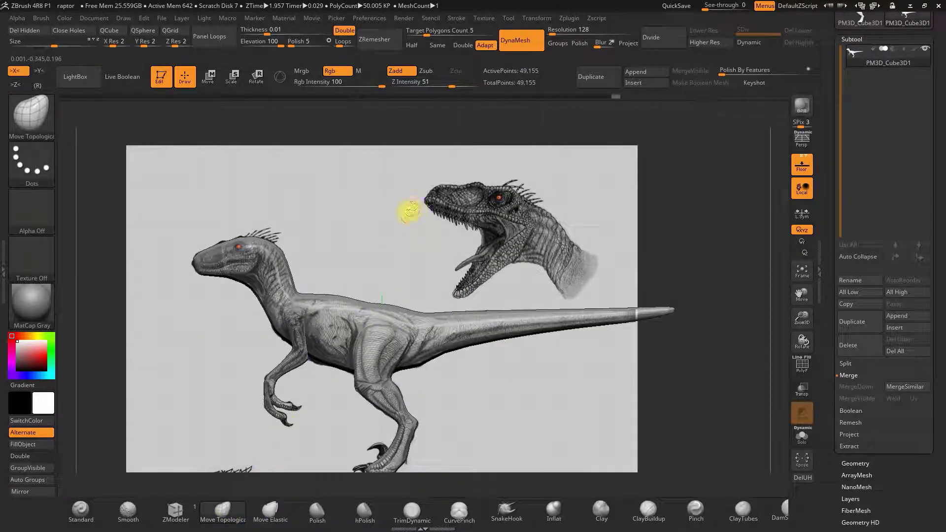
left_click_drag(413, 206, 361, 271)
left_click_drag(310, 303, 450, 265)
key("space")
mouse_move(502, 243)
left_mouse_down()
mouse_move(525, 243)
mouse_move(528, 258)
mouse_move(500, 285)
mouse_move(496, 261)
mouse_move(600, 441)
left_mouse_up()
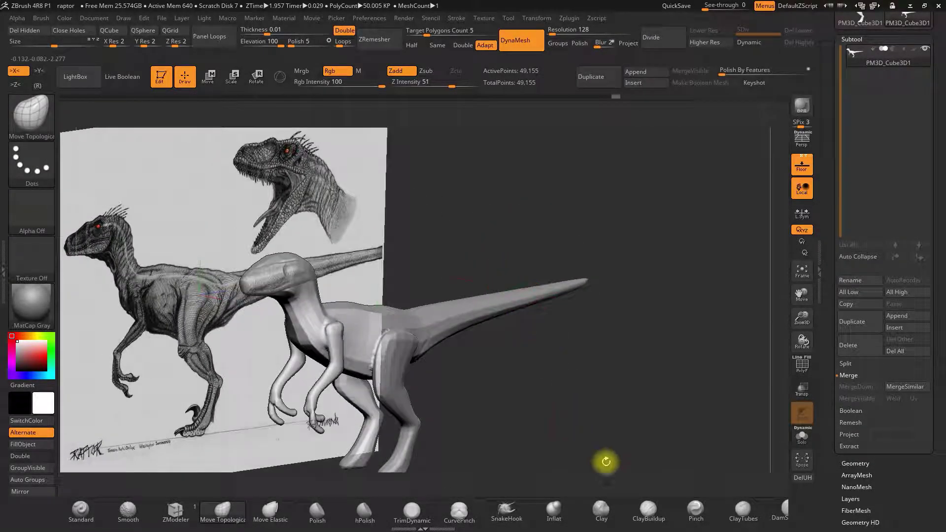
left_click_drag(466, 225, 397, 311)
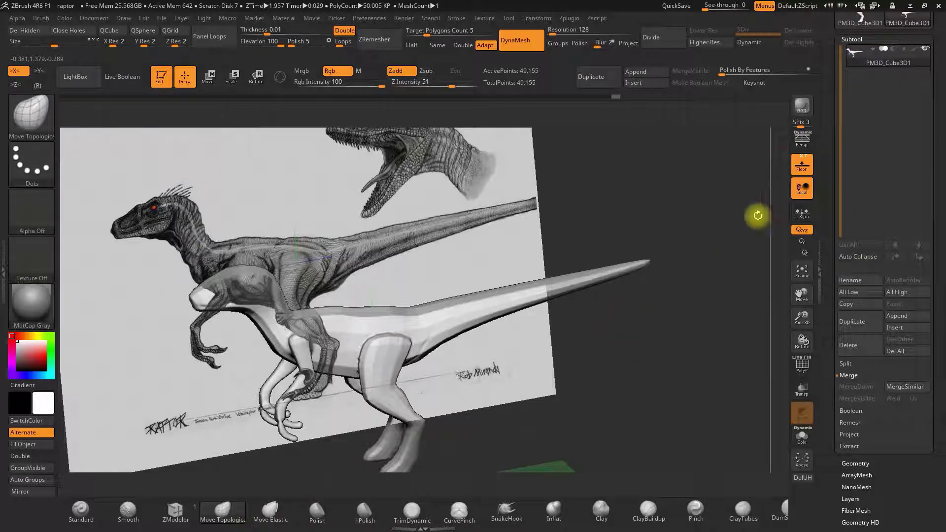
Step: Hide the reference drawing and build up volume on the neck, shoulders and torso sides with the ClayBuildup brush
left_click(802, 165)
left_click(649, 510)
key("space")
mouse_move(380, 330)
left_mouse_down()
mouse_move(395, 336)
mouse_move(358, 342)
mouse_move(359, 355)
mouse_move(416, 338)
mouse_move(353, 331)
mouse_move(373, 193)
mouse_move(292, 323)
left_mouse_up()
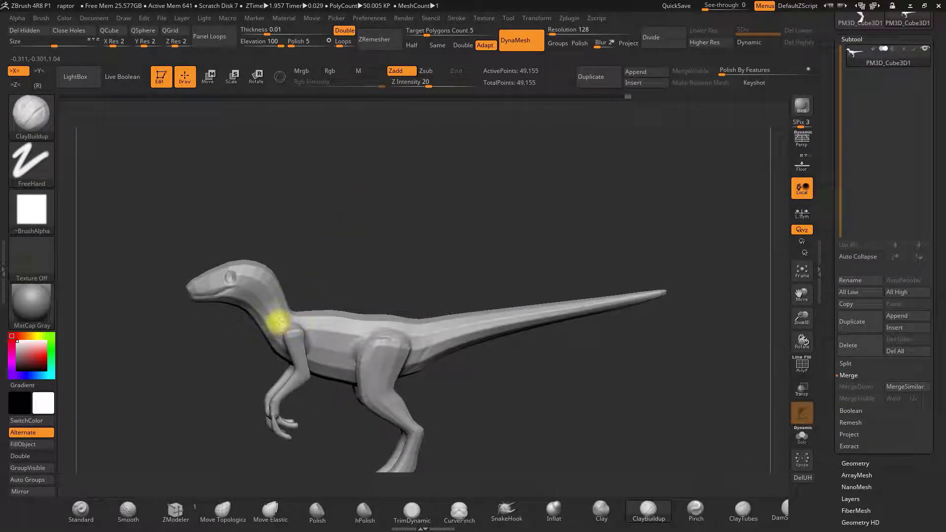
left_click_drag(343, 235, 358, 330)
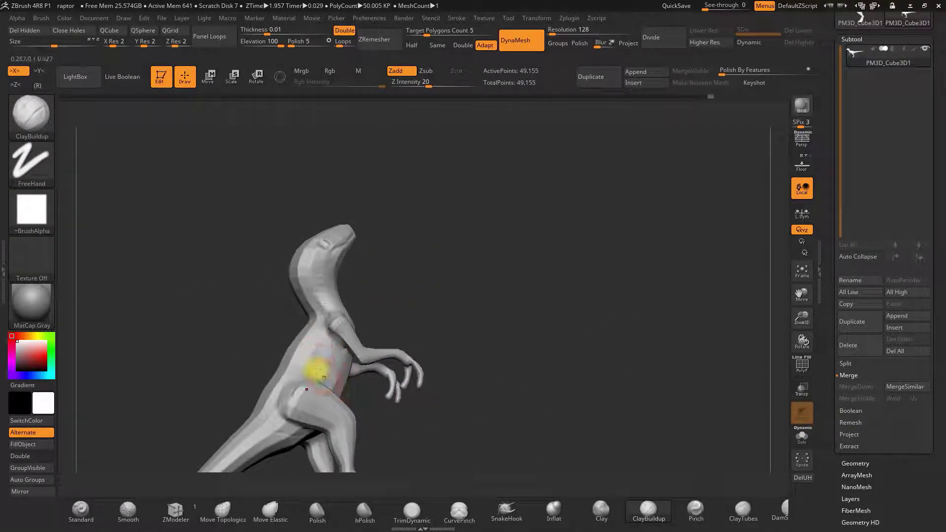
left_click_drag(366, 365, 305, 319)
mouse_move(295, 386)
left_mouse_down()
mouse_move(469, 323)
mouse_move(342, 350)
mouse_move(390, 274)
mouse_move(418, 302)
left_mouse_up()
Step: Thicken the raptor's arms with the Inflat brush at intensity 10 and undo the last stroke
left_click(554, 510)
left_click_drag(453, 344, 434, 345)
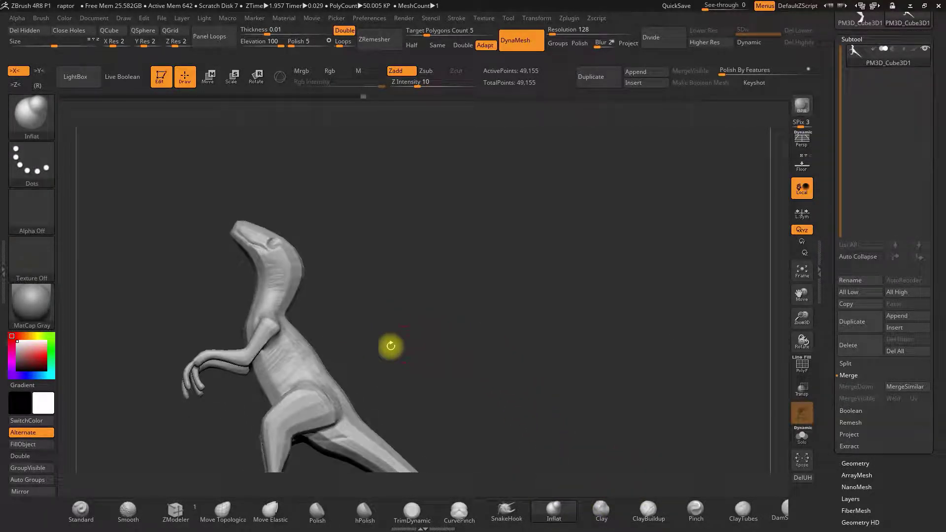
key("space")
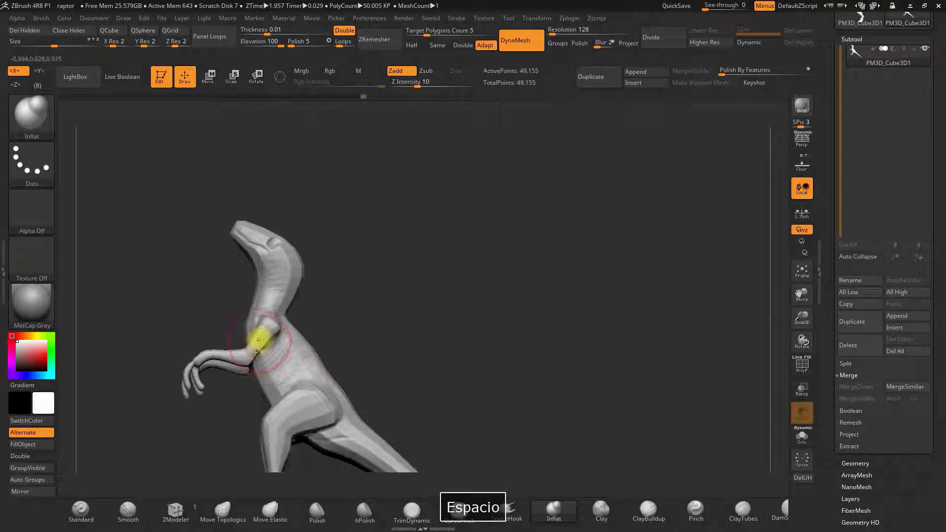
left_click_drag(356, 302, 349, 332)
key("ctrl+z")
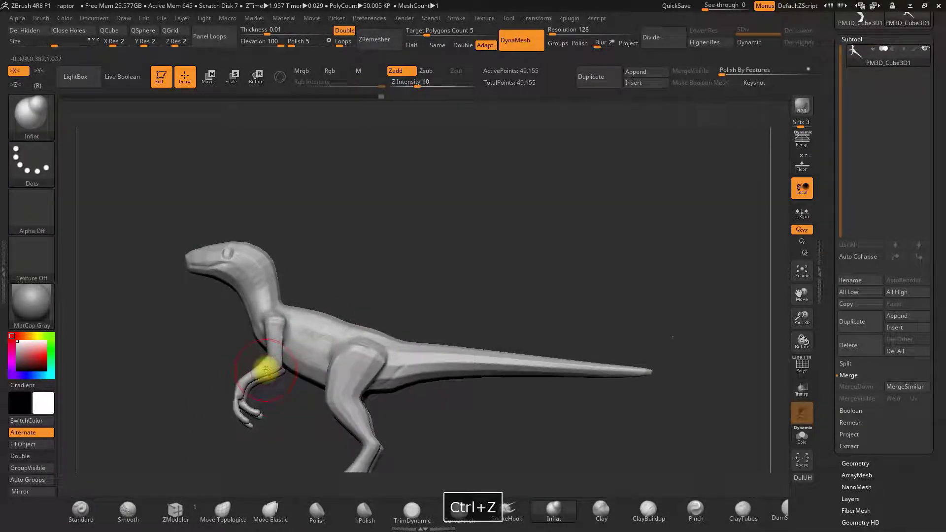
right_click_drag(279, 385, 361, 302)
right_click_drag(357, 348, 331, 339, "alt")
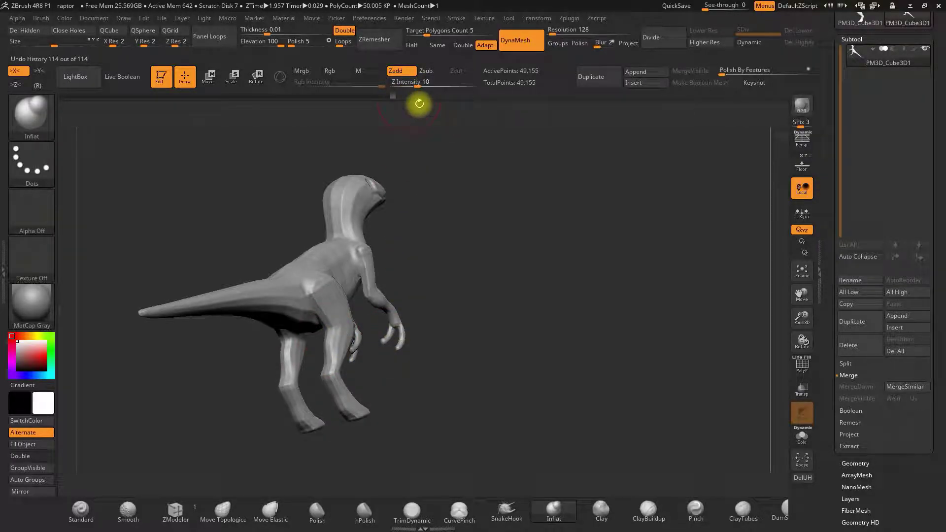
Step: Swell the upper thighs around the hips with the Inflat brush
right_click_drag(342, 327, 462, 290)
right_click_drag(519, 275, 541, 290)
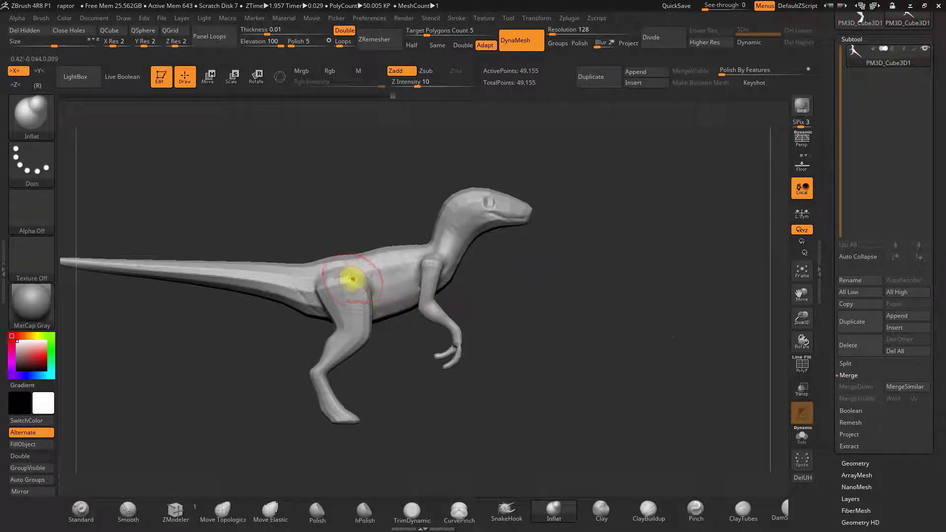
right_click_drag(332, 220, 340, 299)
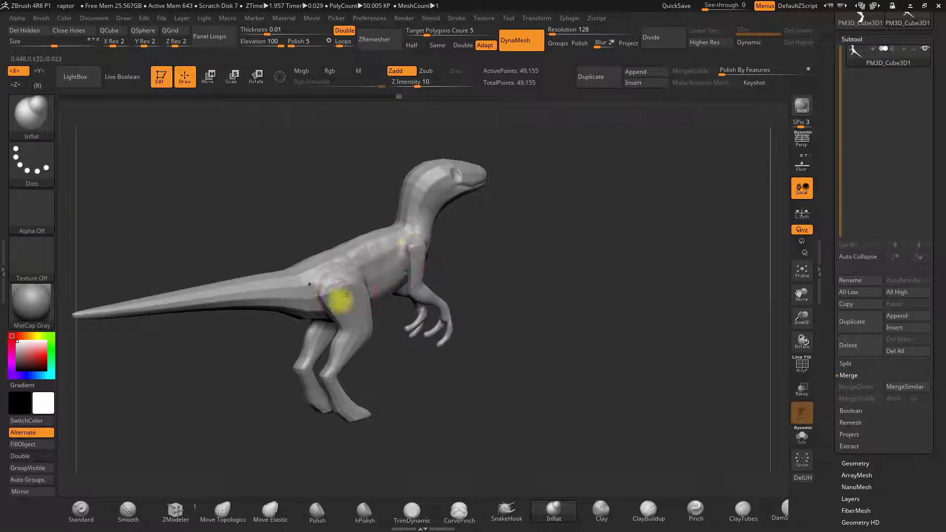
Step: Blend the hips into the back and tail base with ClayBuildup strokes at intensity 20
left_click(640, 512)
right_click_drag(447, 344, 417, 371)
mouse_move(294, 312)
right_mouse_down()
mouse_move(283, 253)
mouse_move(325, 272)
right_mouse_up()
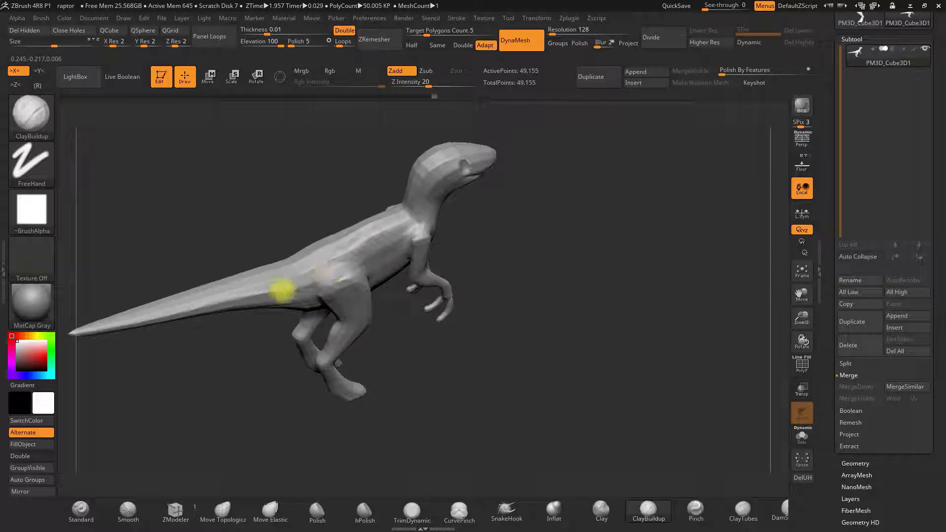
right_click_drag(275, 245, 322, 261)
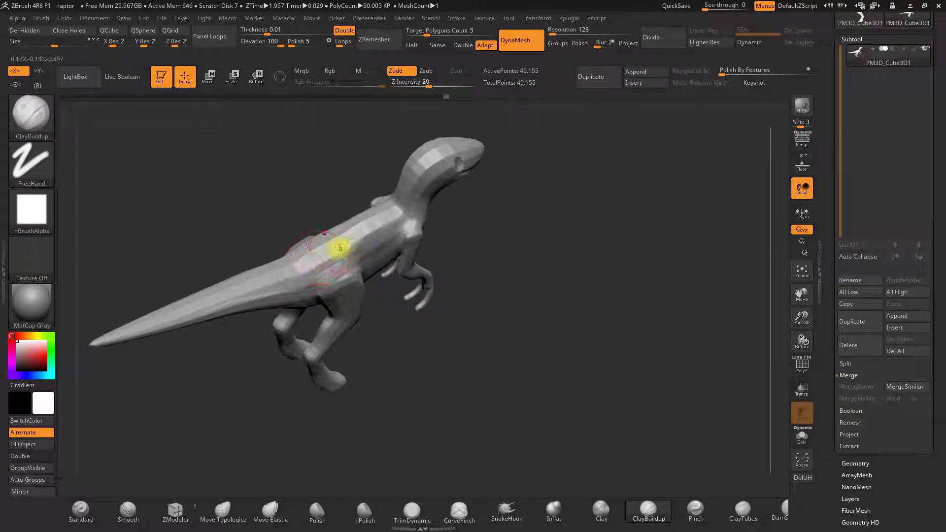
right_click_drag(492, 238, 785, 245)
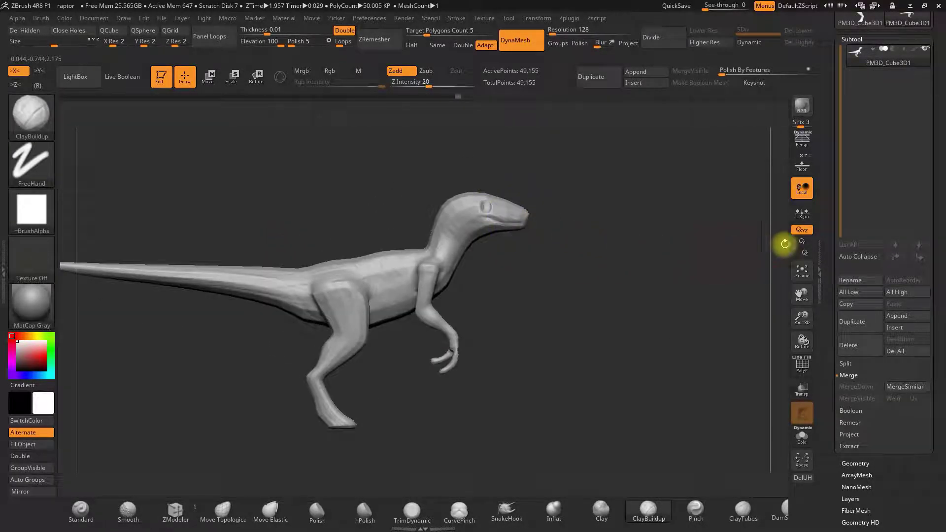
Step: Show the reference drawing and turn the raptor to the side view that matches it
left_click(809, 173)
key("space")
right_click_drag(682, 207, 618, 212)
key("space")
left_click_drag(403, 198, 376, 192)
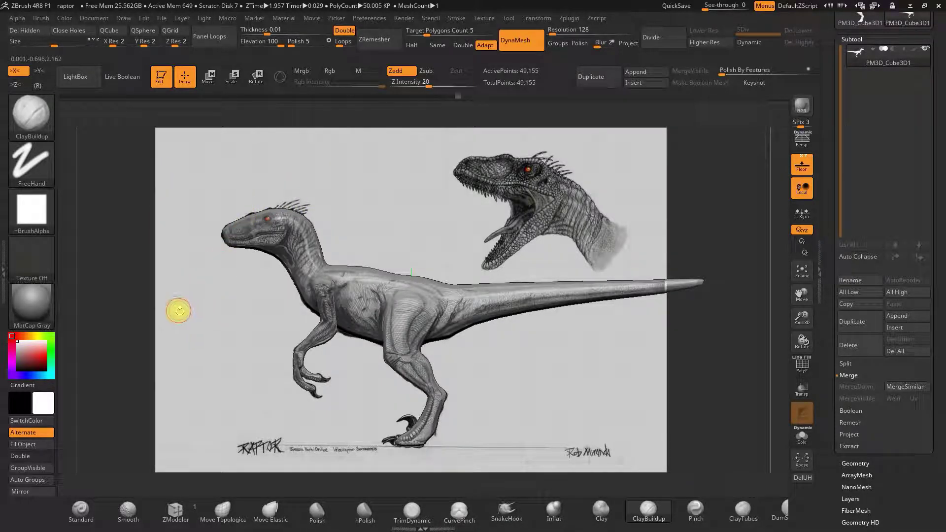
Step: Switch the masking stroke to Lasso and try outlining the lower jaw over the reference drawing
key("ctrl")
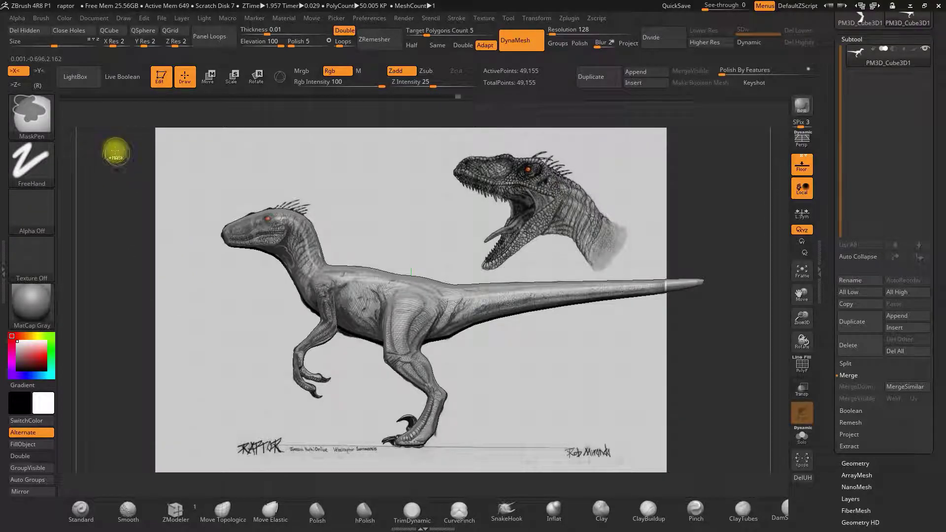
left_click(32, 162, "ctrl")
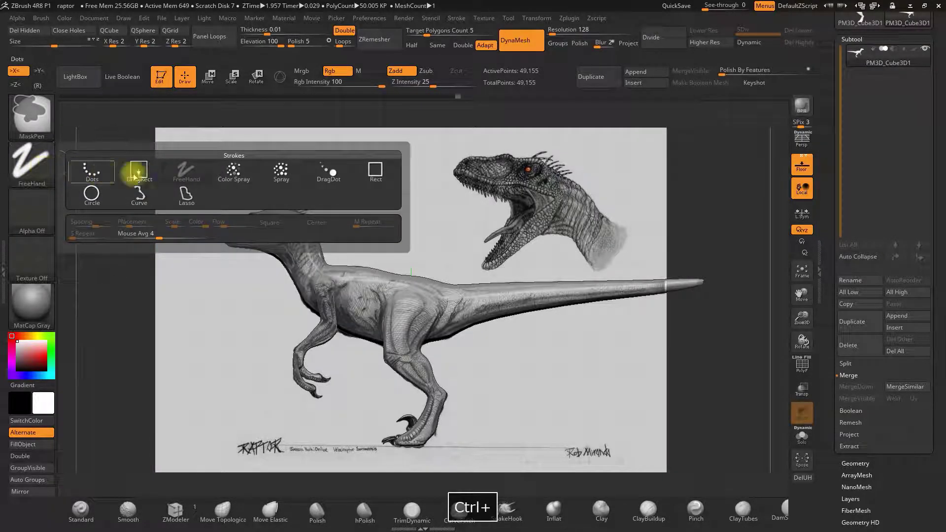
left_click(186, 194, "ctrl")
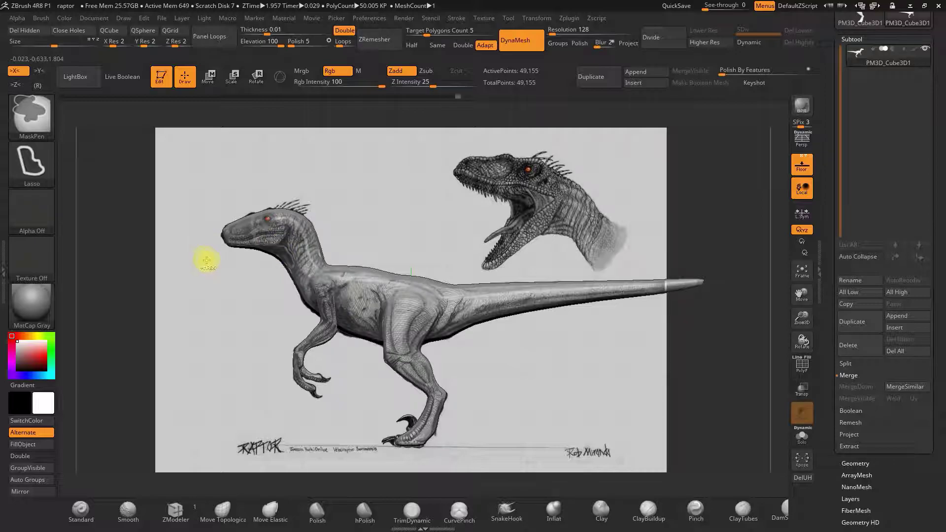
left_click_drag(230, 272, 260, 264, "ctrl")
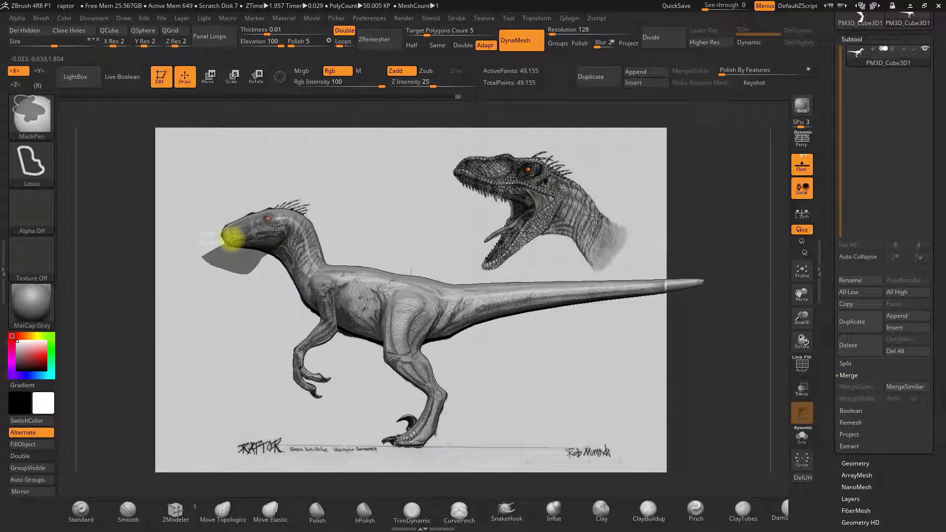
left_click_drag(222, 239, 210, 248, "ctrl")
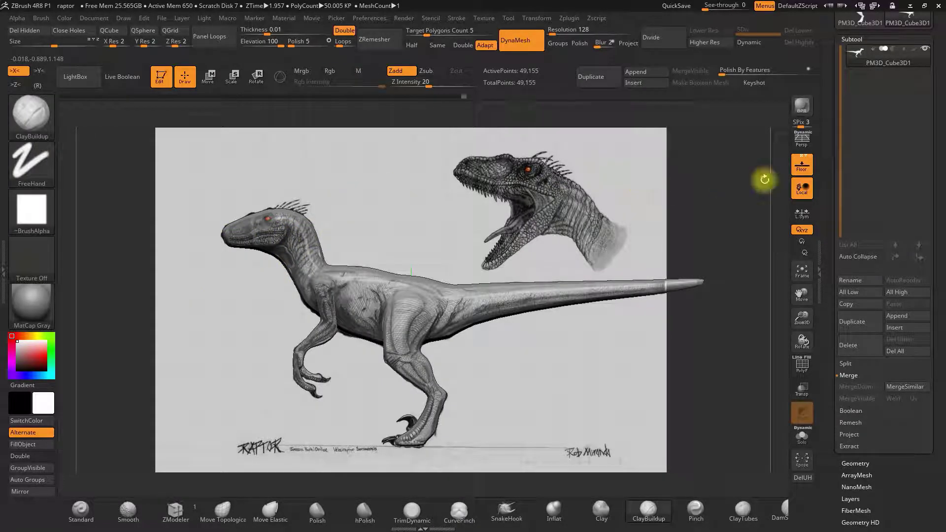
Step: Hide the reference drawing, lasso-mask the raptor's lower jaw and invert the mask so only the jaw stays editable
left_click(802, 165)
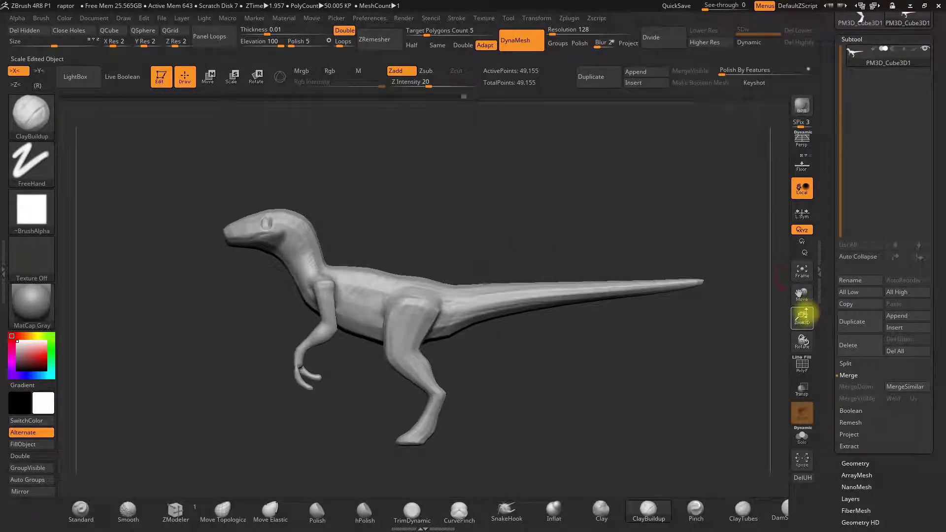
left_click_drag(803, 316, 739, 315)
mouse_move(498, 206)
left_mouse_down()
mouse_move(479, 155)
mouse_move(505, 201)
mouse_move(489, 226)
left_mouse_up()
mouse_move(194, 306)
left_mouse_down("ctrl")
mouse_move(274, 313)
mouse_move(279, 292)
mouse_move(304, 281)
left_mouse_up("ctrl")
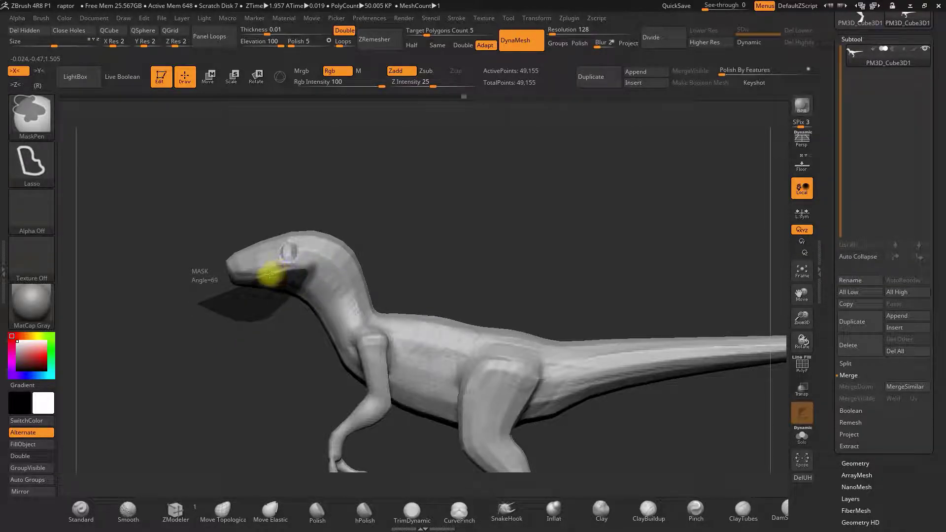
mouse_move(230, 278)
left_mouse_down("ctrl")
mouse_move(243, 312)
mouse_move(482, 167)
mouse_move(434, 227)
left_mouse_up("ctrl")
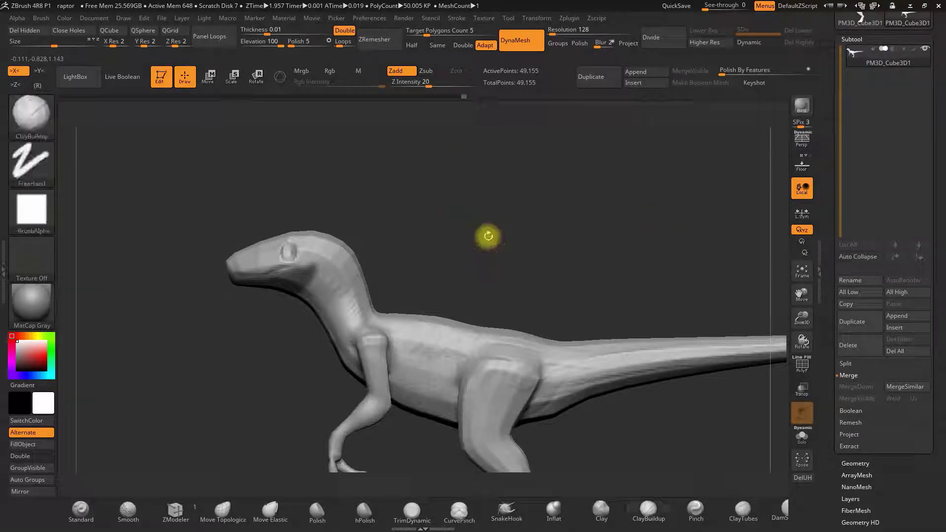
key("ctrl+i")
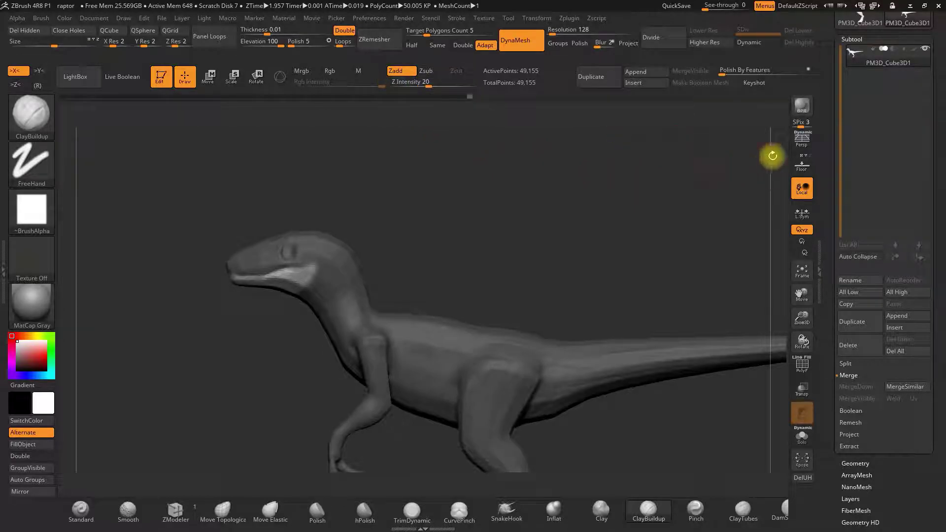
Step: Try to swing the lower jaw open with Transpose Rotate against the reference drawing, and undo the rotation
left_click(802, 167)
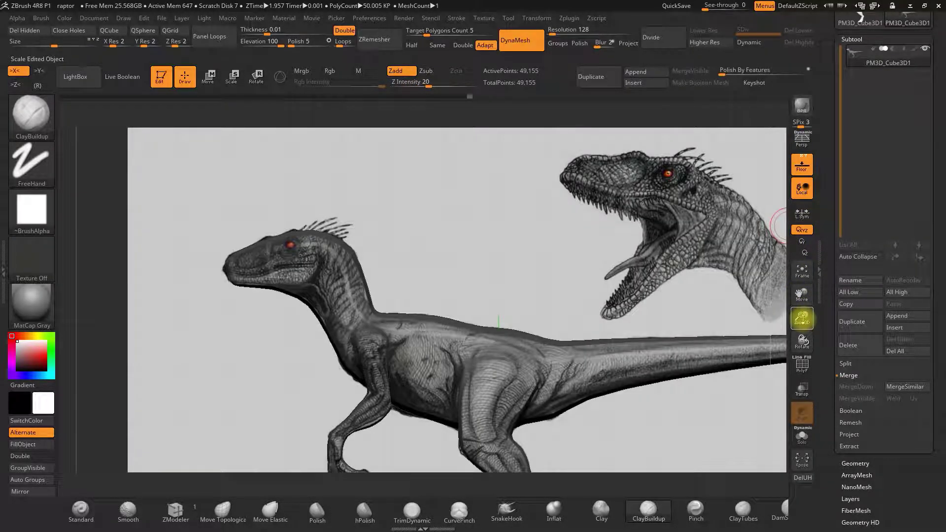
left_click_drag(802, 318, 715, 294)
left_click(256, 76)
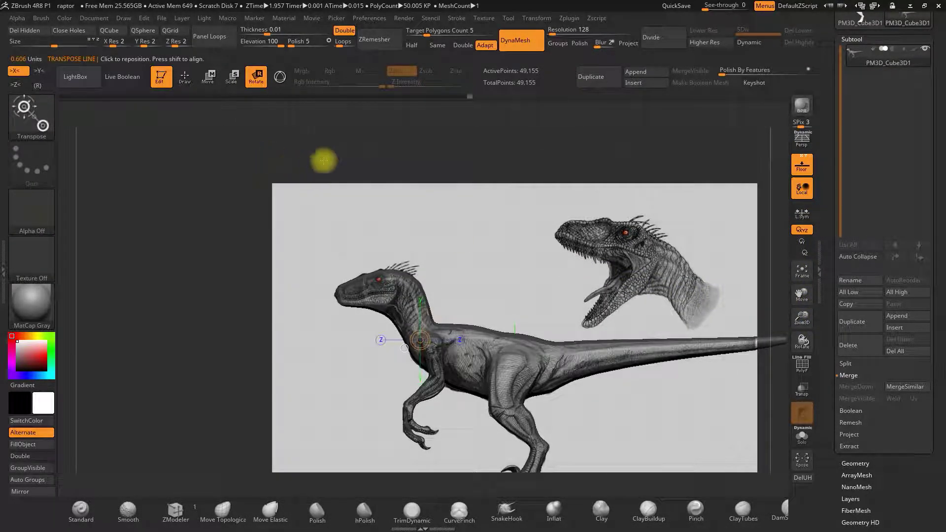
left_click_drag(391, 301, 340, 322)
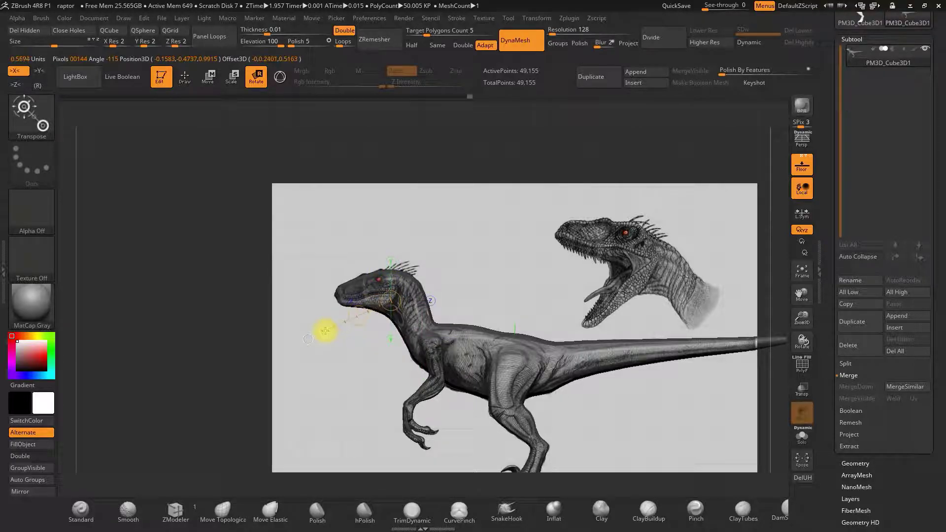
left_click_drag(316, 336, 317, 336)
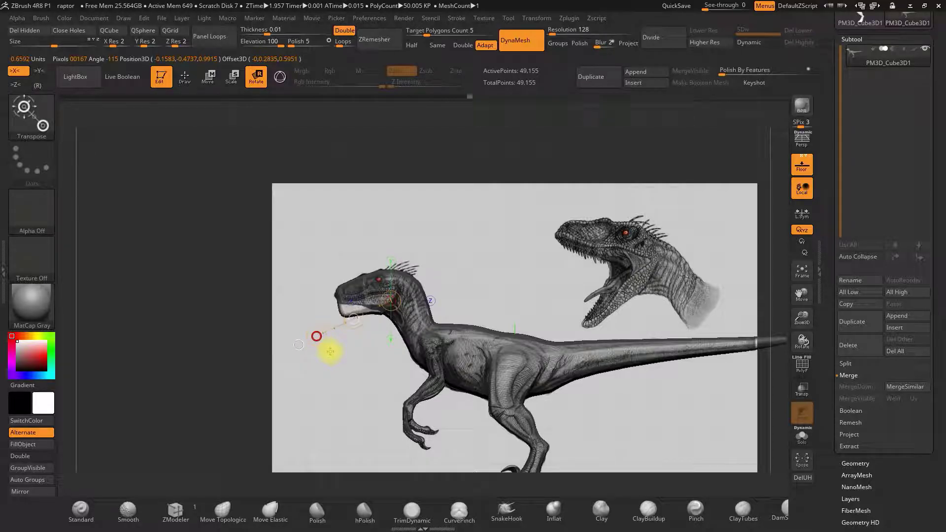
left_click_drag(343, 364, 343, 362)
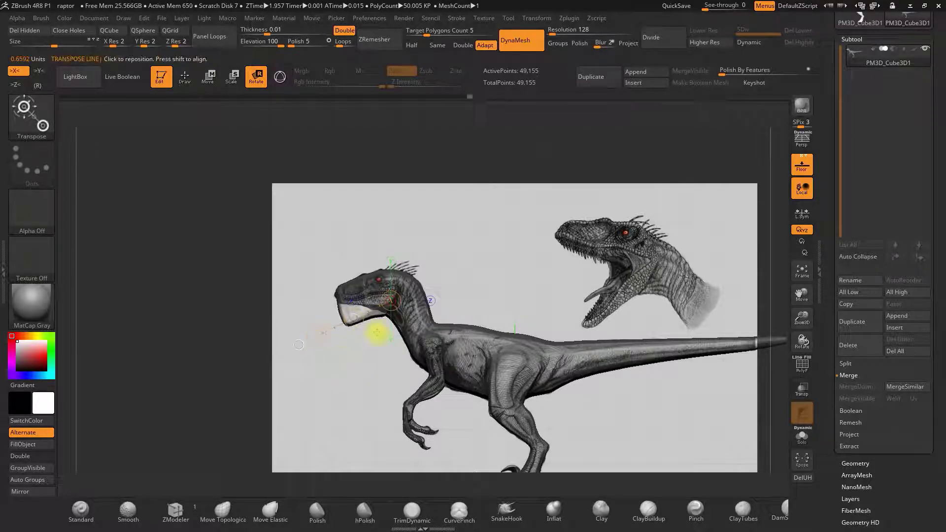
left_click(798, 168)
mouse_move(615, 211)
left_mouse_down()
mouse_move(699, 205)
mouse_move(622, 206)
left_mouse_up()
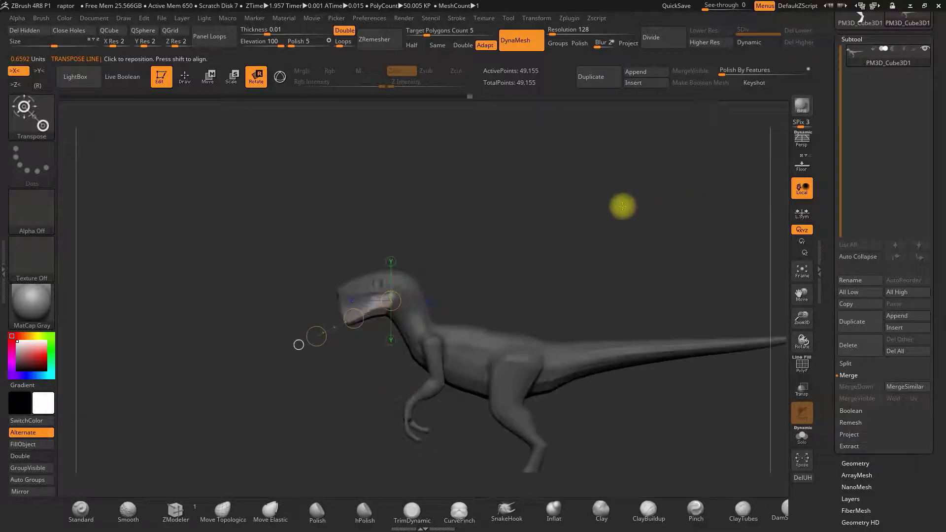
left_click(185, 76)
left_click_drag(808, 320, 536, 256)
key("ctrl+z")
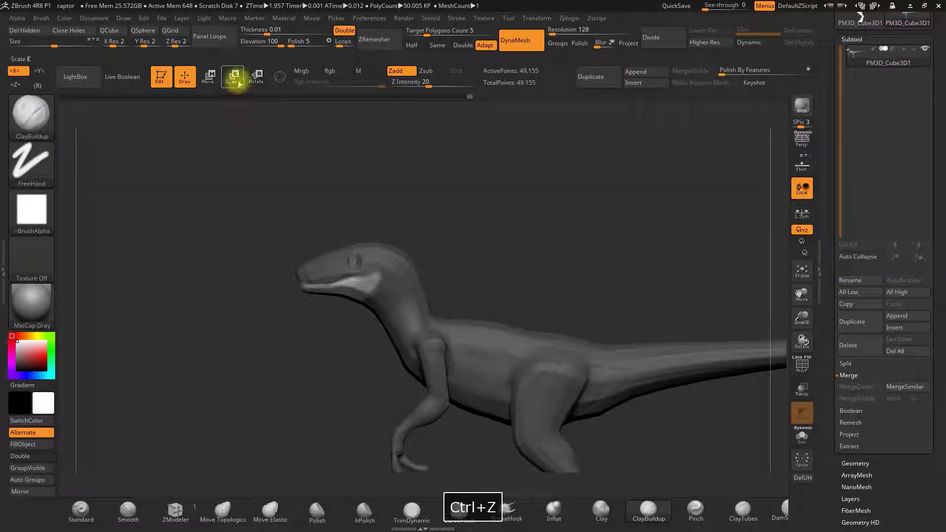
Step: Rotate the unmasked lower jaw downward with a straight Transpose line starting at the jaw hinge
left_click(256, 76)
left_click_drag(269, 336, 273, 341)
key("ctrl+z")
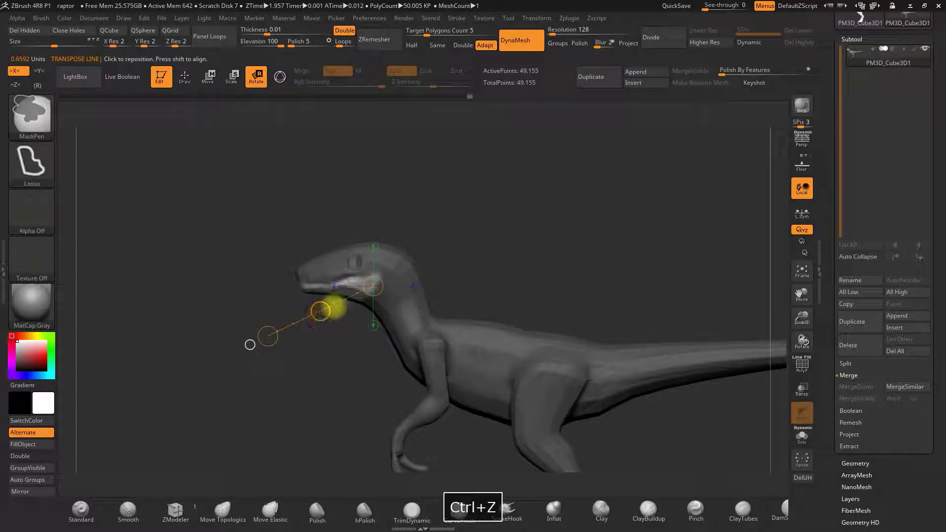
left_click(385, 267)
left_click_drag(374, 289, 326, 332, "shift")
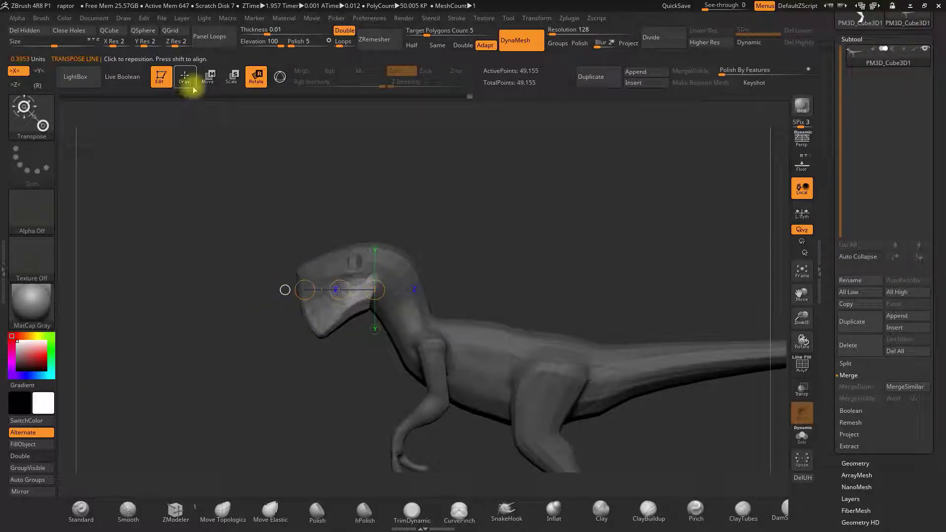
Step: Shift the opened lower jaw slightly with Transpose Move and return to drawing mode
left_click(207, 76)
left_click_drag(340, 290, 340, 290)
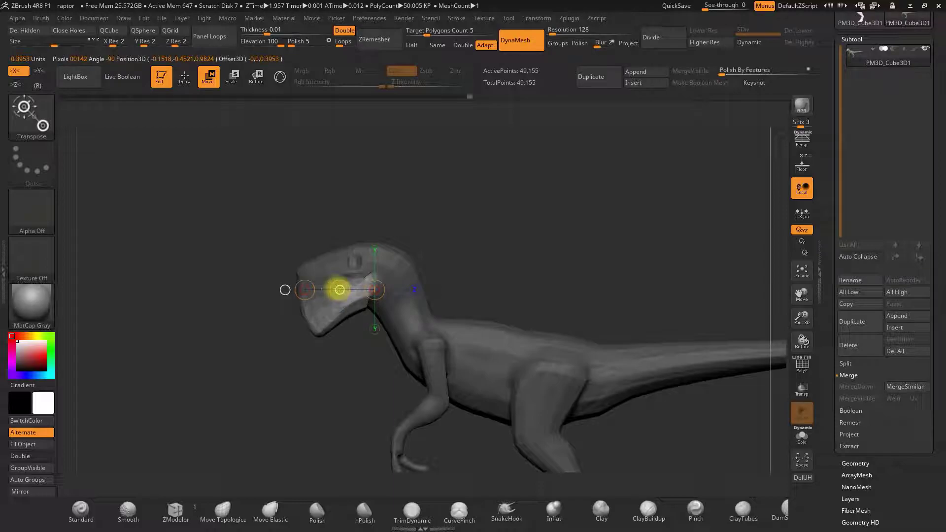
left_click_drag(436, 233, 487, 212)
key("q")
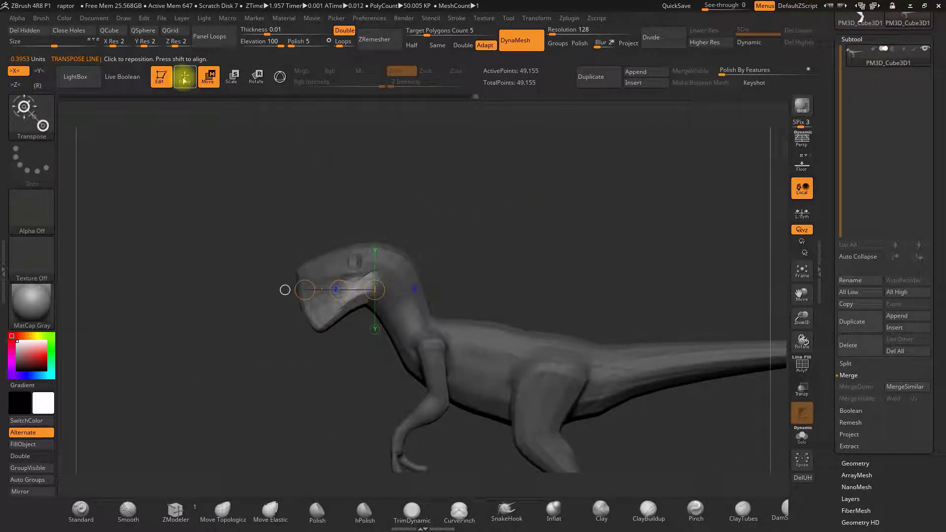
Step: Clear the mask and remesh the stretched jaw with DynaMesh
left_click(235, 391, "ctrl")
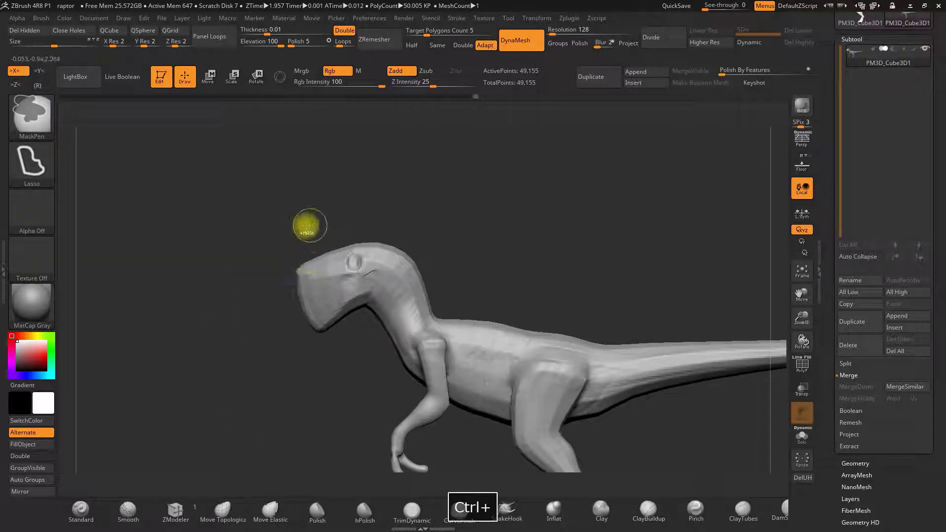
mouse_move(214, 274)
left_mouse_down("ctrl")
mouse_move(242, 221)
mouse_move(277, 204)
mouse_move(288, 266)
left_mouse_up("ctrl")
left_click_drag(483, 212, 531, 209)
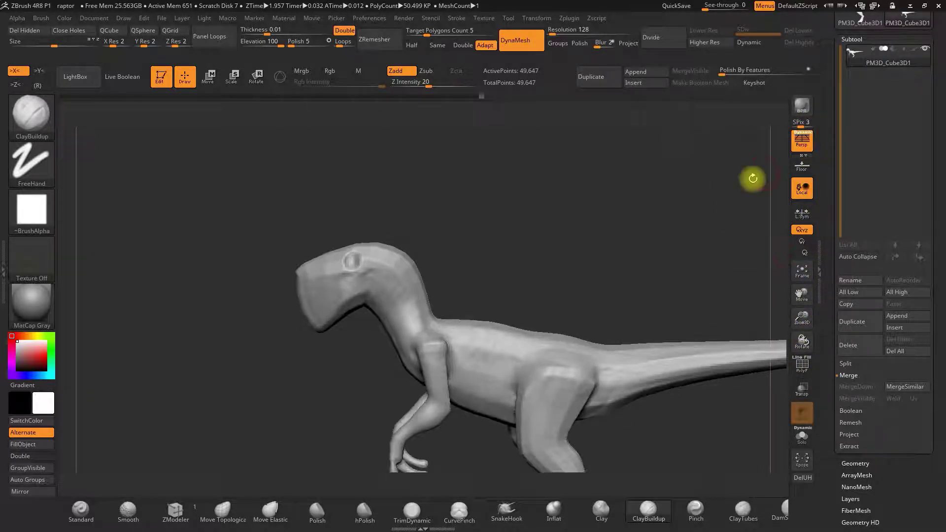
Step: Check the jaw against the reference drawing, lasso-mask the lowered jaw area and invert the mask
left_click(801, 160)
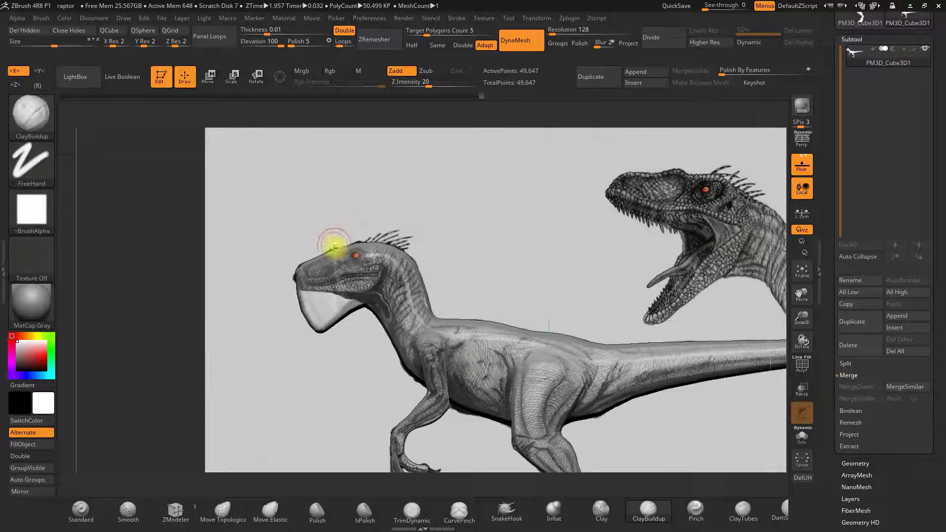
left_click(801, 163)
key("ctrl")
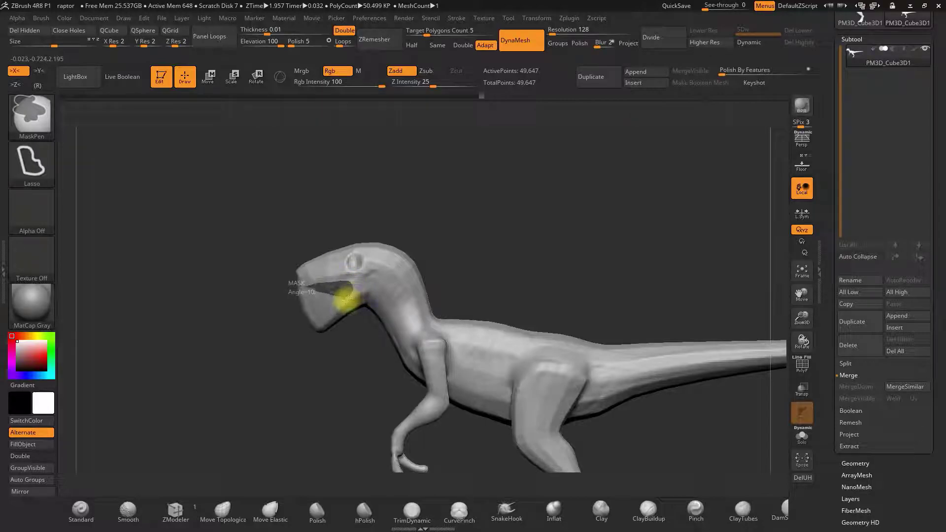
left_click_drag(308, 333, 295, 340, "ctrl")
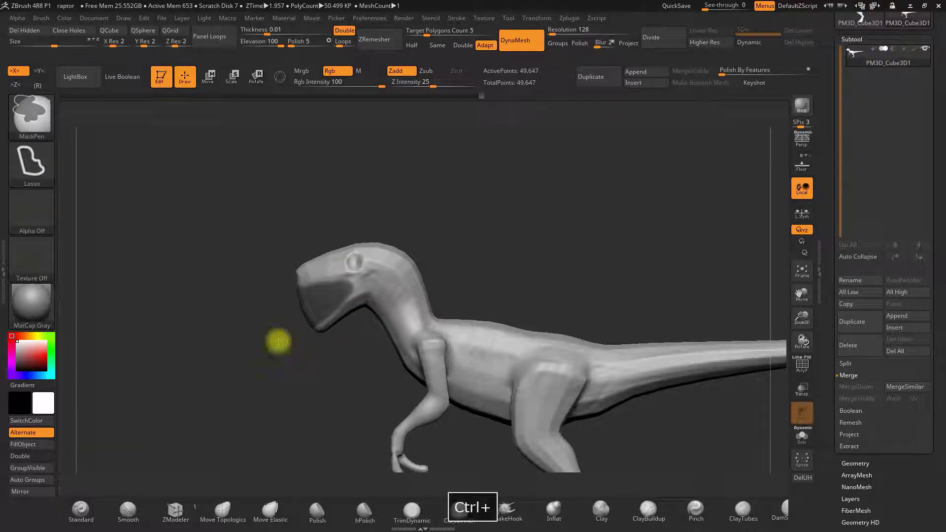
left_click(279, 341, "ctrl")
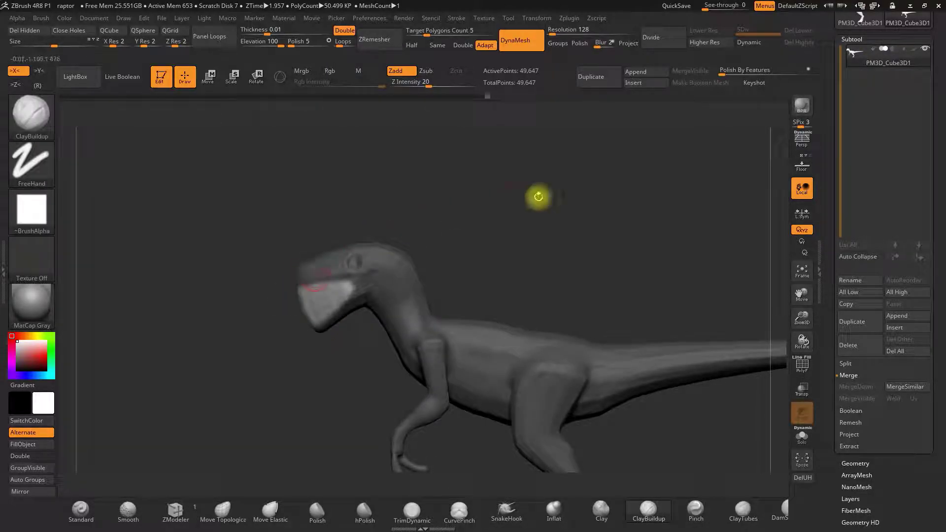
Step: Compare with the open-mouthed reference head and push the mouth front inward with Move Topological to separate the jaws
left_click(802, 165)
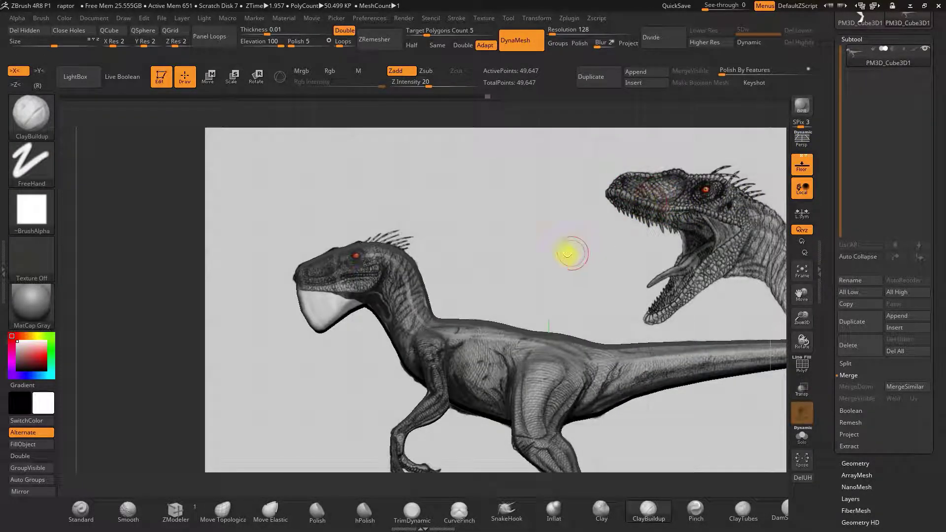
left_click_drag(576, 253, 512, 250, "alt")
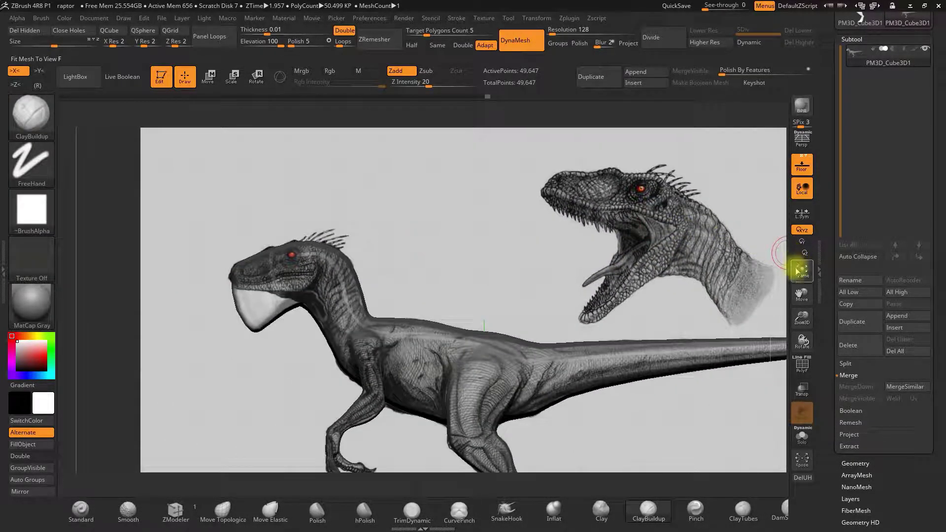
left_click(801, 165)
left_click(223, 509)
key("space")
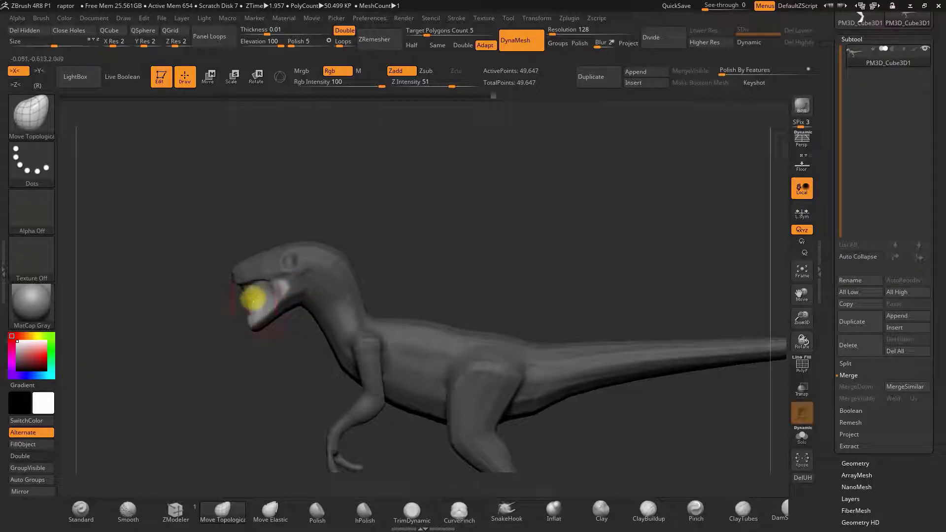
right_click_drag(254, 299, 267, 293)
Step: Push the mouth interior back from angled views with Move Topological and undo the last change
right_click_drag(334, 231, 335, 241)
left_click_drag(300, 285, 274, 293)
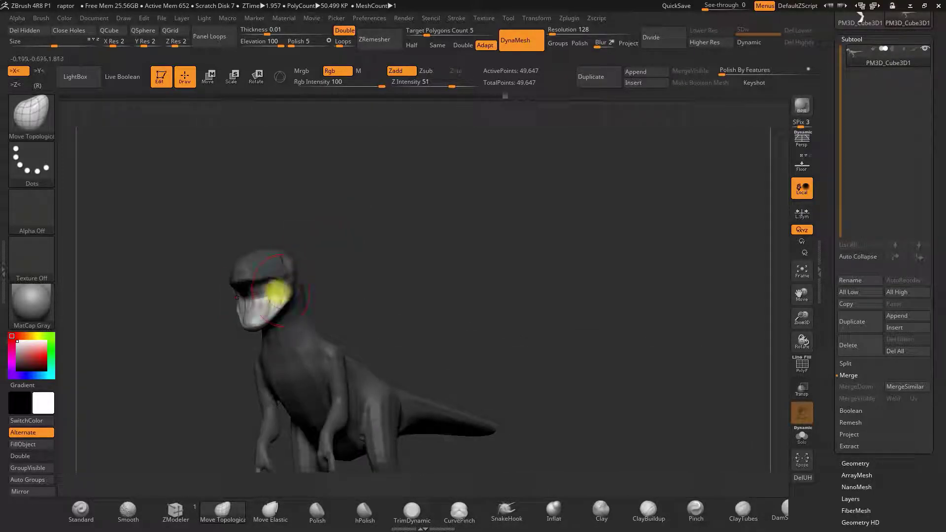
right_click_drag(328, 262, 284, 288)
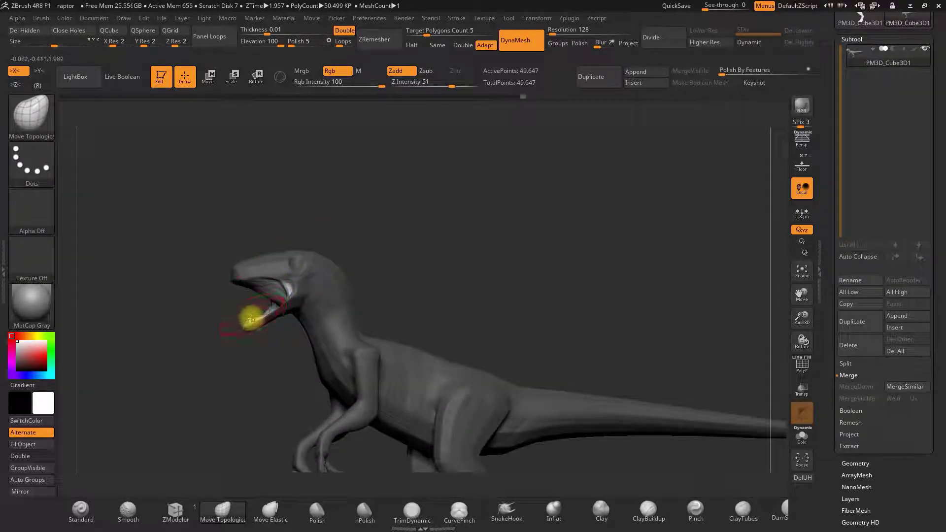
mouse_move(257, 304)
right_mouse_down()
mouse_move(365, 155)
mouse_move(403, 226)
mouse_move(343, 276)
right_mouse_up()
key("ctrl+z")
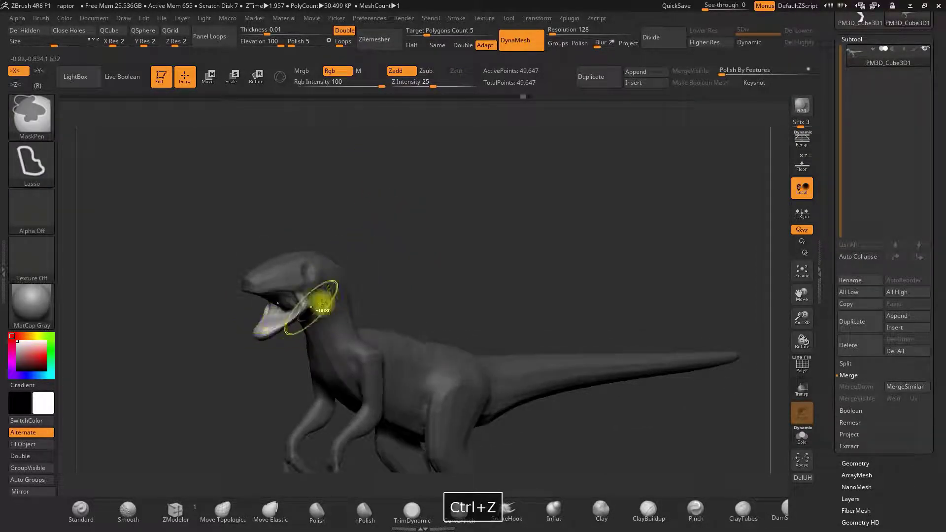
Step: Deepen the mouth cavity toward the throat and reshape the inside of the lower jaw with Move Topological
left_click_drag(809, 324, 806, 358)
right_click_drag(623, 283, 575, 261)
left_click_drag(274, 280, 282, 273)
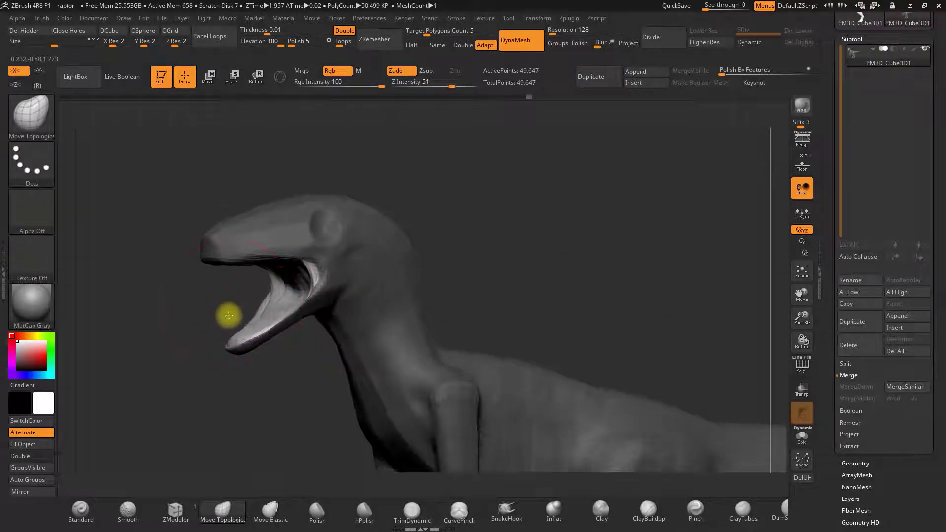
left_click_drag(227, 315, 256, 300)
left_click_drag(406, 197, 298, 274)
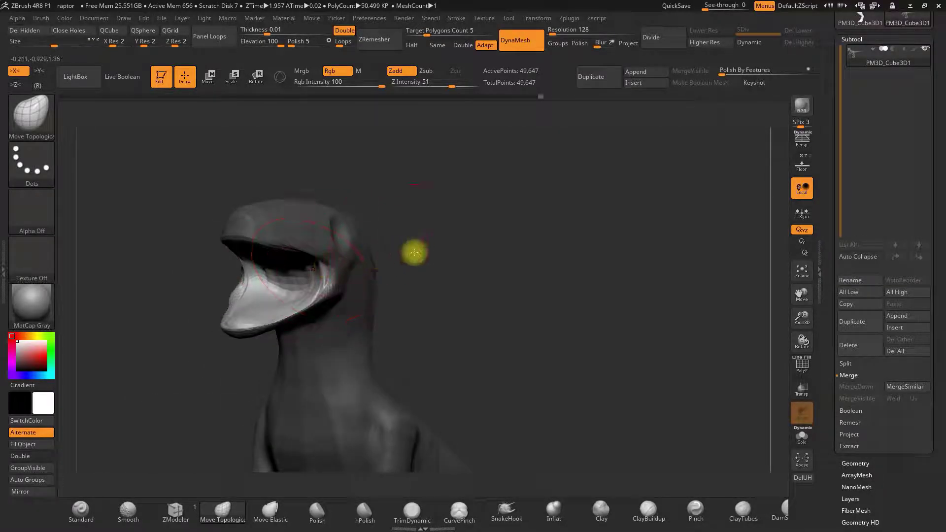
Step: Inspect the opened mouth from both sides and clear the mask from the model
left_click_drag(419, 251, 254, 275)
left_click_drag(453, 194, 546, 276)
left_click_drag(792, 318, 675, 298)
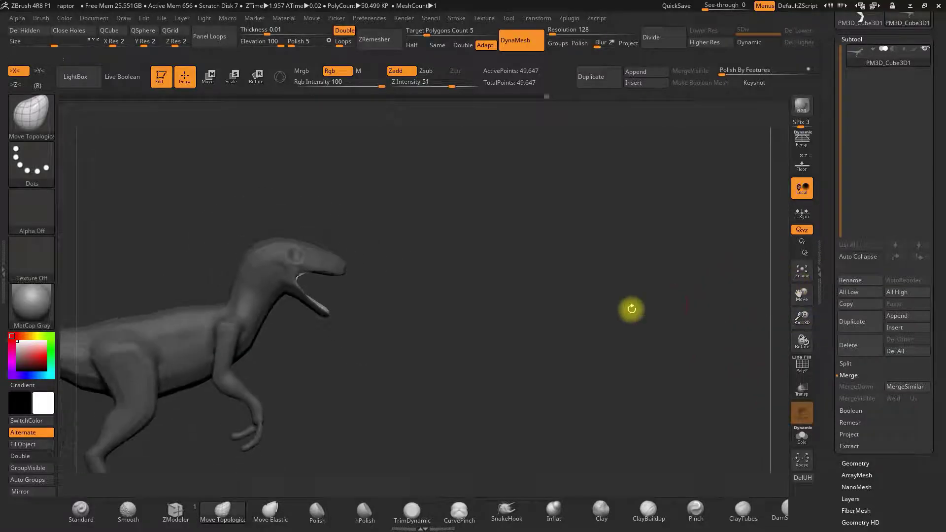
left_click_drag(482, 344, 612, 291, "alt")
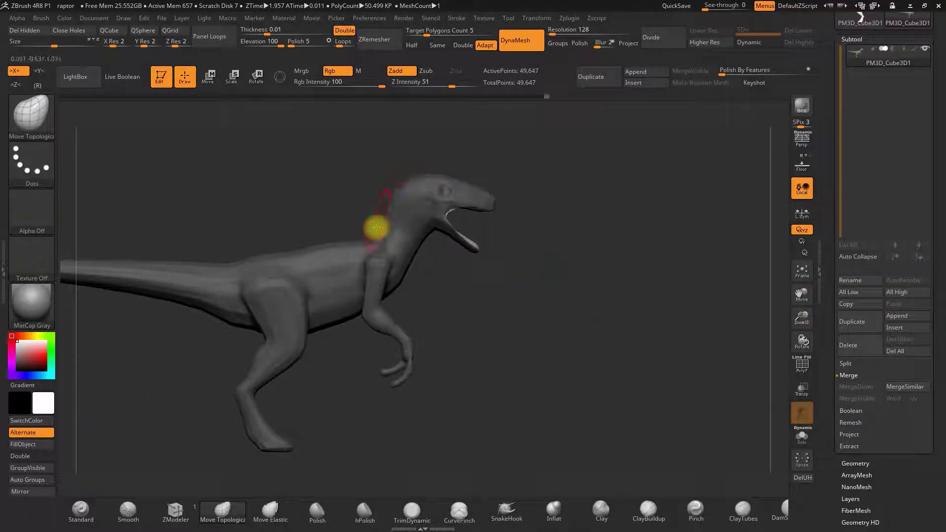
left_click_drag(501, 319, 422, 323)
left_click_drag(466, 291, 401, 325, "alt")
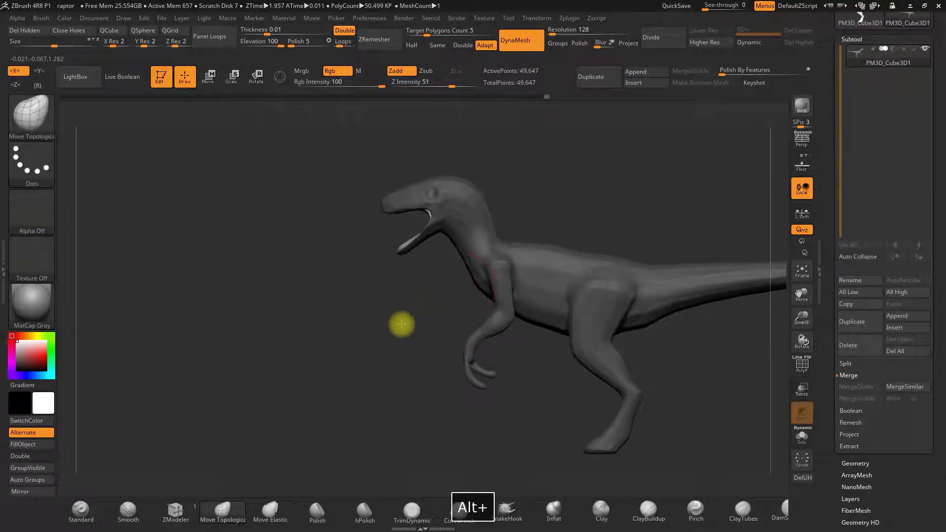
left_click_drag(796, 317, 754, 383)
left_click_drag(568, 182, 591, 243, "ctrl")
Step: Refine the jaw corner with Move Topological and remesh the raptor with DynaMesh
left_click_drag(535, 190, 445, 219)
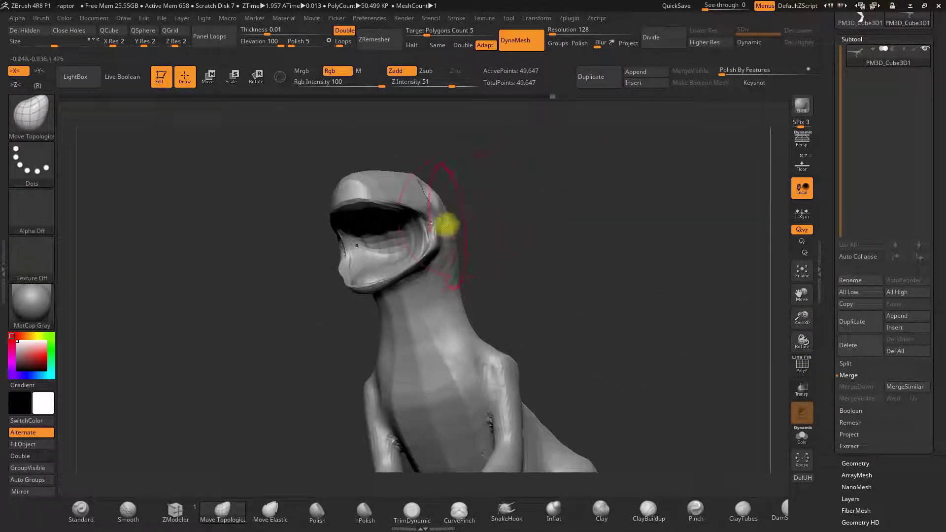
key("space")
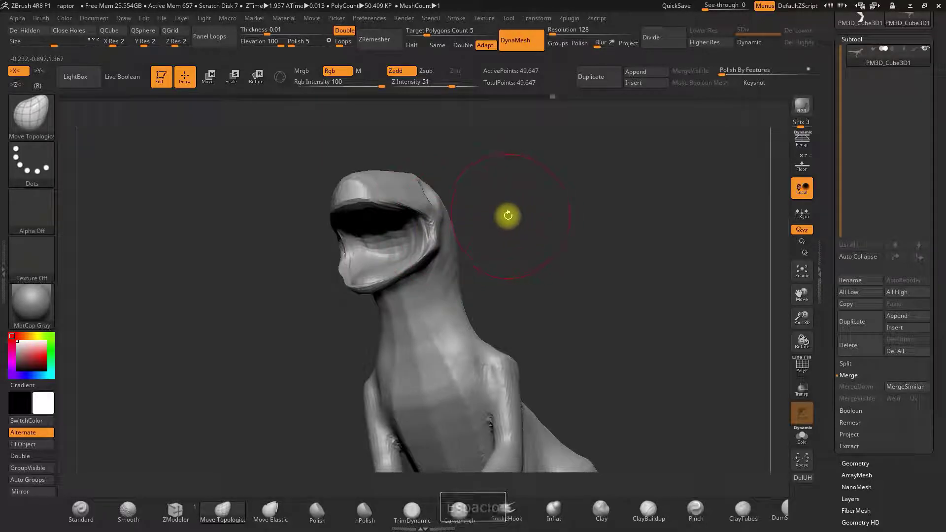
mouse_move(536, 228)
left_mouse_down("ctrl")
mouse_move(598, 201)
mouse_move(542, 264)
mouse_move(537, 248)
left_mouse_up("ctrl")
mouse_move(479, 243)
left_mouse_down()
mouse_move(563, 236)
mouse_move(568, 247)
left_mouse_up()
key("space")
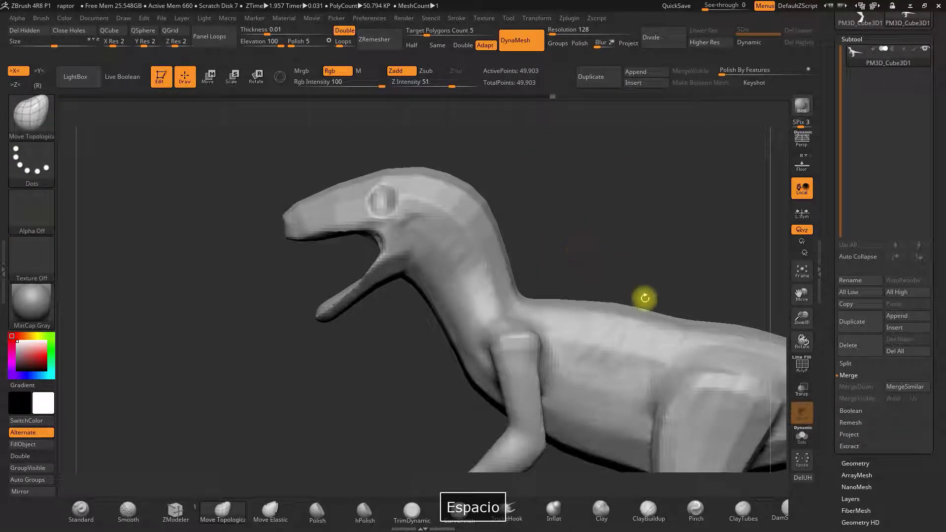
left_click_drag(804, 319, 732, 294)
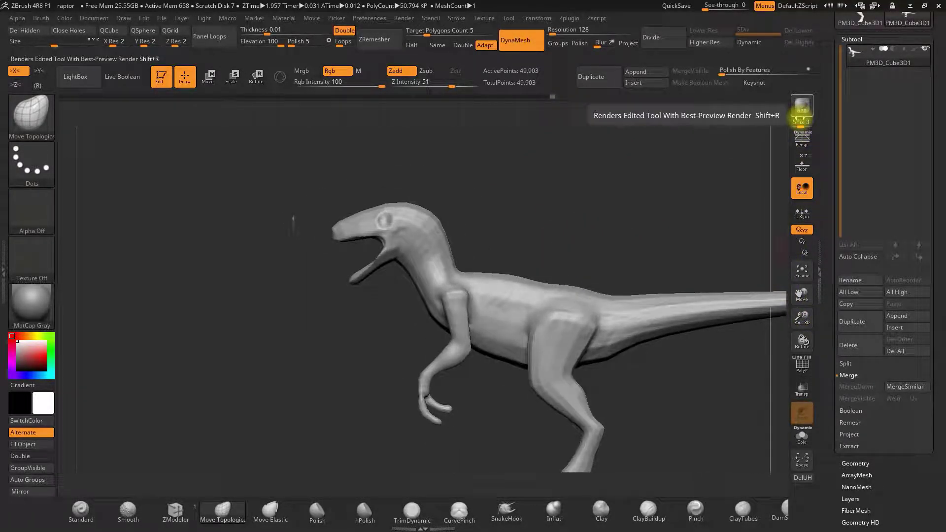
Step: Show the reference drawing and adjust the head and snout shape with Move Topological
left_click(801, 164)
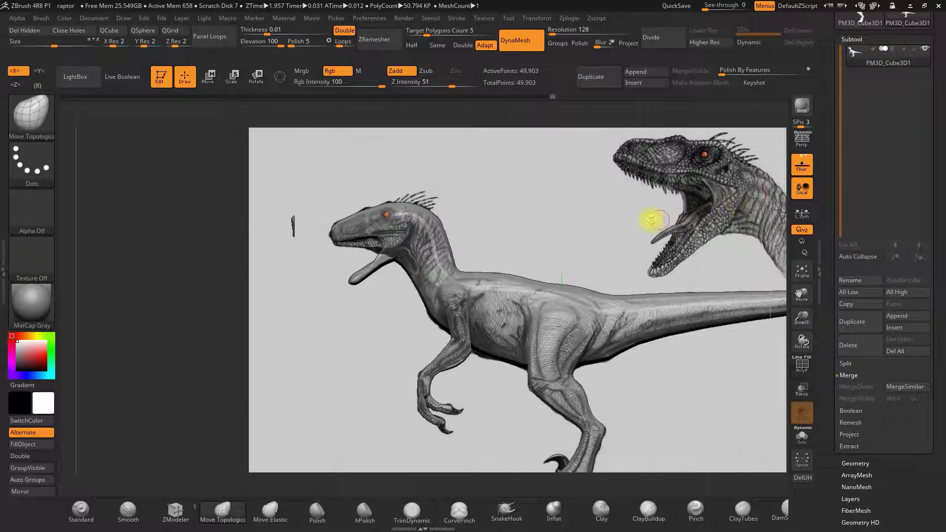
key("space")
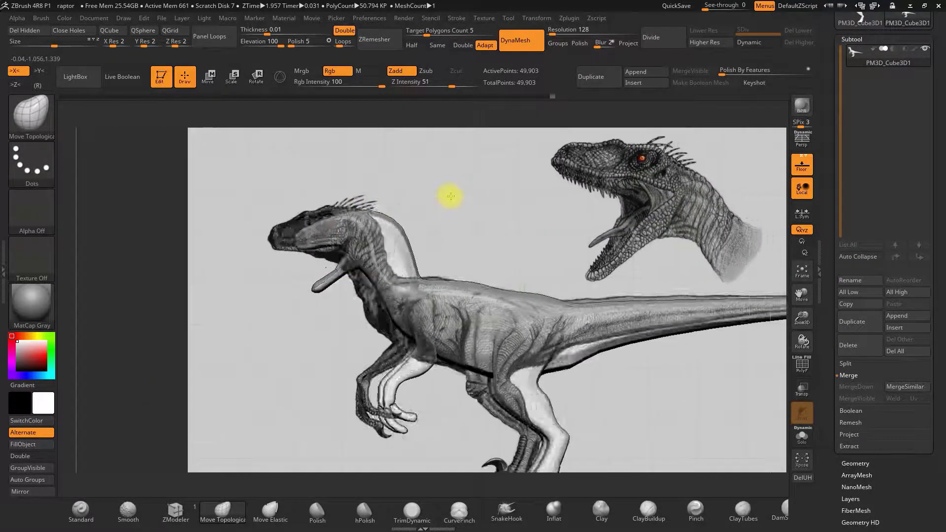
mouse_move(295, 278)
left_mouse_down()
mouse_move(363, 252)
mouse_move(369, 114)
mouse_move(380, 138)
left_mouse_up()
key("space")
left_click(364, 250)
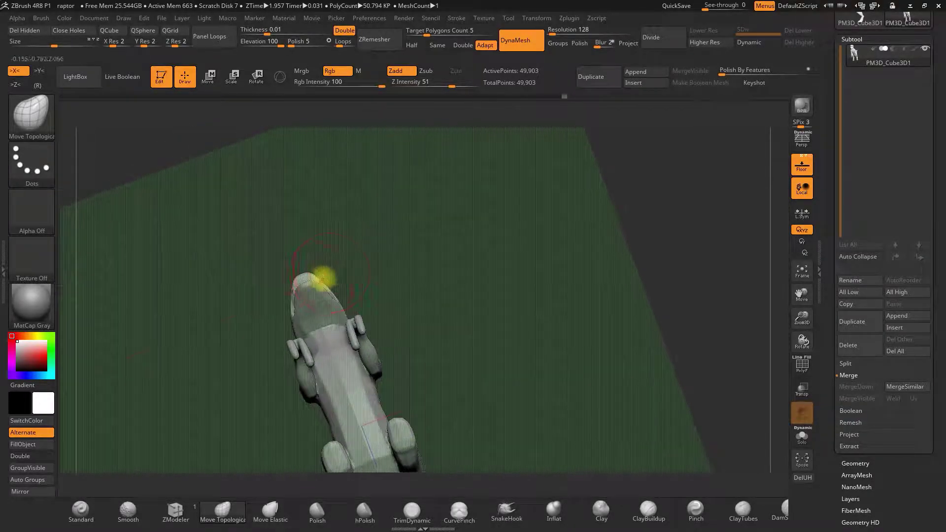
left_click_drag(308, 286, 375, 253)
key("space")
key("space")
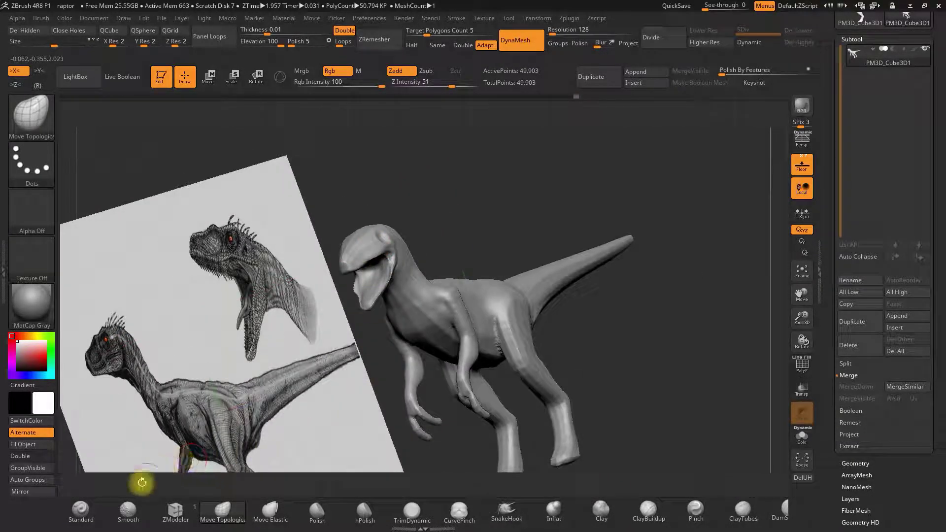
Step: Sculpt the snout relief in front of the eyes with the Standard brush
left_click(81, 510)
key("space")
mouse_move(394, 190)
left_mouse_down()
mouse_move(369, 239)
mouse_move(376, 249)
left_mouse_up()
mouse_move(358, 247)
right_mouse_down()
mouse_move(443, 202)
mouse_move(373, 243)
right_mouse_up()
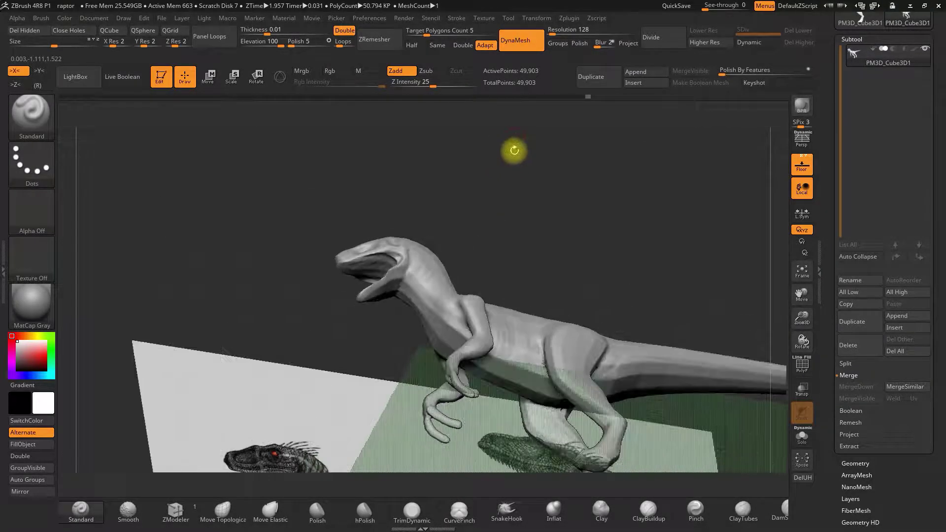
Step: Flatten the planes of the snout and lower jaw with the TrimDynamic brush
left_click(408, 515)
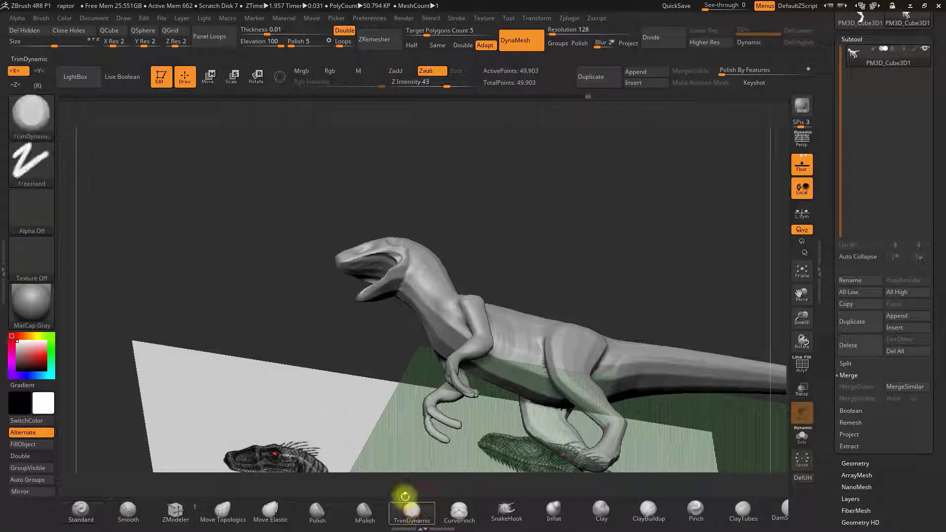
key("space")
mouse_move(374, 213)
left_mouse_down()
mouse_move(347, 261)
mouse_move(386, 216)
left_mouse_up()
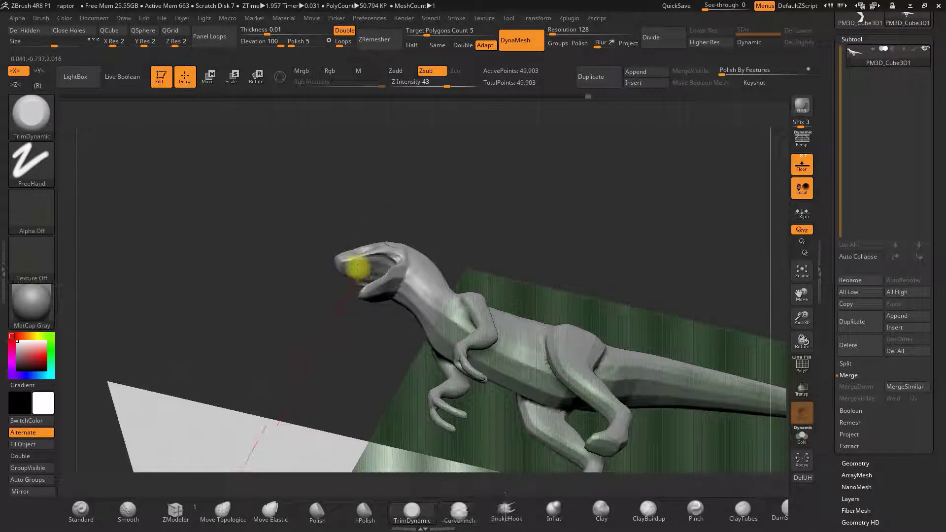
left_click_drag(416, 182, 394, 268)
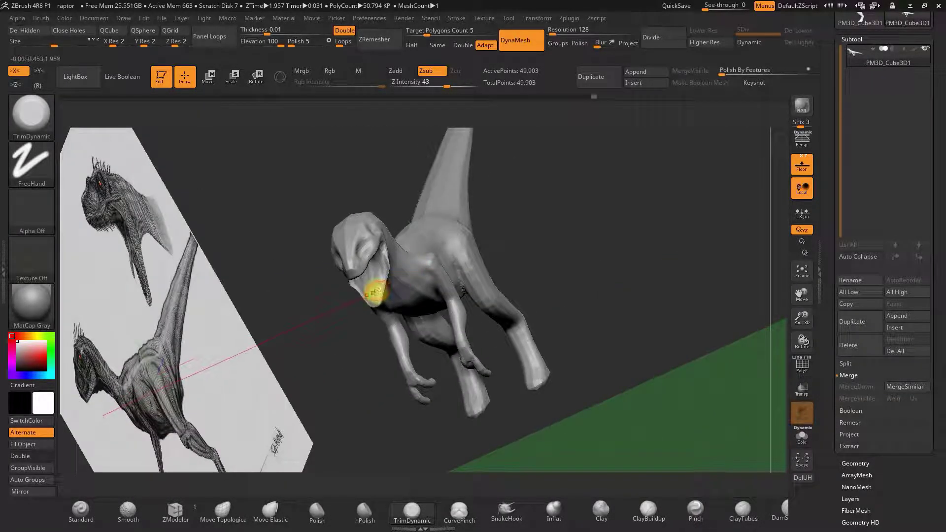
left_click_drag(493, 230, 413, 177)
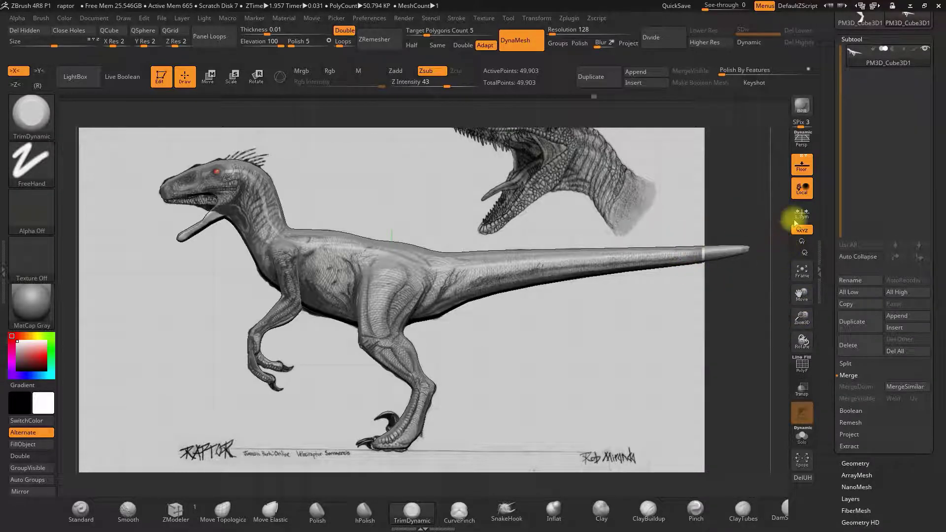
Step: Hide the reference drawing and adjust the body and limb shapes from several angles with Move Topological
left_click(800, 170)
mouse_move(531, 353)
left_mouse_down()
mouse_move(593, 374)
mouse_move(532, 383)
mouse_move(458, 432)
left_mouse_up()
left_click(232, 507)
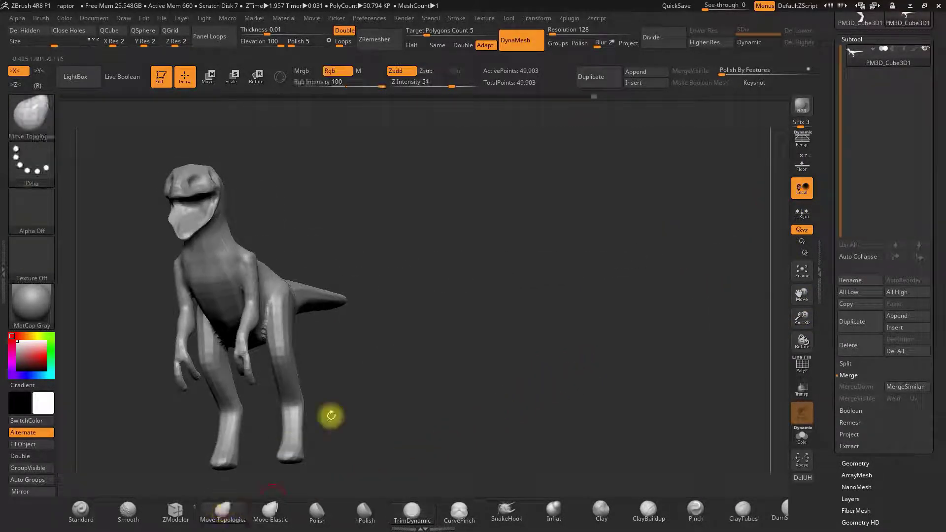
key("space")
left_click_drag(428, 337, 431, 315)
key("space")
left_click_drag(381, 354, 353, 379, "alt")
mouse_move(518, 321)
left_mouse_down("alt")
mouse_move(517, 336)
mouse_move(536, 317)
left_mouse_up("alt")
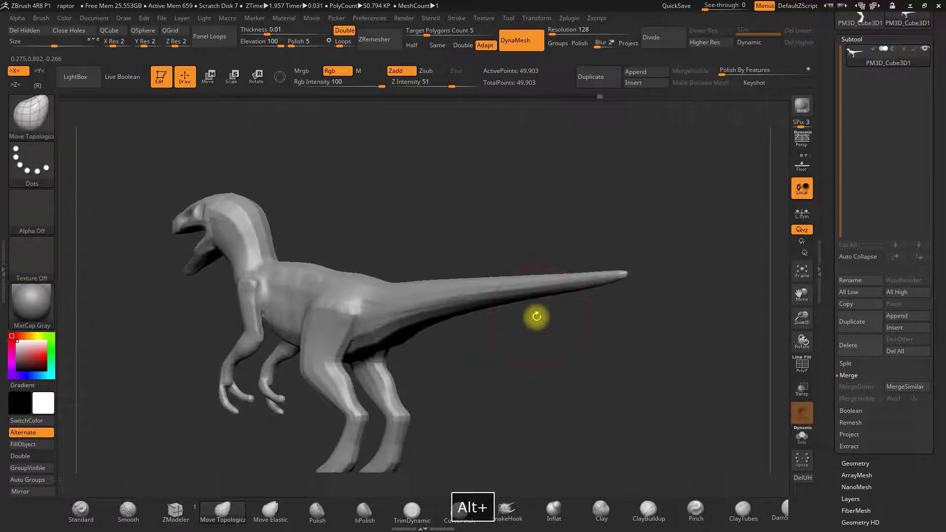
key("space")
left_click_drag(497, 389, 542, 359, "alt")
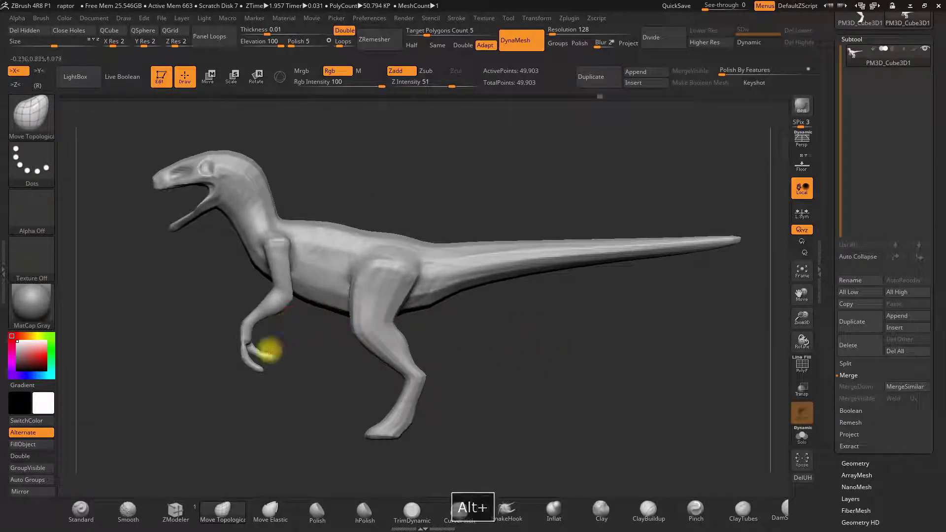
Step: Thicken the hands and fingers with the Inflat brush
left_click_drag(312, 355, 507, 330)
left_click_drag(801, 319, 784, 389)
left_click_drag(619, 362, 615, 341, "alt")
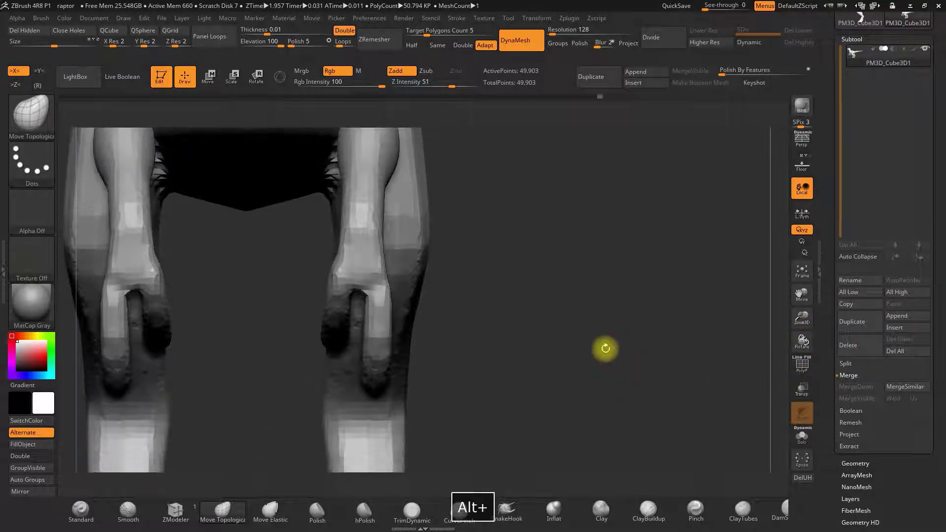
left_click(554, 509)
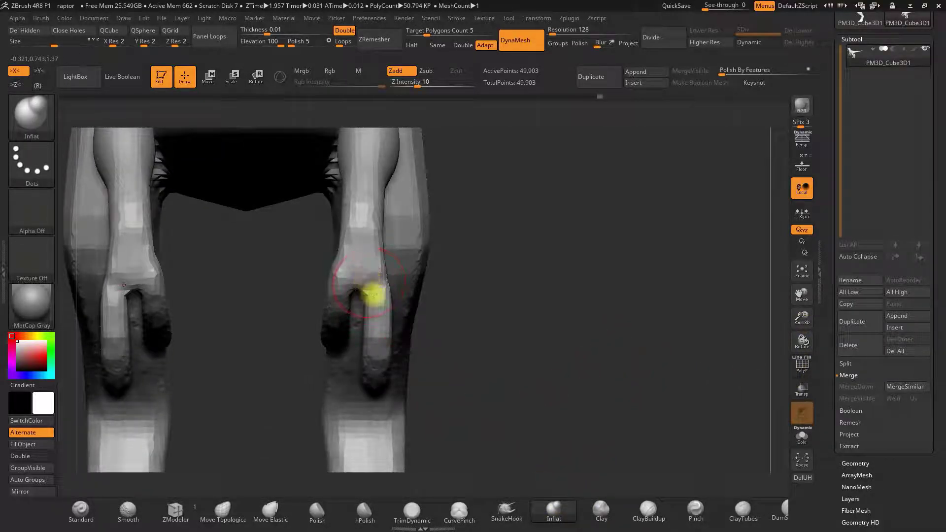
left_click_drag(475, 321, 423, 321)
left_click_drag(328, 412, 346, 428)
mouse_move(248, 436)
left_mouse_down()
mouse_move(401, 327)
mouse_move(396, 280)
mouse_move(435, 221)
mouse_move(399, 234)
mouse_move(562, 324)
mouse_move(542, 262)
mouse_move(550, 266)
left_mouse_up()
Step: Build up the forearm volume from several angles with the Inflat brush
key("space")
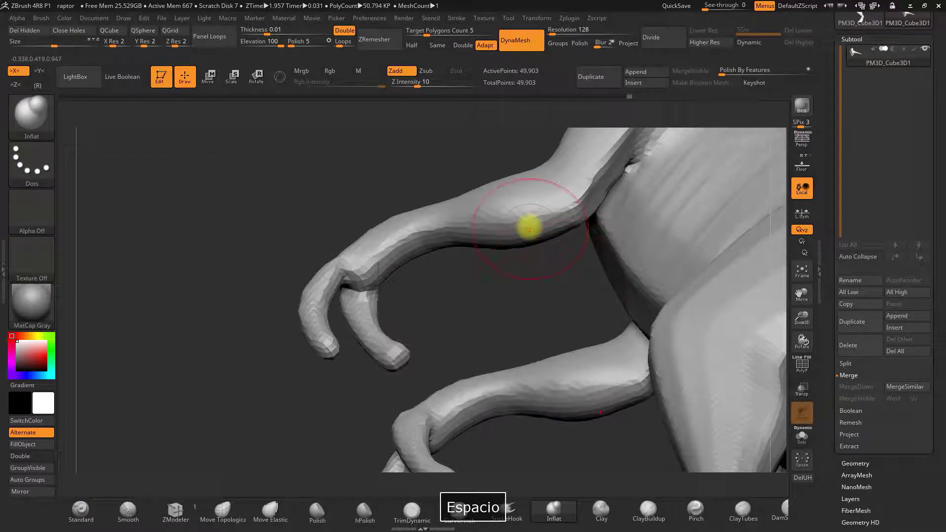
left_click_drag(539, 235, 535, 221)
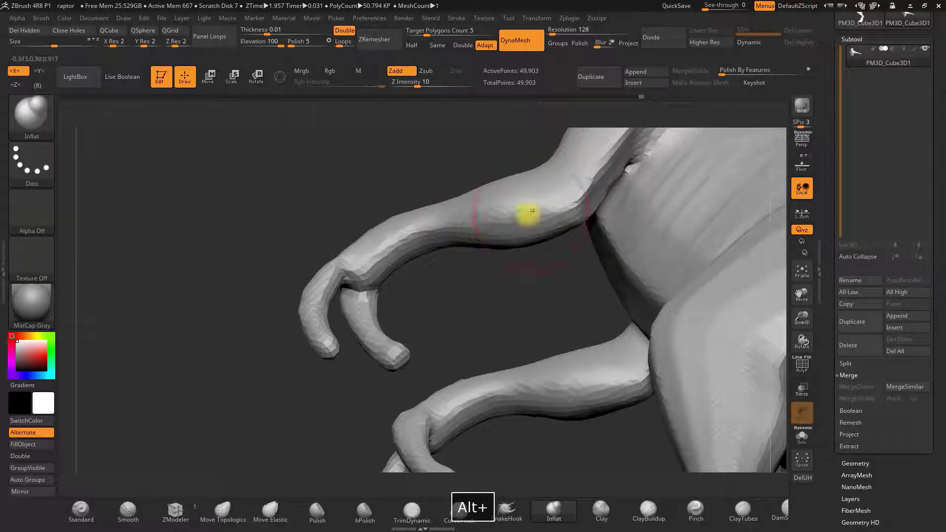
right_click_drag(544, 221, 490, 194)
right_click_drag(472, 240, 470, 160)
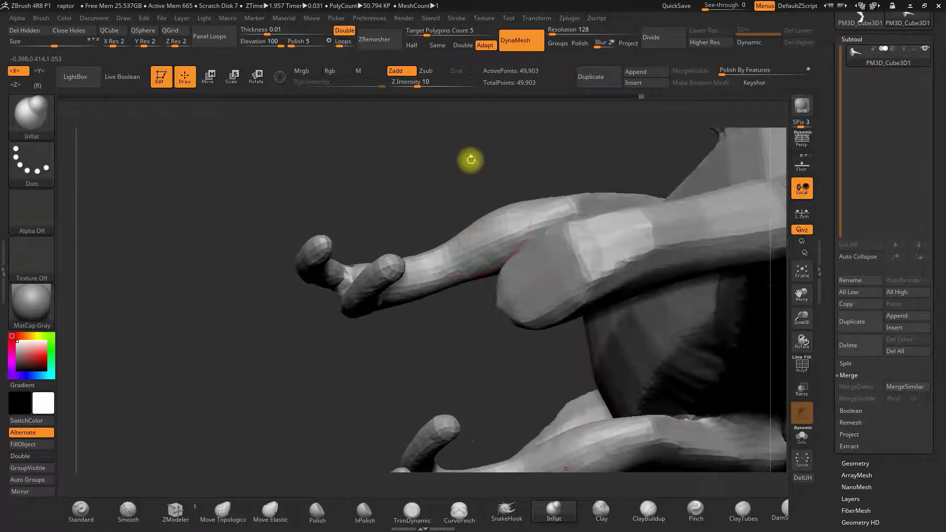
right_click_drag(453, 202, 500, 250)
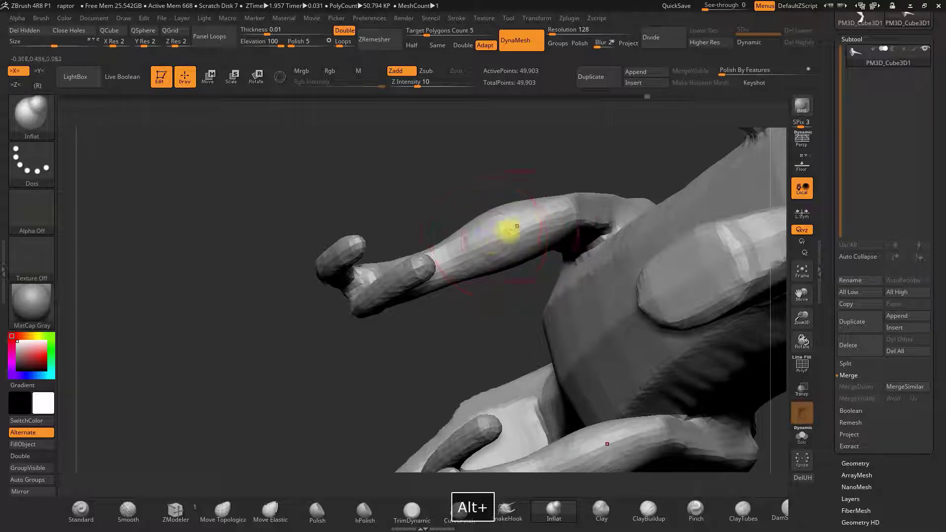
right_click_drag(511, 202, 478, 218)
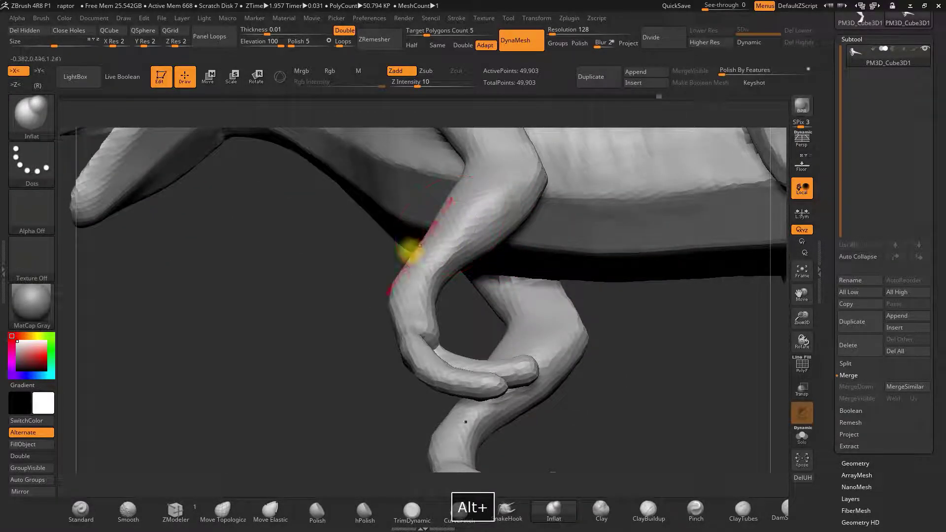
right_click_drag(409, 251, 467, 312)
Step: Carve creases behind the jaw and along the side of the neck with the DamStandard brush
left_click_drag(802, 320, 732, 306)
right_click_drag(572, 344, 621, 348)
left_click_drag(799, 322, 769, 419)
right_click_drag(687, 389, 704, 367)
left_click_drag(805, 326, 718, 294)
right_click_drag(584, 318, 477, 436, "alt")
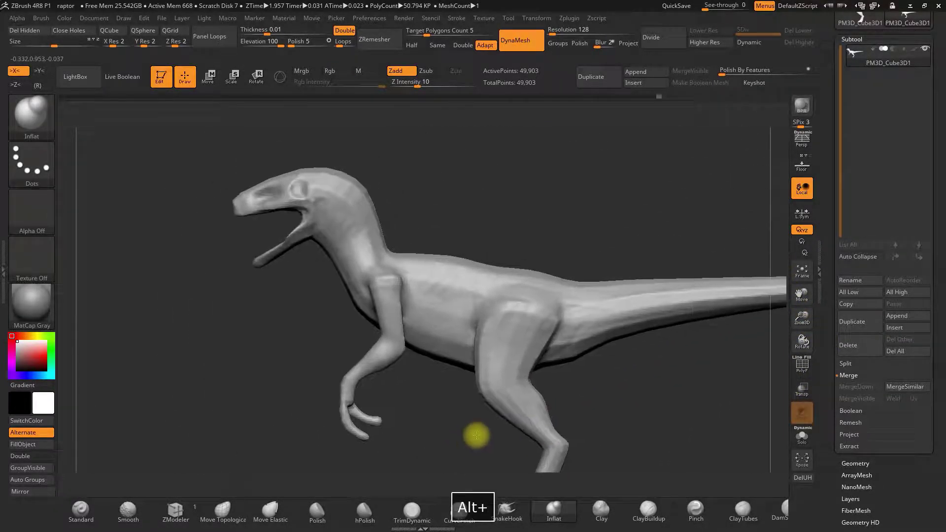
right_click_drag(665, 179, 665, 191, "alt")
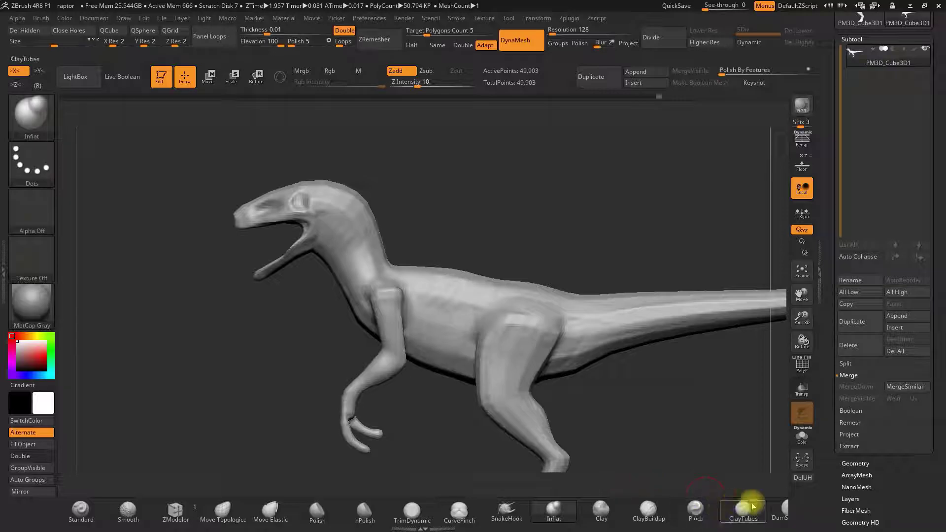
left_click(777, 510)
key("space")
left_click_drag(506, 182, 499, 182)
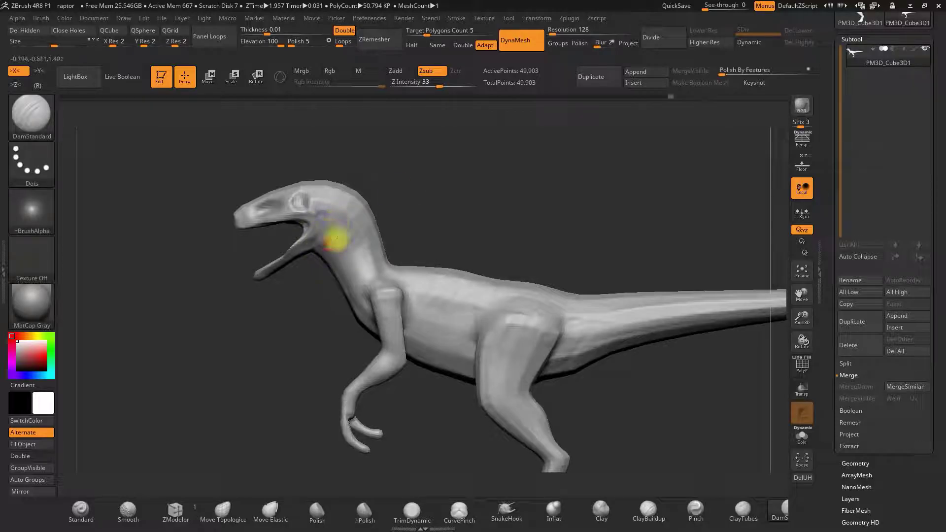
left_click_drag(378, 199, 414, 163)
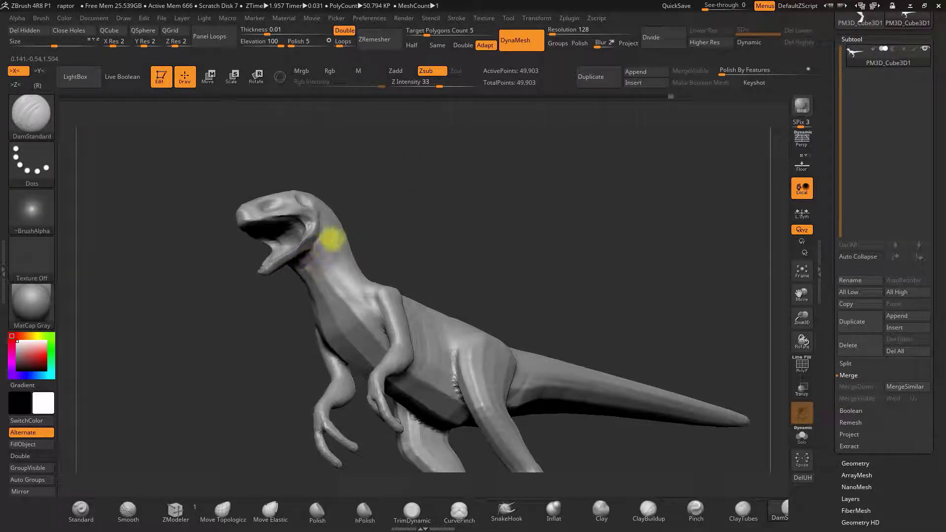
left_click_drag(361, 229, 303, 275)
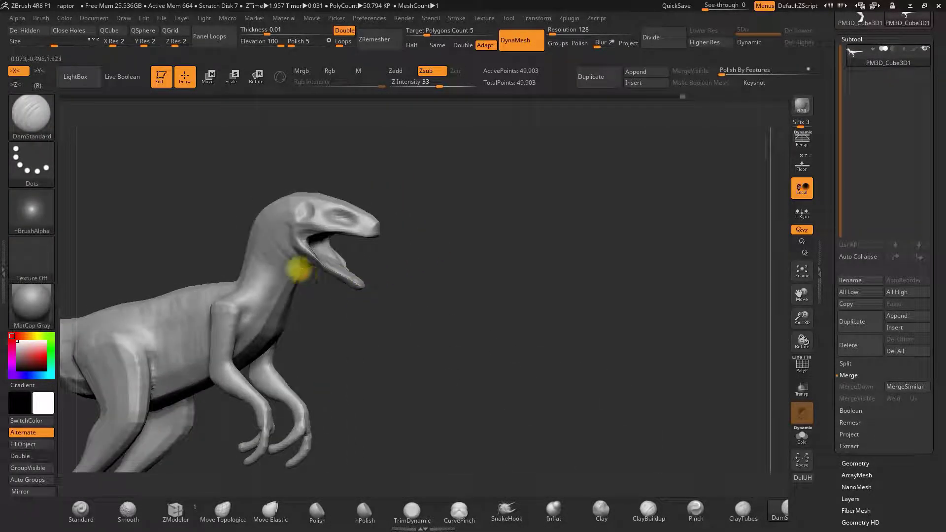
Step: Continue the DamStandard creases around the throat and neck on the opposite side
mouse_move(337, 335)
left_mouse_down()
mouse_move(341, 297)
mouse_move(356, 334)
mouse_move(323, 333)
left_mouse_up()
left_click_drag(324, 300, 382, 335)
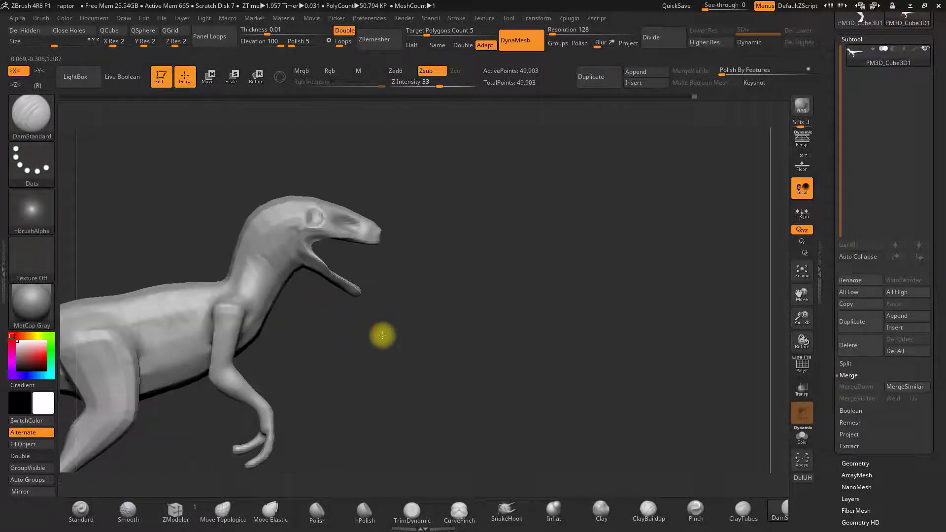
left_click_drag(325, 354, 391, 466)
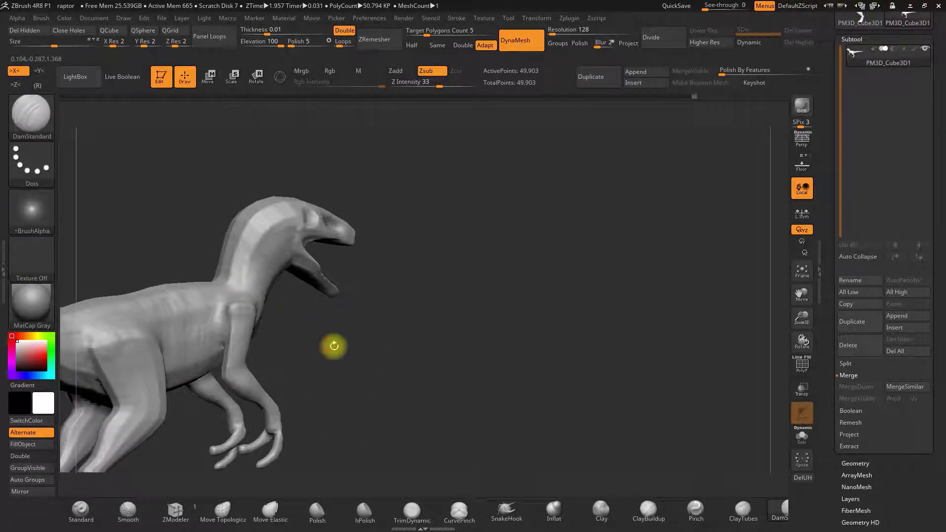
left_click_drag(334, 344, 316, 487)
Step: Try to reshape the throat with Move Topological and undo the last change
left_click(237, 514)
left_click_drag(317, 341, 298, 320)
key("ctrl+z")
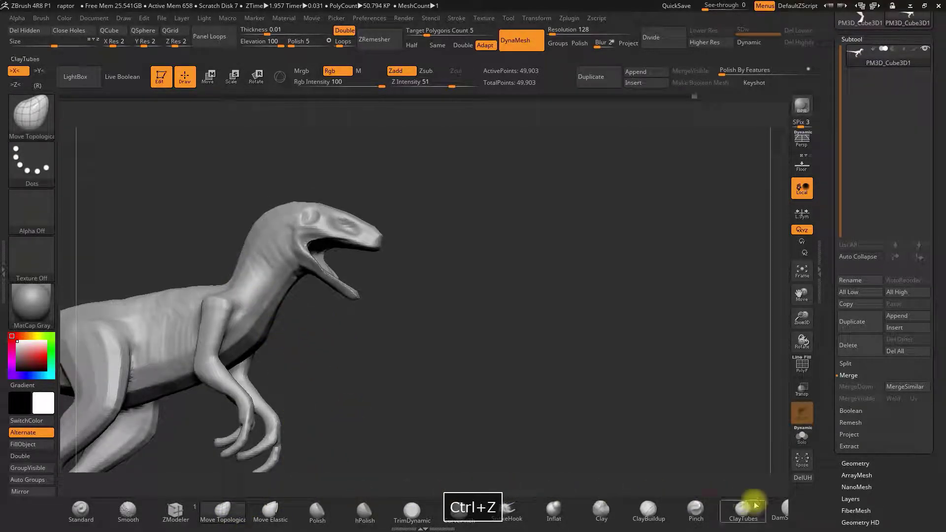
Step: Carve further creases along the side and base of the neck with the DamStandard brush
left_click(779, 511)
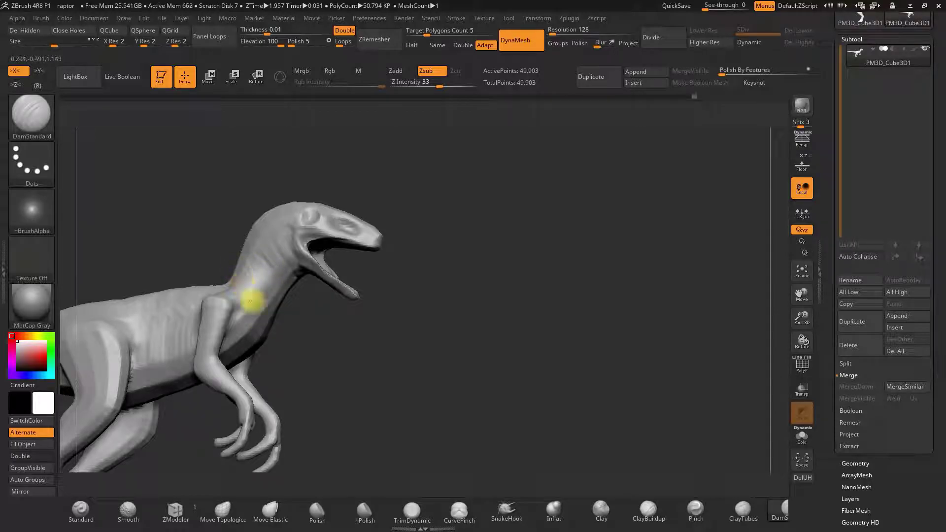
right_click_drag(243, 282, 267, 313)
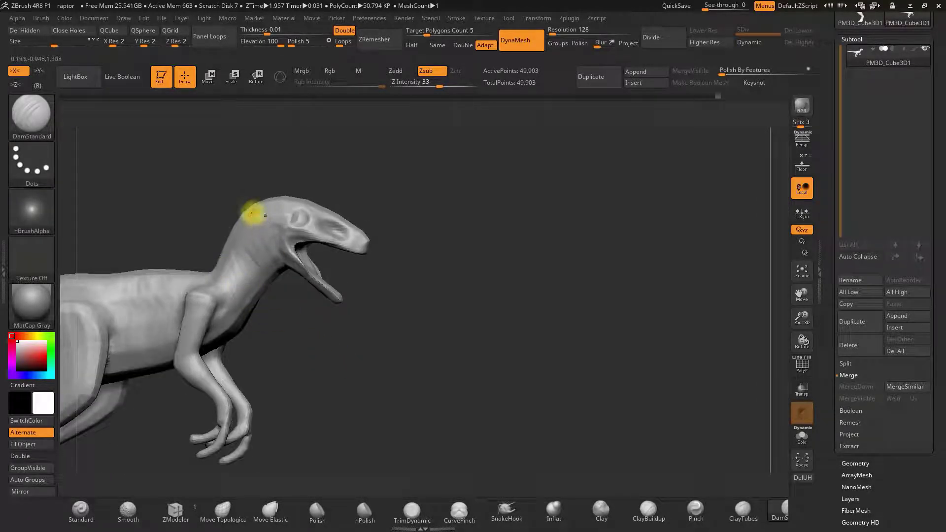
right_click_drag(253, 213, 380, 180)
Step: Adjust the shape of the head and neck from both sides with the Move Topological brush
left_click(224, 512)
key("space")
left_click(402, 279)
mouse_move(663, 234)
right_mouse_down()
mouse_move(568, 262)
mouse_move(278, 279)
mouse_move(389, 226)
mouse_move(274, 302)
mouse_move(325, 248)
mouse_move(397, 226)
right_mouse_up()
Step: Build up a small bump behind the eye with a resized ClayBuildup brush and undo the last stroke
key("space")
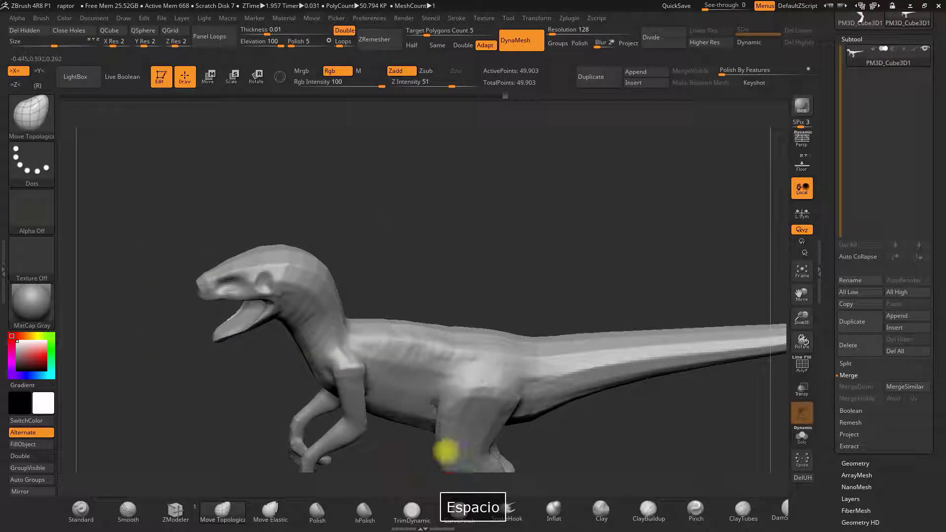
left_click(648, 510)
right_click_drag(517, 158, 498, 262)
left_click_drag(234, 364, 253, 361, "alt")
right_click_drag(317, 202, 316, 197)
key("space")
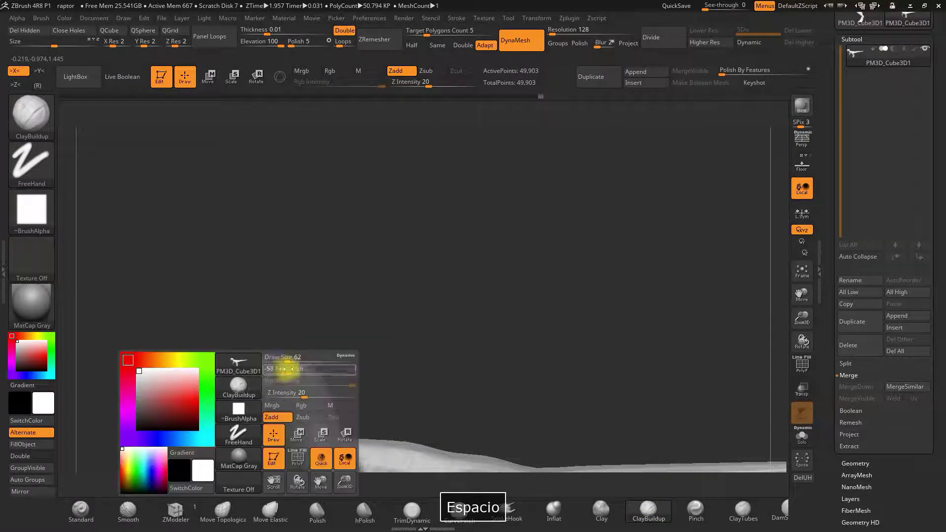
left_click_drag(285, 360, 280, 359)
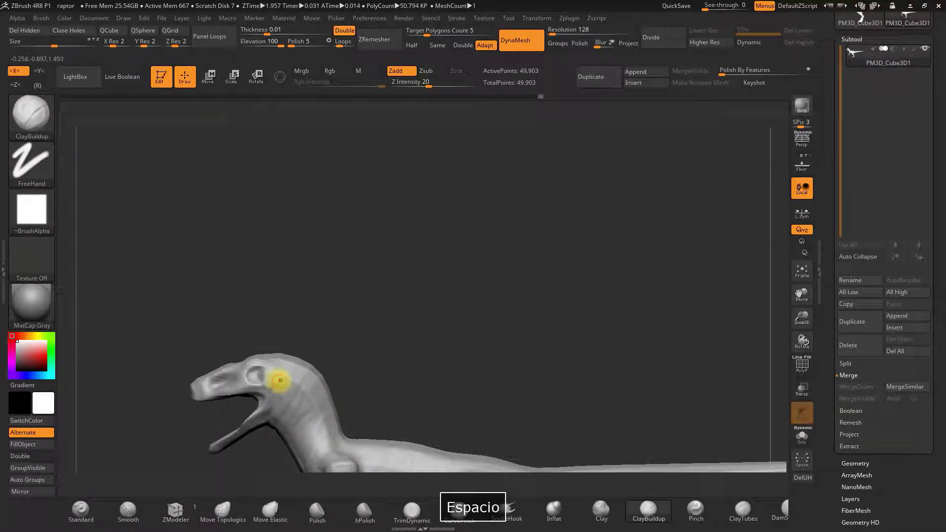
key("ctrl+z")
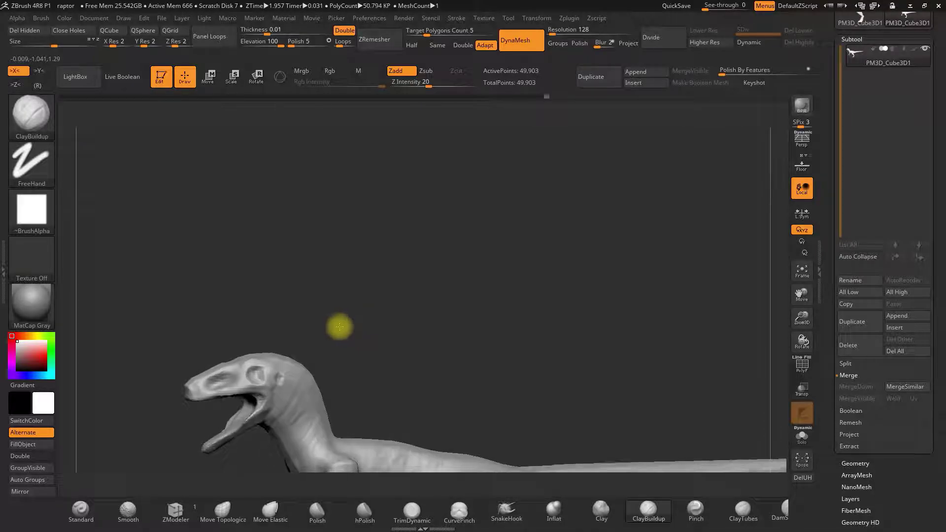
Step: Turn on the floor grid to show the reference drawing behind the raptor's head in side view
left_click_drag(586, 271, 562, 190, "alt")
left_click(800, 142)
left_click_drag(530, 247, 737, 166)
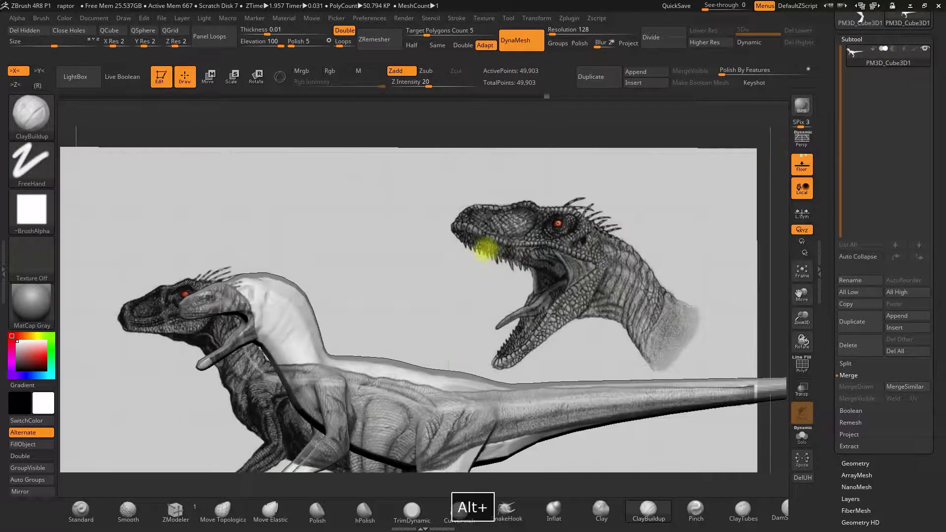
mouse_move(809, 320)
left_mouse_down()
mouse_move(802, 339)
mouse_move(803, 330)
left_mouse_up()
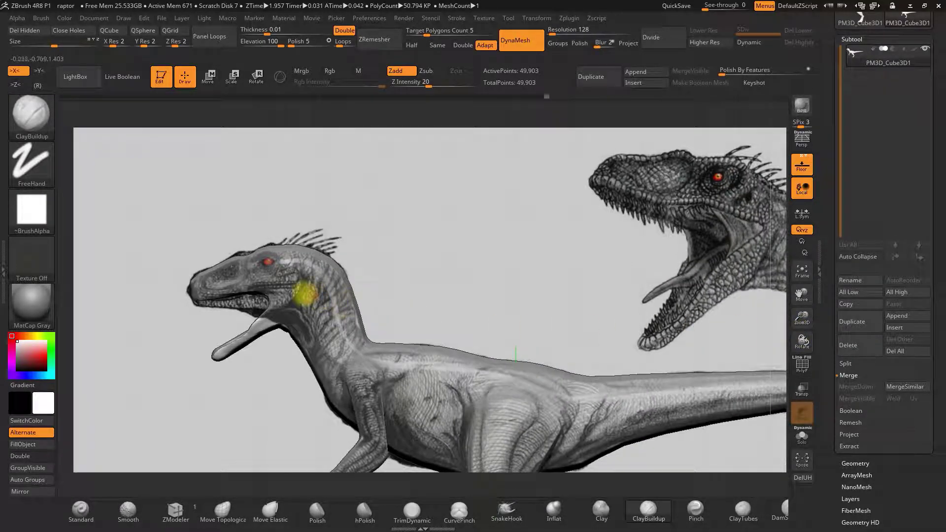
Step: Reshape the lower jaw with the Move Topological brush after undoing a Move Elastic attempt
left_click(268, 512)
key("space")
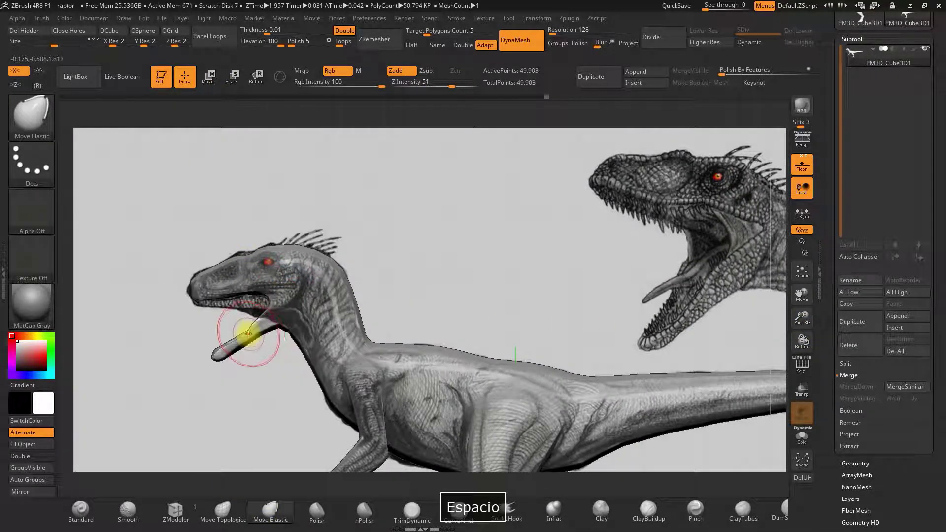
left_click(222, 511)
key("ctrl+z")
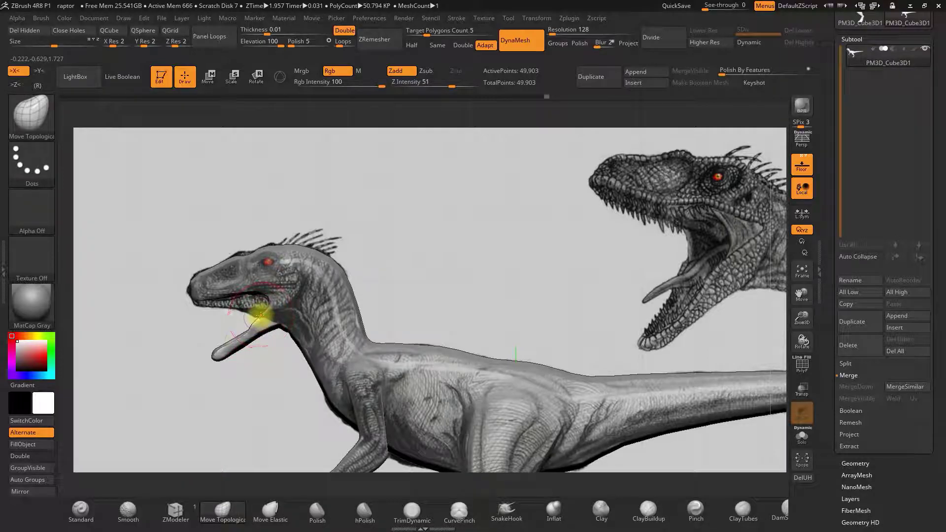
mouse_move(195, 344)
left_mouse_down()
mouse_move(261, 351)
mouse_move(211, 343)
left_mouse_up()
key("space")
mouse_move(306, 359)
left_mouse_down()
mouse_move(227, 362)
mouse_move(236, 365)
left_mouse_up()
Step: Thicken the lower jaw from the side, underside and front with the Inflat brush
left_click(554, 513)
left_click_drag(208, 348, 229, 342)
mouse_move(226, 384)
left_mouse_down()
mouse_move(222, 364)
mouse_move(259, 349)
left_mouse_up()
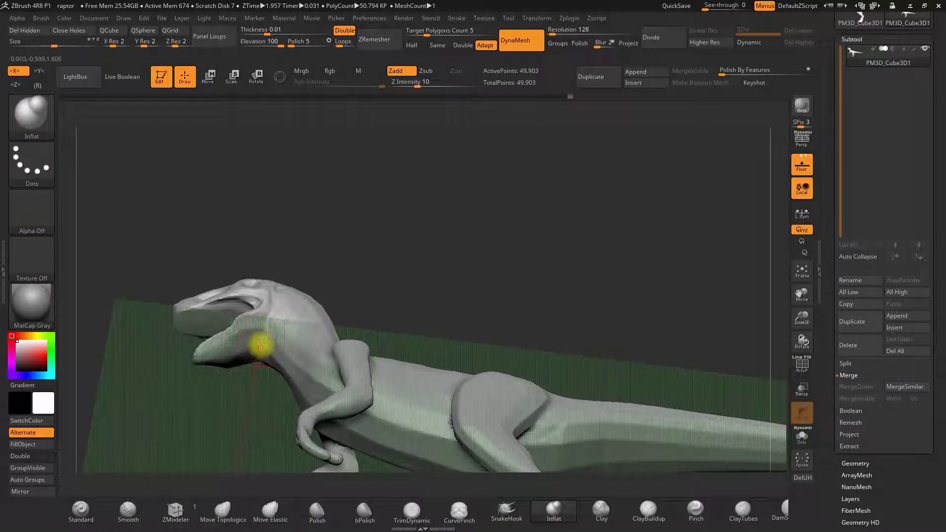
mouse_move(353, 243)
left_mouse_down("shift")
mouse_move(391, 259)
mouse_move(412, 252)
mouse_move(441, 270)
left_mouse_up("shift")
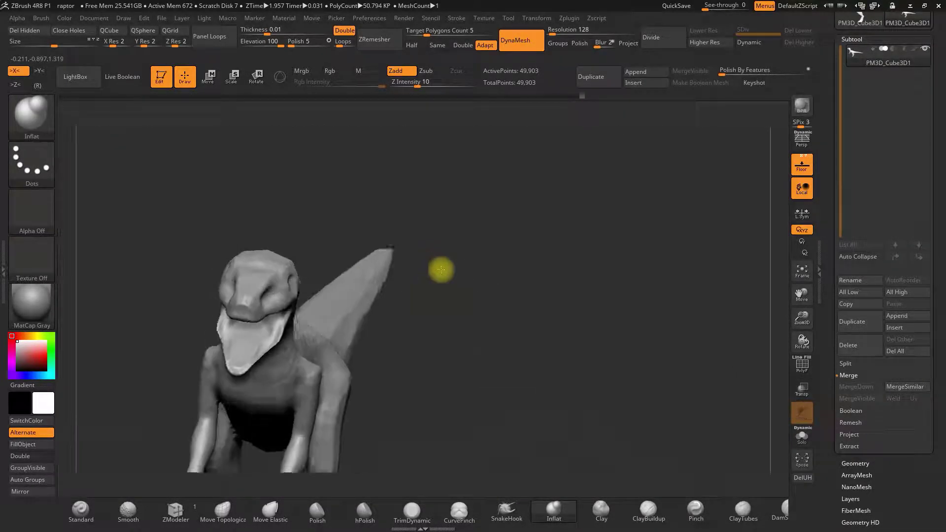
key("space")
left_click_drag(476, 299, 471, 300)
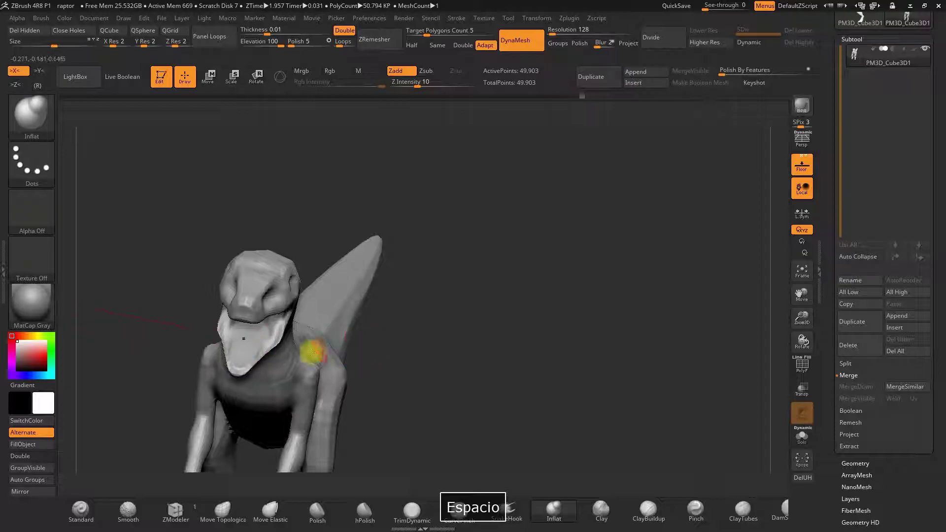
Step: Switch the MaskPen stroke from Lasso to Dots and mask the inner surface of the lower jaw
key("ctrl")
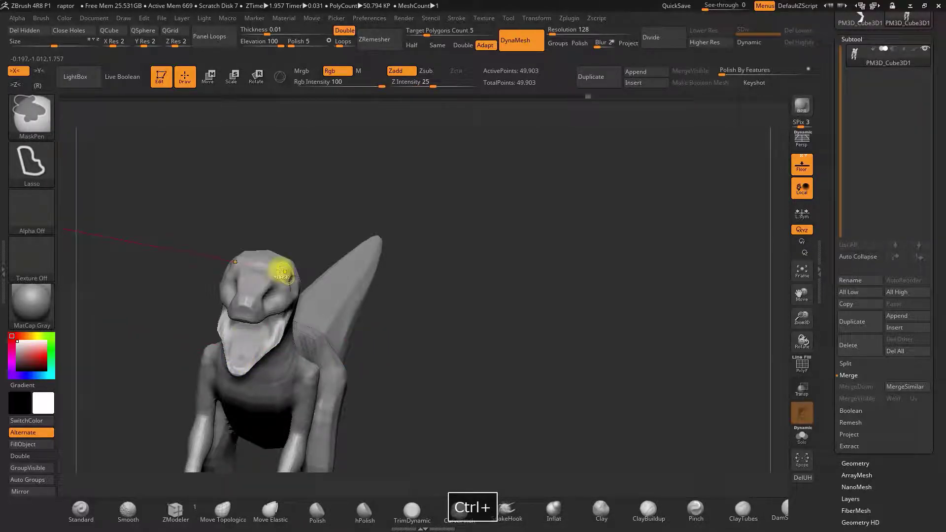
key("ctrl+z")
left_click(31, 162)
left_click(84, 164)
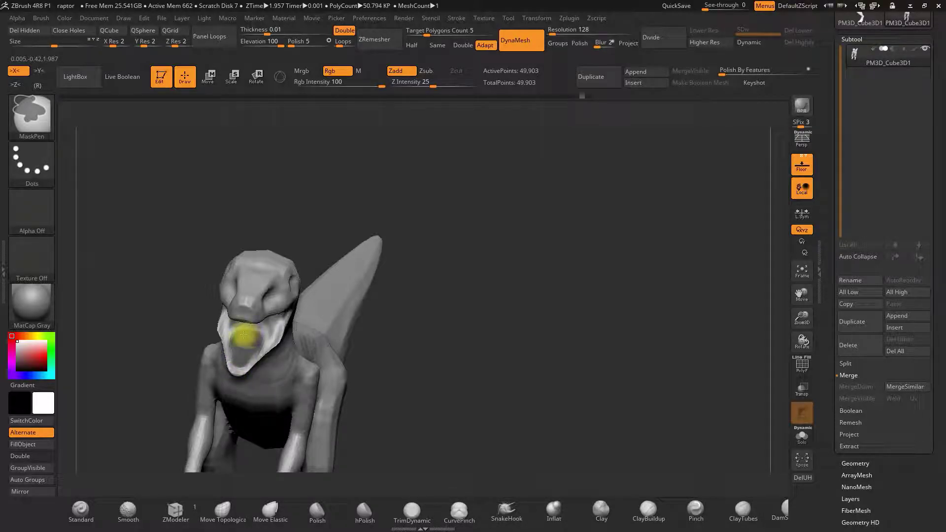
left_click_drag(425, 308, 412, 293)
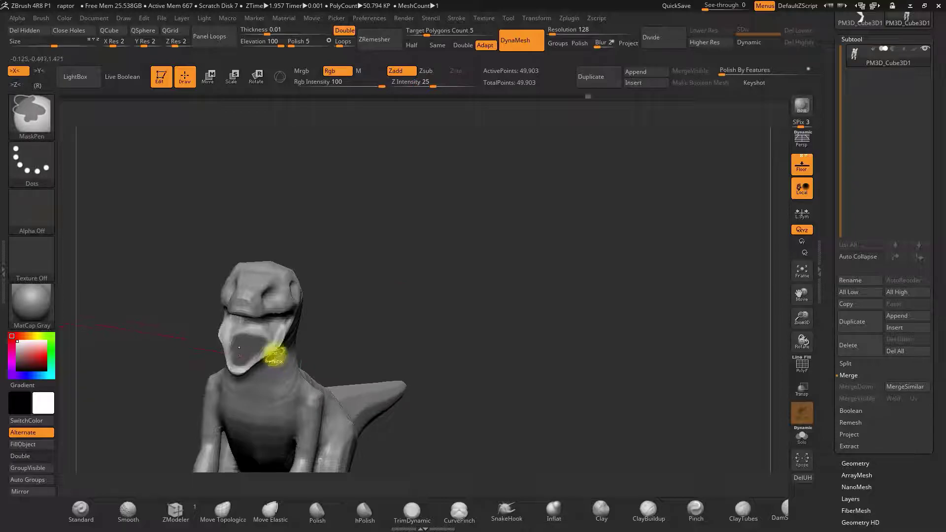
left_click_drag(253, 335, 245, 336, "ctrl")
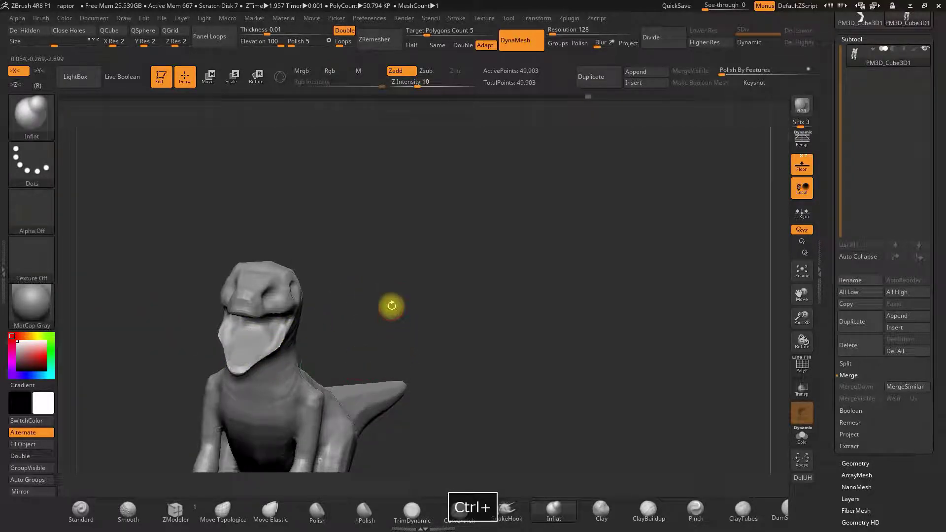
key("ctrl+z")
left_click_drag(382, 296, 380, 351)
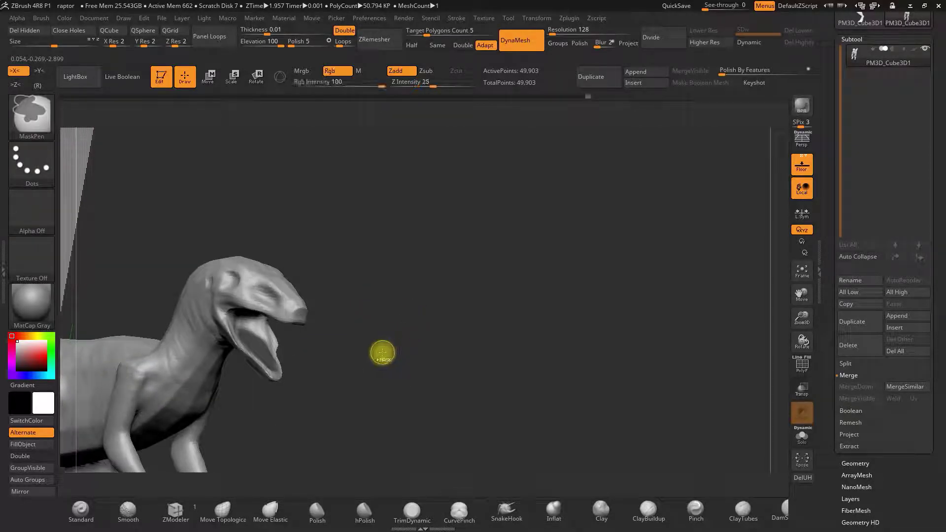
left_click(382, 353, "ctrl")
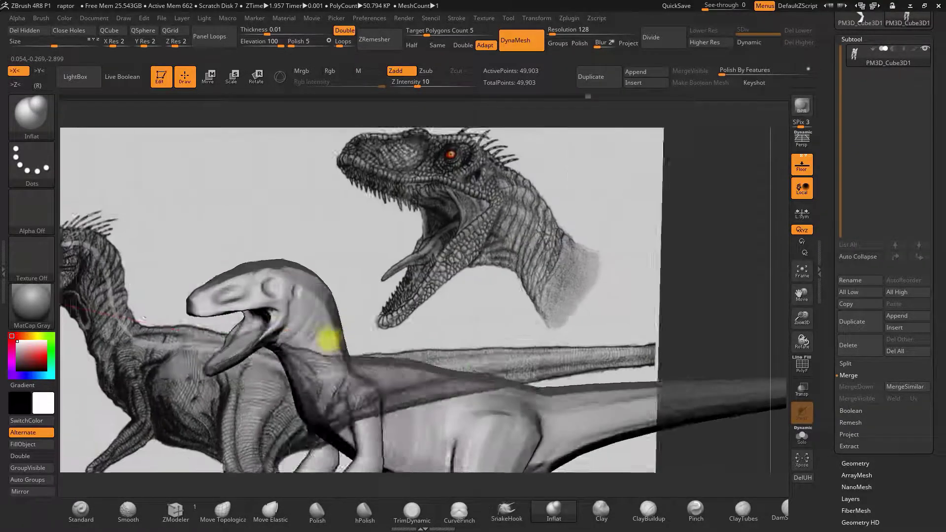
Step: Reshape the open lower jaw from several angles with a resized Move Topological brush
key("space")
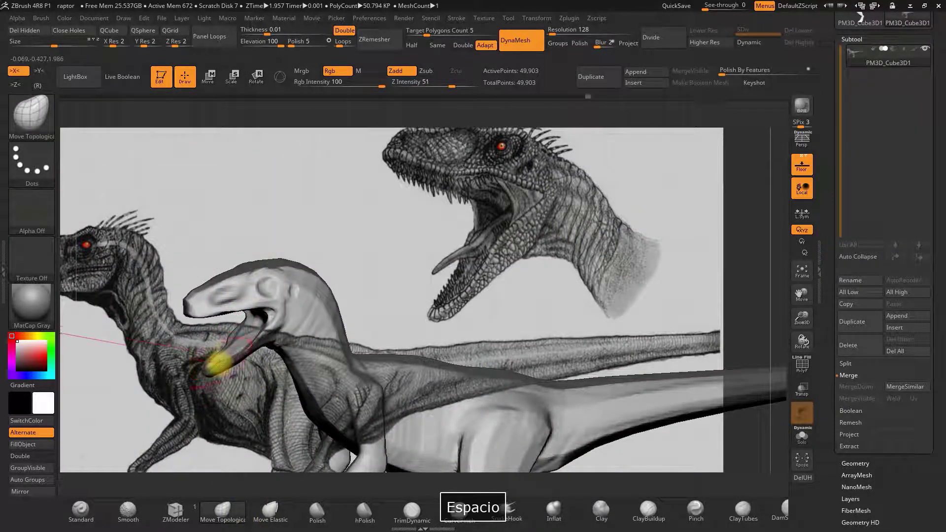
left_click_drag(386, 207, 360, 149)
key("space")
left_click(342, 285)
mouse_move(356, 271)
left_mouse_down()
mouse_move(428, 262)
mouse_move(437, 269)
left_mouse_up()
left_click_drag(379, 278, 188, 489)
Step: Sculpt volume around the mouth opening with the Standard brush at an adjusted size
left_click(81, 511)
key("space")
mouse_move(268, 338)
left_mouse_down()
mouse_move(249, 353)
mouse_move(330, 259)
mouse_move(257, 363)
mouse_move(280, 368)
mouse_move(268, 359)
mouse_move(372, 319)
left_mouse_up()
Step: Refine the corner of the mouth with the Move Topological brush and remesh the raptor with DynaMesh
left_click(222, 511)
key("space")
key("space")
right_click_drag(372, 319, 399, 316)
key("space")
mouse_move(277, 382)
right_mouse_down()
mouse_move(278, 358)
mouse_move(270, 370)
right_mouse_up()
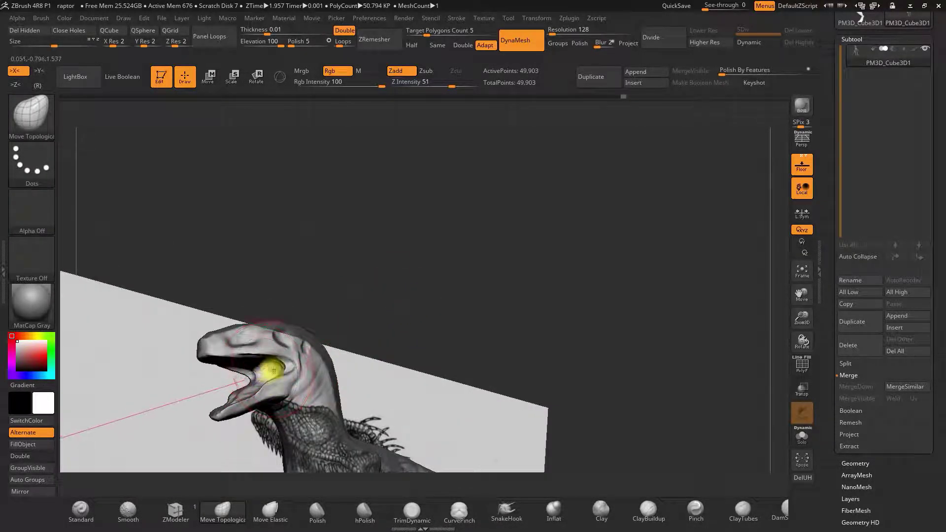
left_click_drag(270, 370, 276, 364)
left_click_drag(433, 289, 495, 266, "ctrl")
mouse_move(502, 264)
right_mouse_down()
mouse_move(482, 276)
mouse_move(519, 277)
mouse_move(533, 299)
right_mouse_up()
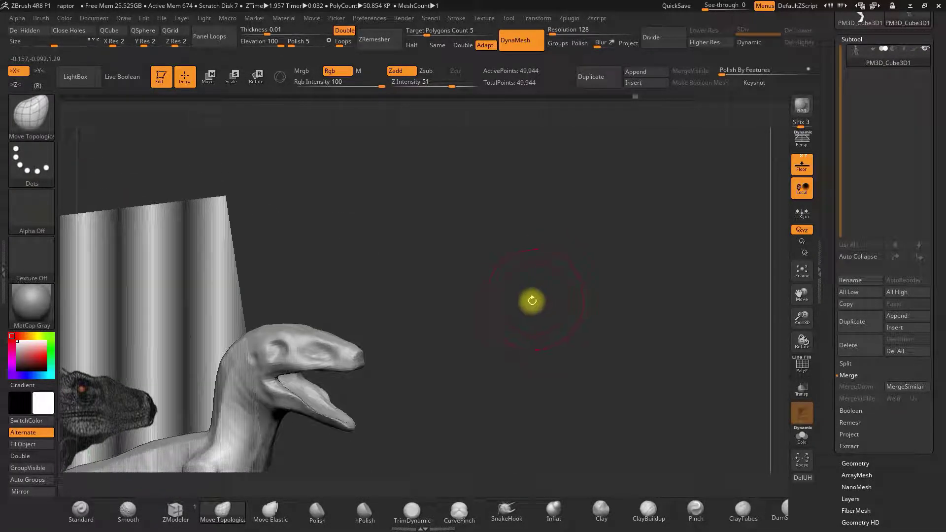
Step: Raise a rim along the lower jaw's edge with a resized Inflat brush and remesh with DynaMesh
left_click_drag(801, 318, 766, 354)
mouse_move(645, 433)
left_mouse_down("alt")
mouse_move(603, 286)
mouse_move(584, 288)
left_mouse_up("alt")
key("space")
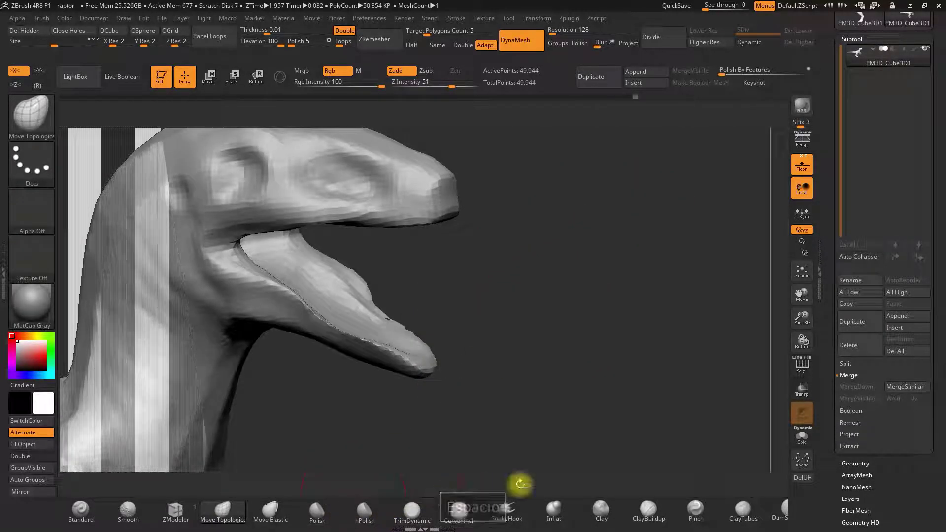
left_click(553, 510)
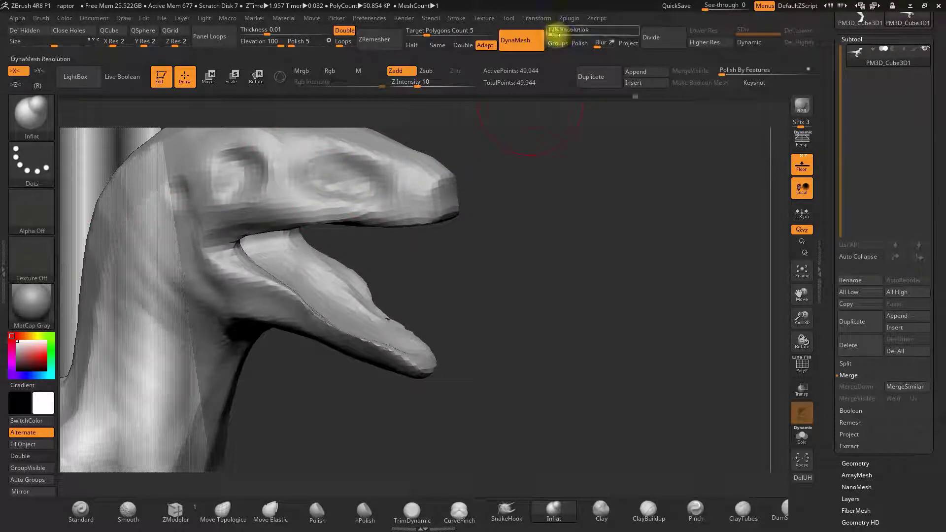
key("space")
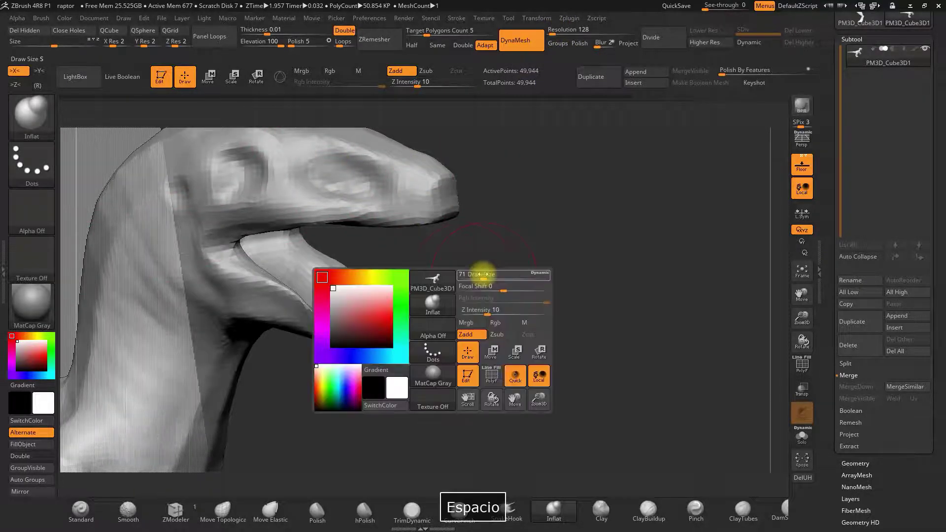
mouse_move(444, 323)
left_mouse_down()
mouse_move(465, 320)
mouse_move(318, 315)
left_mouse_up()
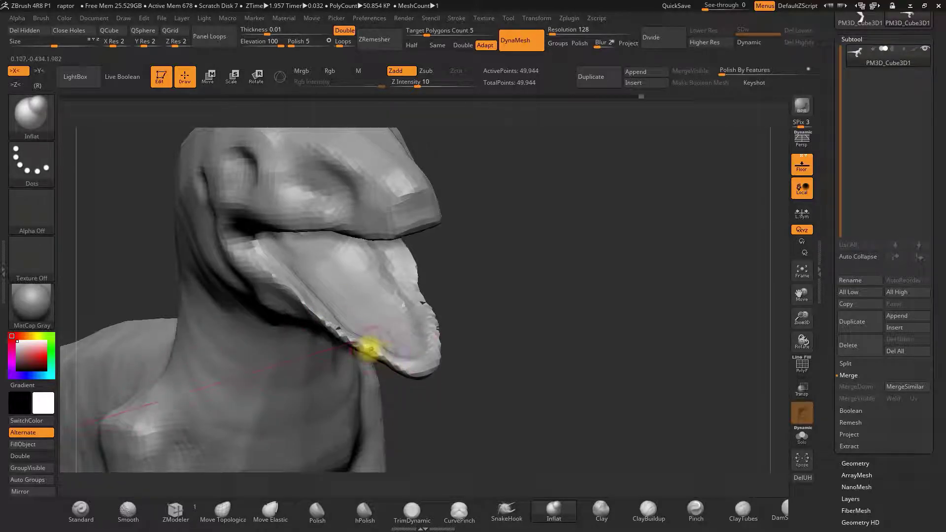
left_click_drag(515, 282, 495, 397, "ctrl")
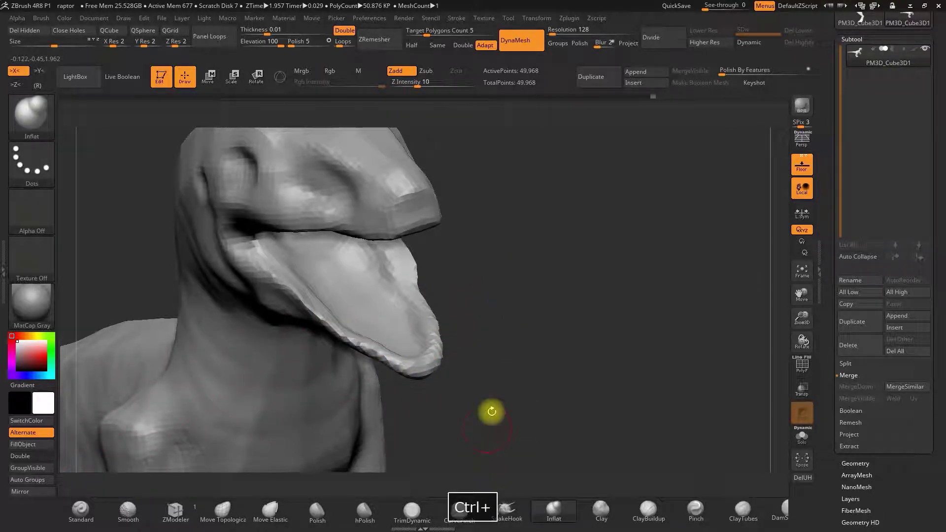
Step: Set the DynaMesh resolution to 360
left_click(555, 32)
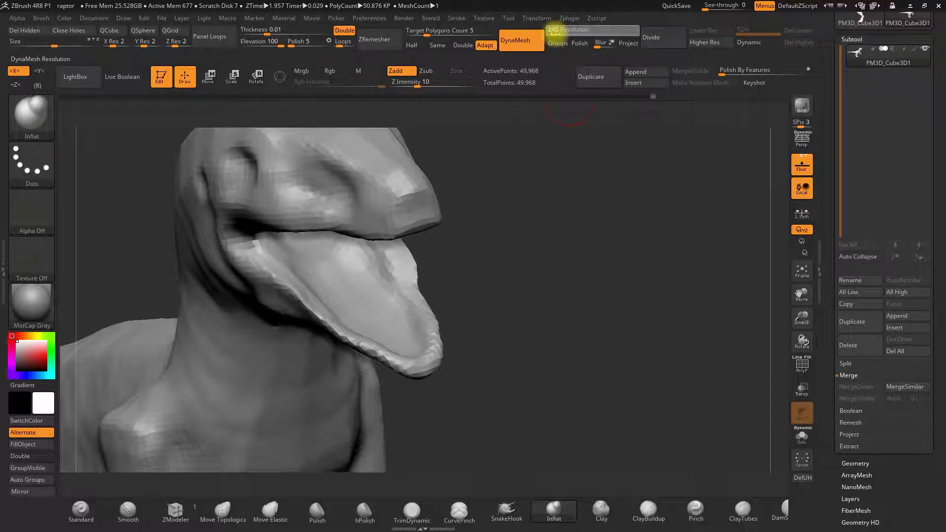
type("360")
key("Return")
key("ctrl")
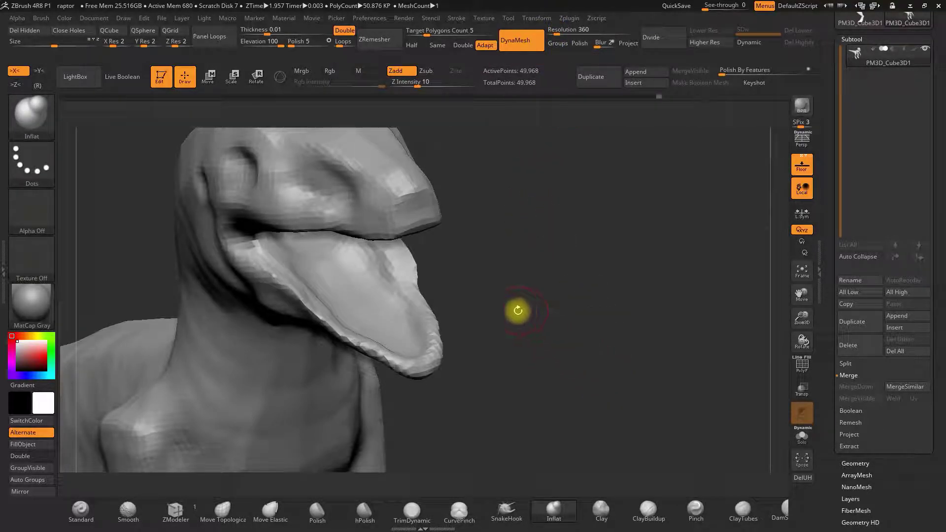
Step: Smooth and even out the lower jaw's rim on both sides, inflating its thin edges
key("shift")
mouse_move(433, 340)
left_mouse_down()
mouse_move(532, 331)
mouse_move(408, 294)
left_mouse_up()
left_click_drag(347, 398, 258, 397)
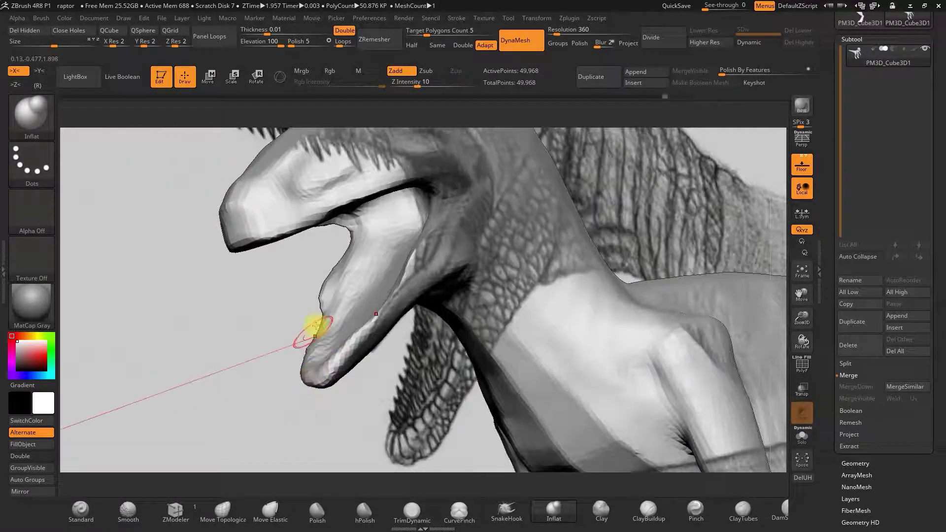
left_click_drag(326, 321, 296, 363)
Step: Shape the lower jaw's rim and the floor of the mouth with the Move Topological brush
left_click(231, 512)
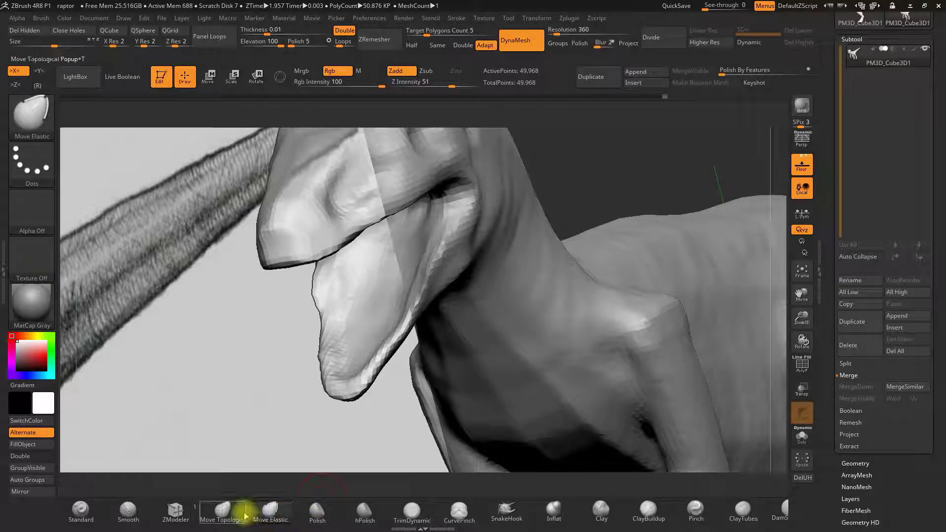
mouse_move(341, 328)
left_mouse_down()
mouse_move(302, 359)
mouse_move(336, 339)
left_mouse_up()
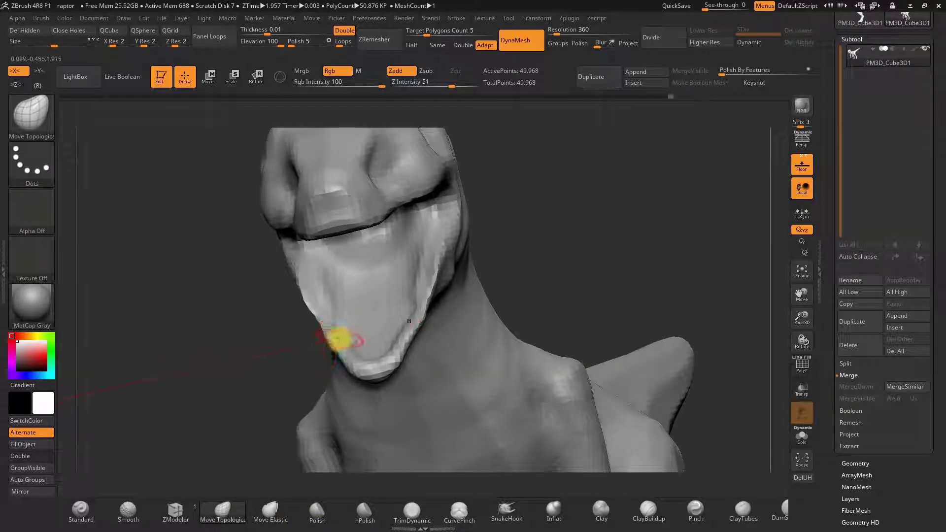
key("space")
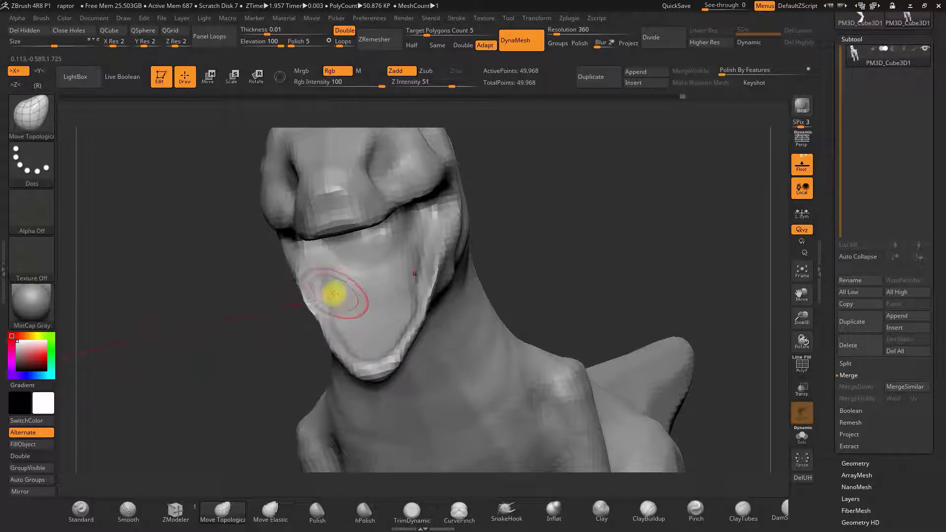
left_click_drag(266, 353, 337, 279)
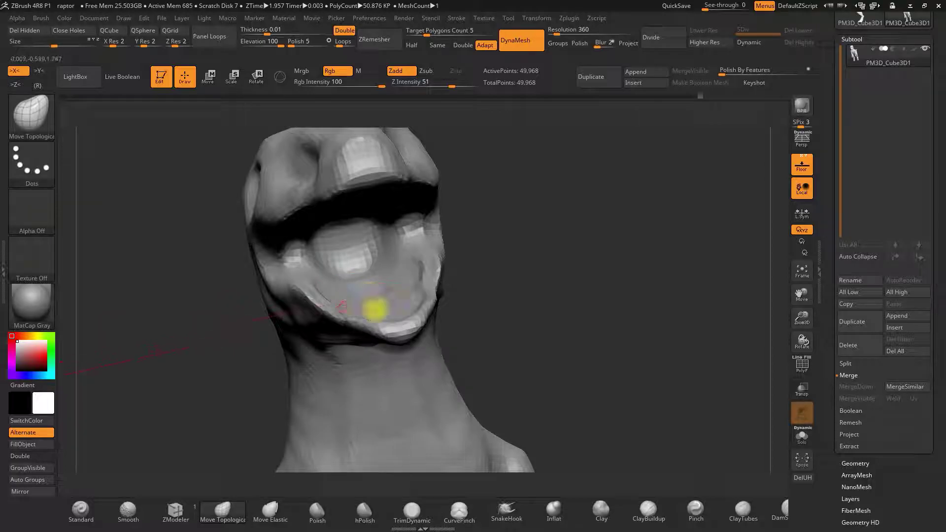
left_click_drag(469, 265, 382, 277)
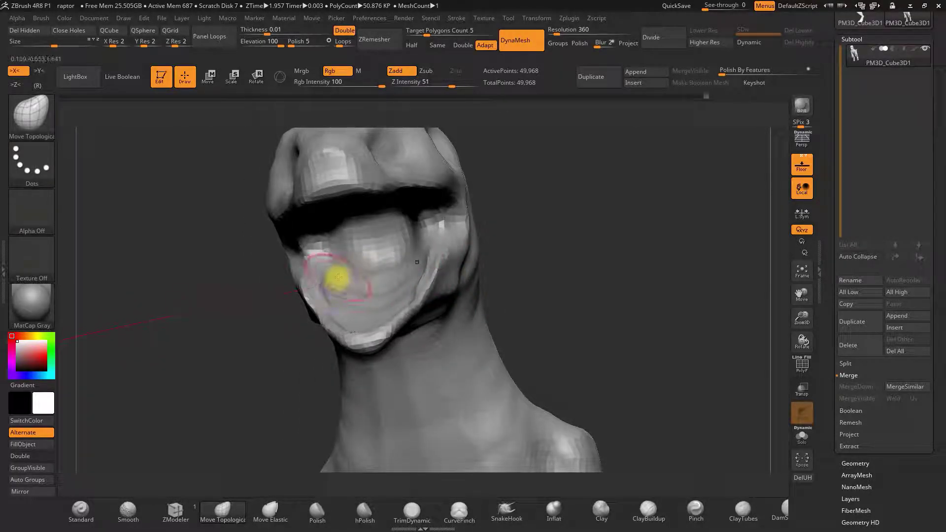
Step: Mask the roof inside the raptor's open mouth and invert the mask so only that area stays editable
left_click_drag(551, 270, 557, 245)
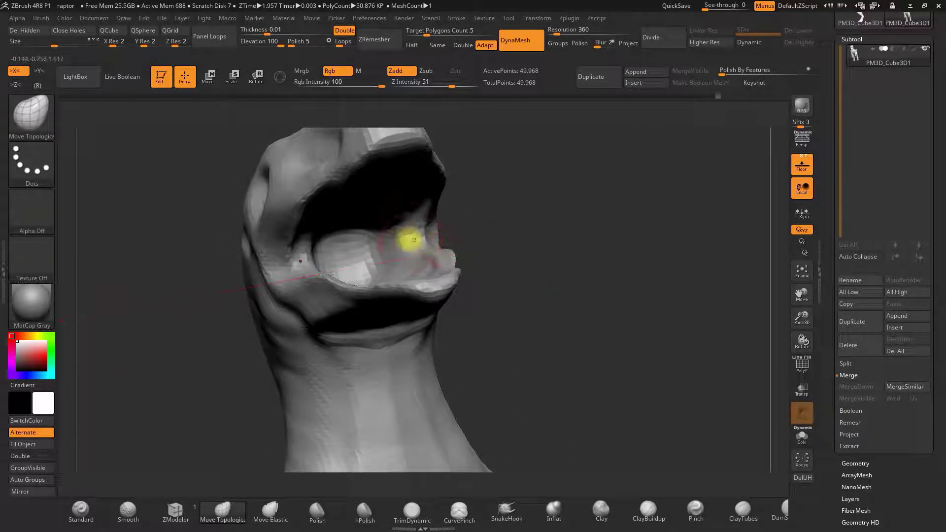
mouse_move(532, 200)
left_mouse_down()
mouse_move(495, 202)
mouse_move(435, 231)
left_mouse_up()
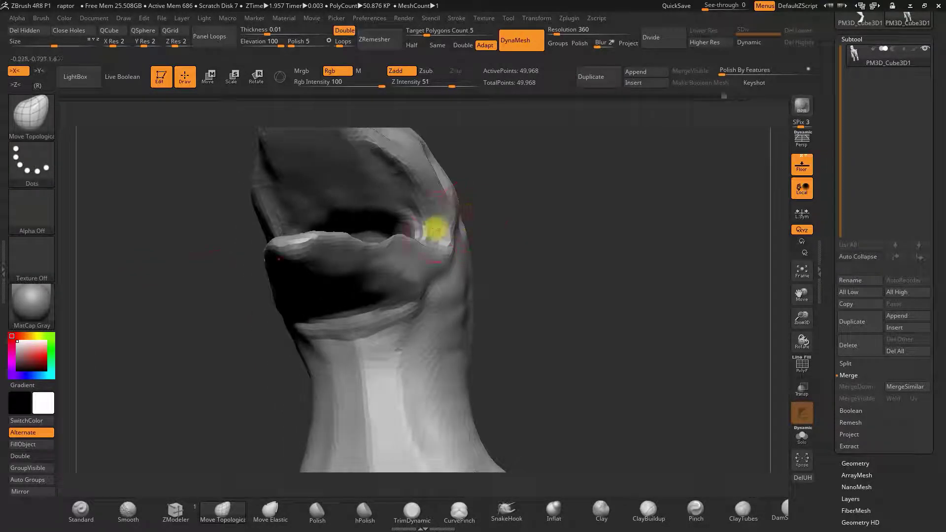
mouse_move(374, 217)
left_mouse_down("ctrl")
mouse_move(338, 203)
mouse_move(327, 183)
left_mouse_up("ctrl")
mouse_move(517, 172)
left_mouse_down("alt")
mouse_move(574, 217)
mouse_move(534, 222)
left_mouse_up("alt")
mouse_move(373, 227)
left_mouse_down("ctrl")
mouse_move(355, 203)
mouse_move(389, 229)
left_mouse_up("ctrl")
key("b")
key("m")
key("t")
mouse_move(528, 181)
left_mouse_down()
mouse_move(422, 249)
mouse_move(538, 196)
mouse_move(432, 204)
left_mouse_up()
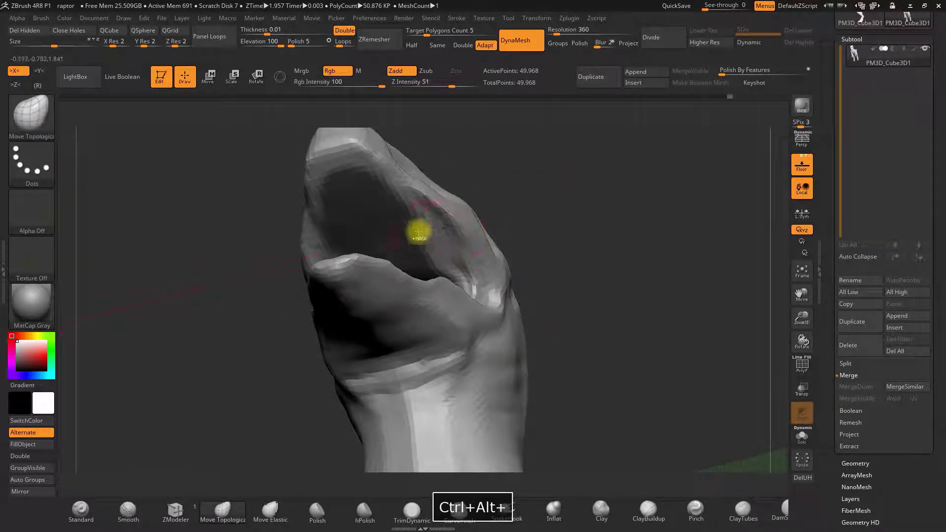
left_click_drag(534, 203, 591, 192)
left_click_drag(500, 218, 515, 182)
key("ctrl+z")
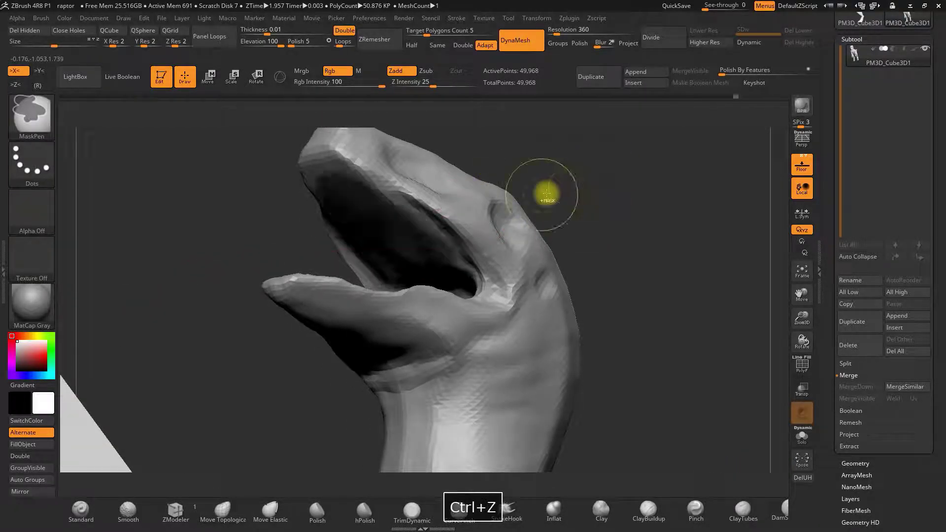
left_click(590, 178, "ctrl")
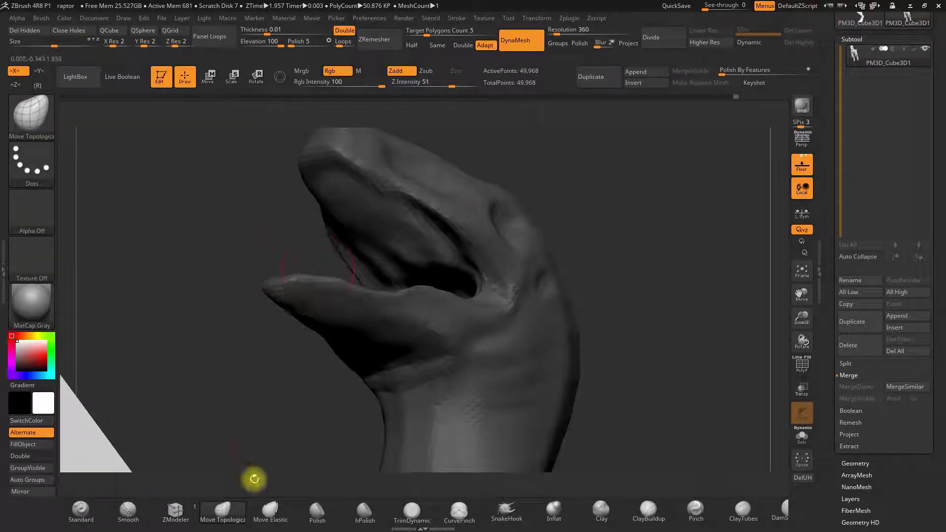
Step: Reshape the unmasked roof of the mouth with Move Topological, clearing the mask and unhiding the full body
key("space")
mouse_move(375, 215)
left_mouse_down()
mouse_move(400, 243)
mouse_move(397, 235)
left_mouse_up()
left_click_drag(547, 170, 623, 185)
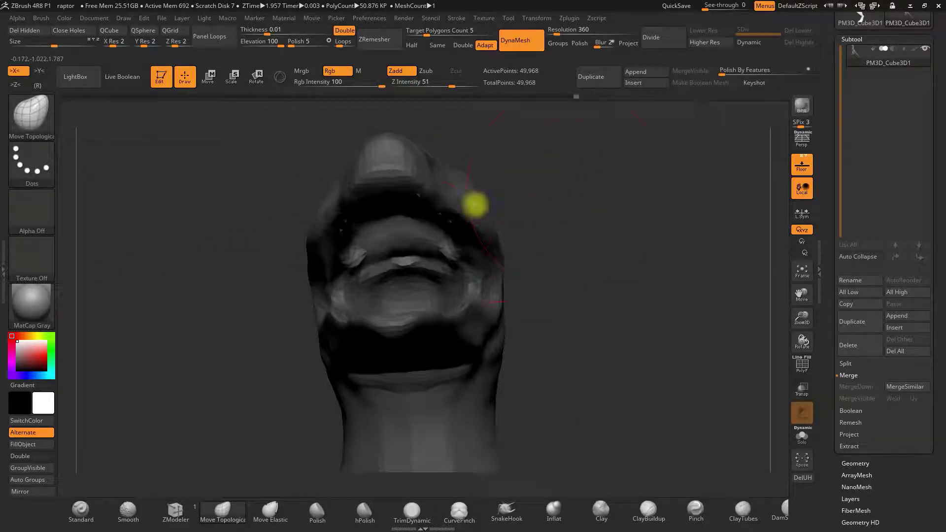
left_click_drag(623, 270, 633, 427, "ctrl")
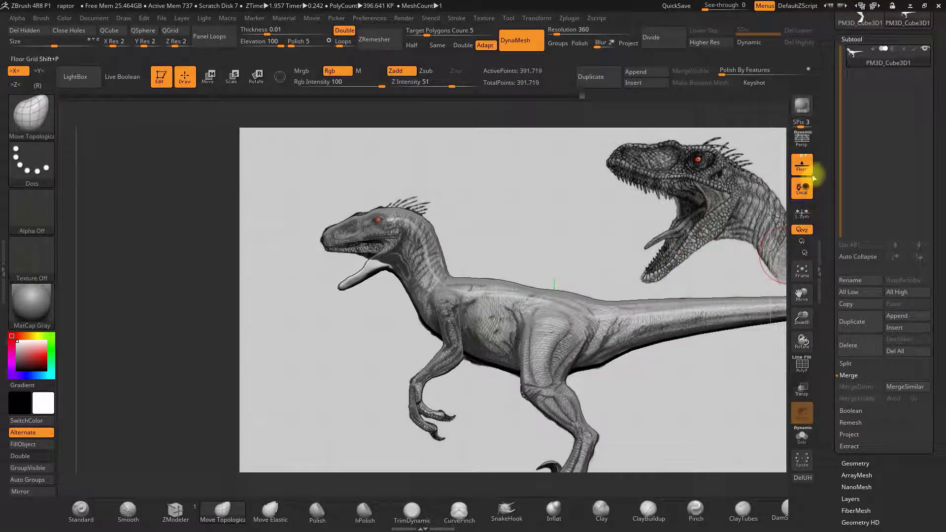
Step: Hide the floor grid with its reference drawings and show the whole raptor in side view
left_click(807, 171)
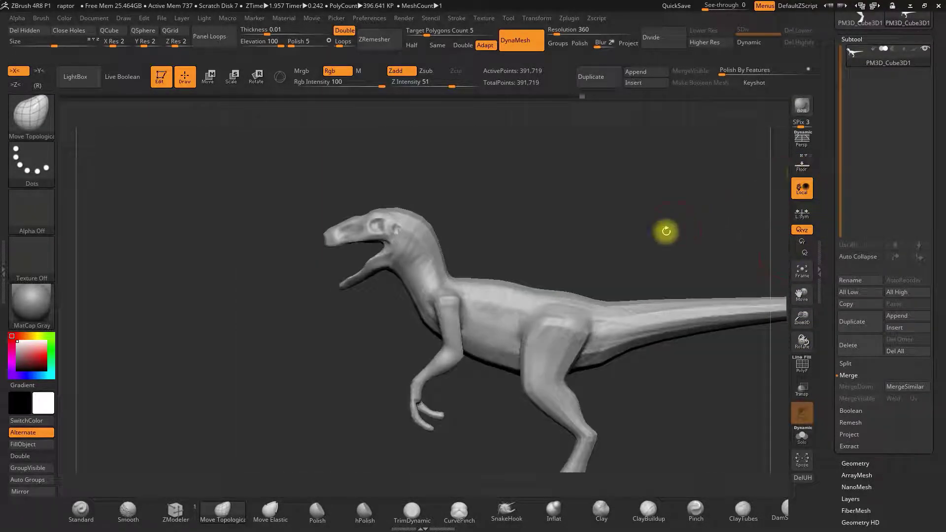
left_click_drag(666, 230, 512, 201, "alt")
left_click_drag(611, 212, 494, 213, "alt")
mouse_move(383, 156)
left_mouse_down()
mouse_move(370, 155)
mouse_move(369, 165)
left_mouse_up()
left_click_drag(368, 173, 427, 171, "alt")
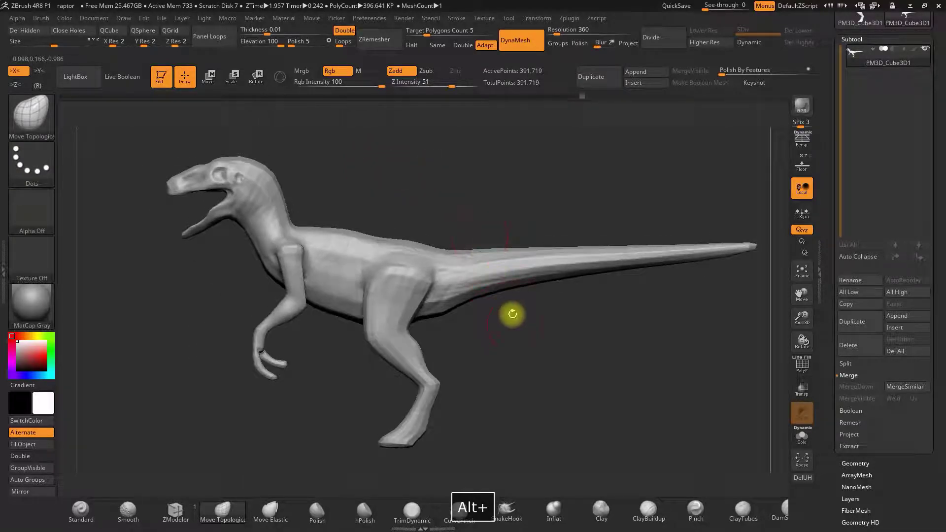
Step: Reshape the shoulder where the arm meets the base of the neck with a resized Move Topological brush
left_click(271, 511)
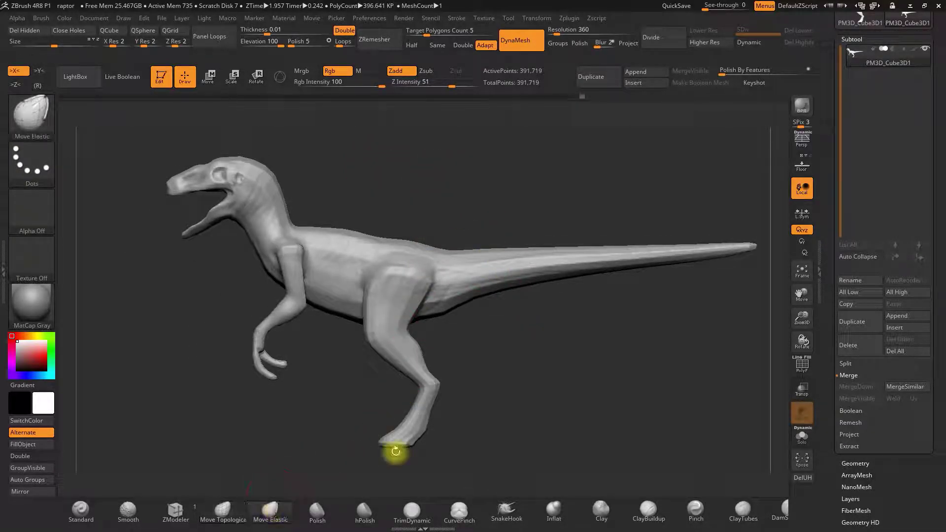
left_click_drag(801, 316, 803, 345)
left_click_drag(592, 257, 545, 185, "alt")
left_click_drag(799, 313, 794, 285)
mouse_move(516, 174)
left_mouse_down()
mouse_move(369, 237)
mouse_move(328, 227)
left_mouse_up()
key("space")
left_click(224, 512)
left_click(230, 504)
key("space")
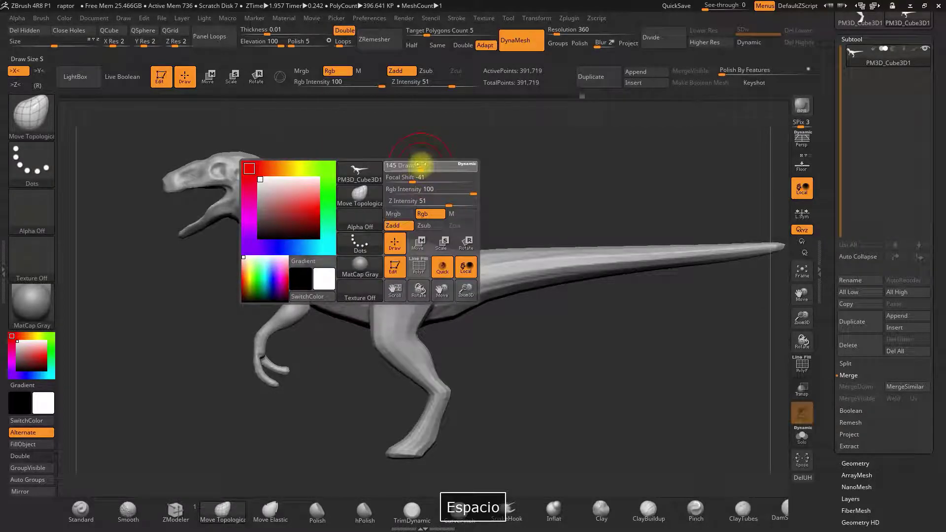
left_click_drag(421, 166, 423, 166)
key("space")
left_click_drag(300, 252, 301, 251)
key("space")
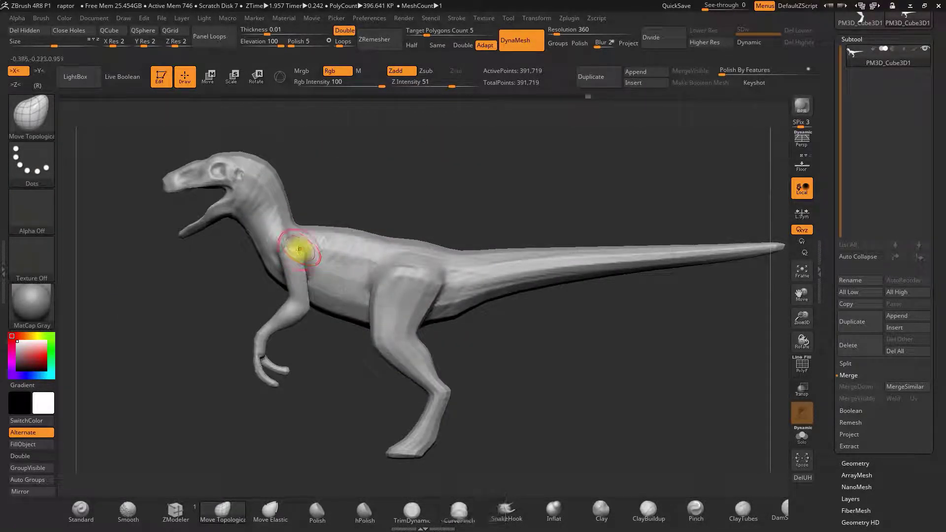
left_click_drag(336, 221, 305, 225)
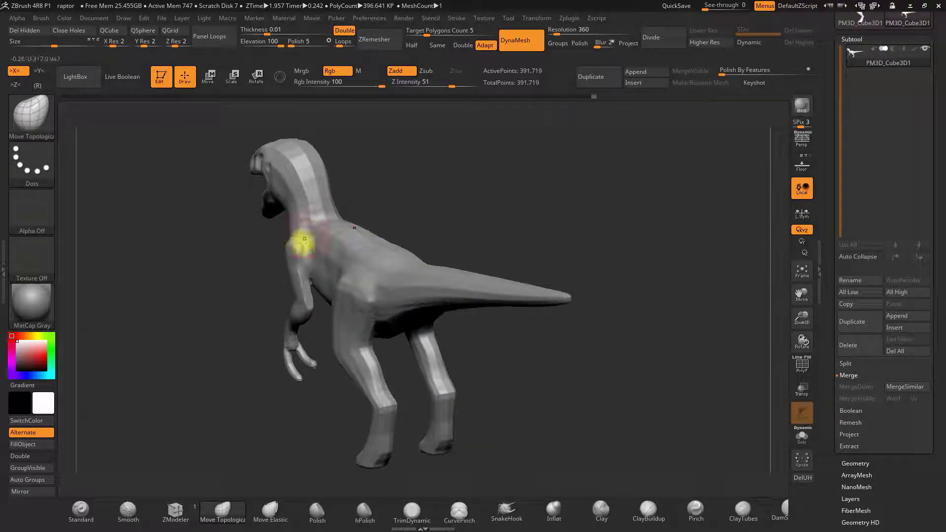
Step: Round the shoulders and their transition into the back, smoothing the upper arm
right_click_drag(265, 286, 307, 235)
key("space")
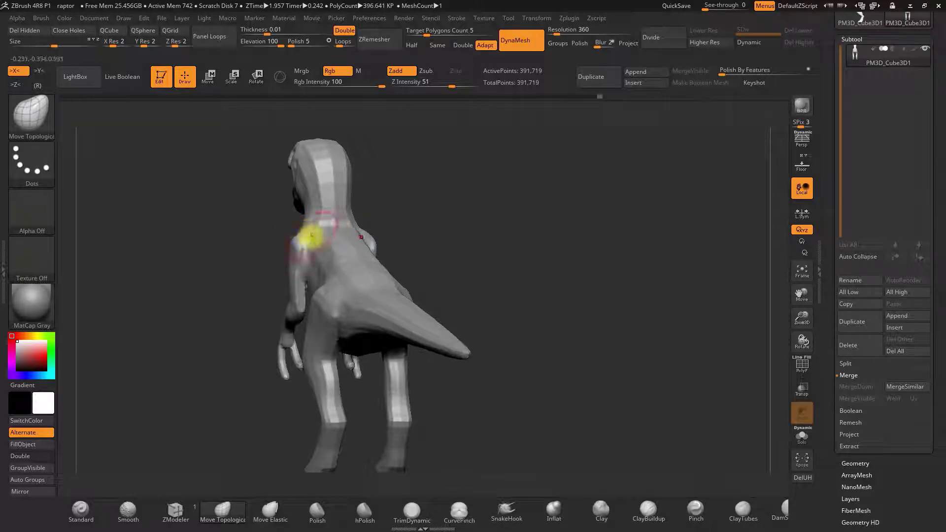
right_click_drag(398, 214, 415, 209)
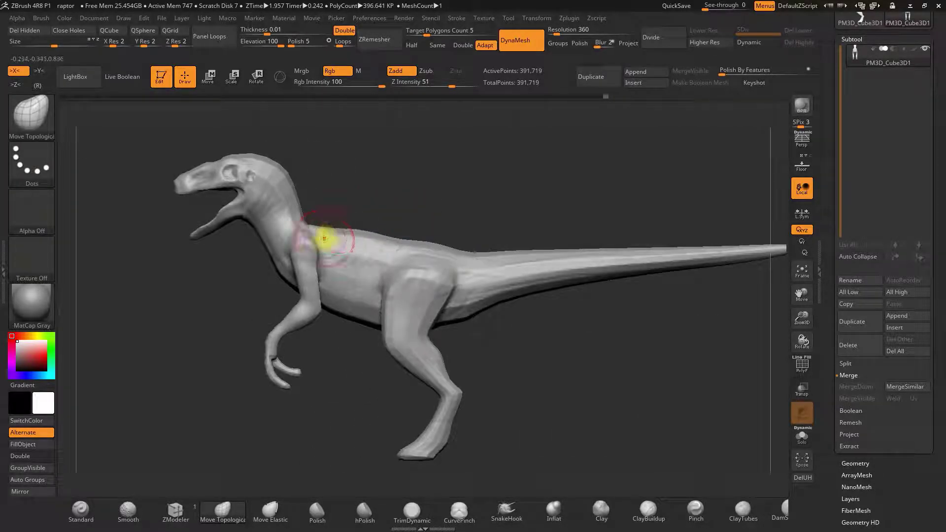
key("shift")
key("space")
left_click_drag(314, 238, 305, 237)
key("shift")
left_click_drag(310, 272, 306, 249, "shift")
Step: Refine the shoulders and chest from the front and from below with Move Topological
left_click_drag(358, 199, 376, 174)
left_click_drag(168, 220, 326, 204)
left_click_drag(325, 204, 285, 211)
key("space")
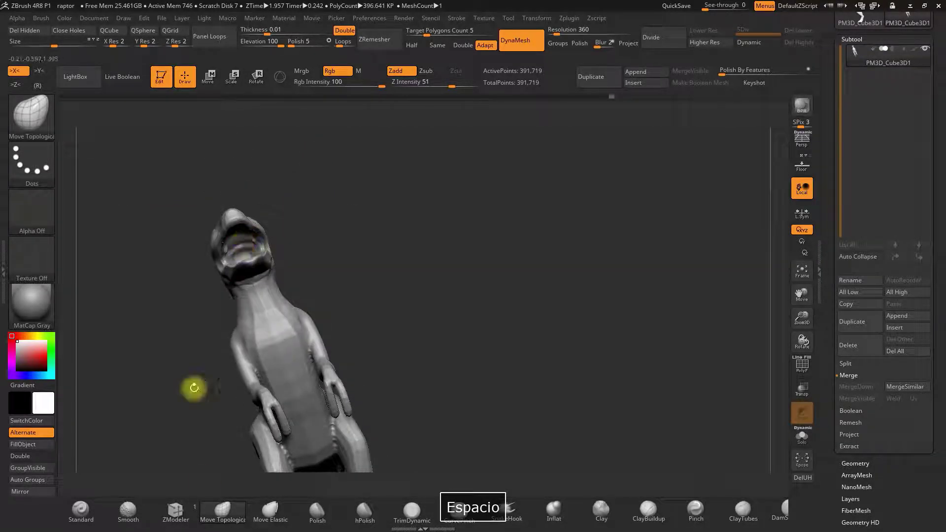
left_click_drag(232, 256, 225, 248, "shift")
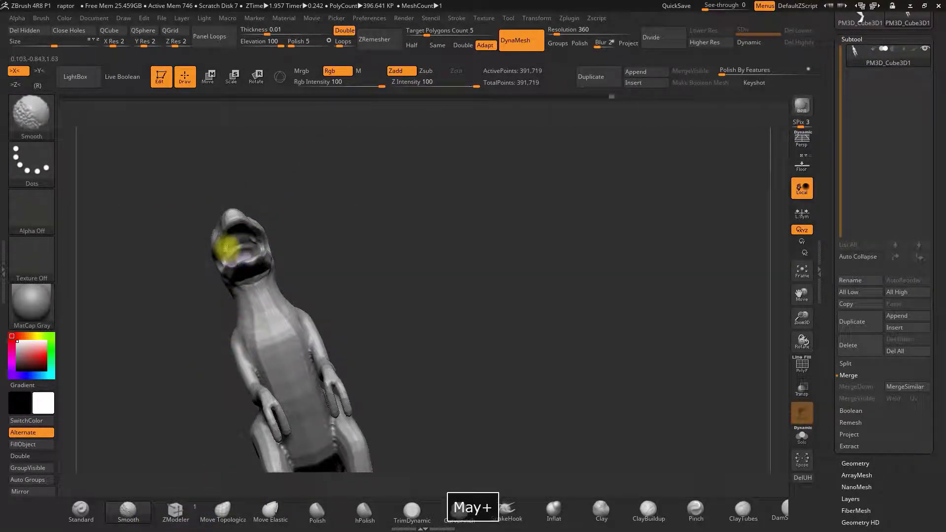
left_click_drag(346, 205, 355, 252)
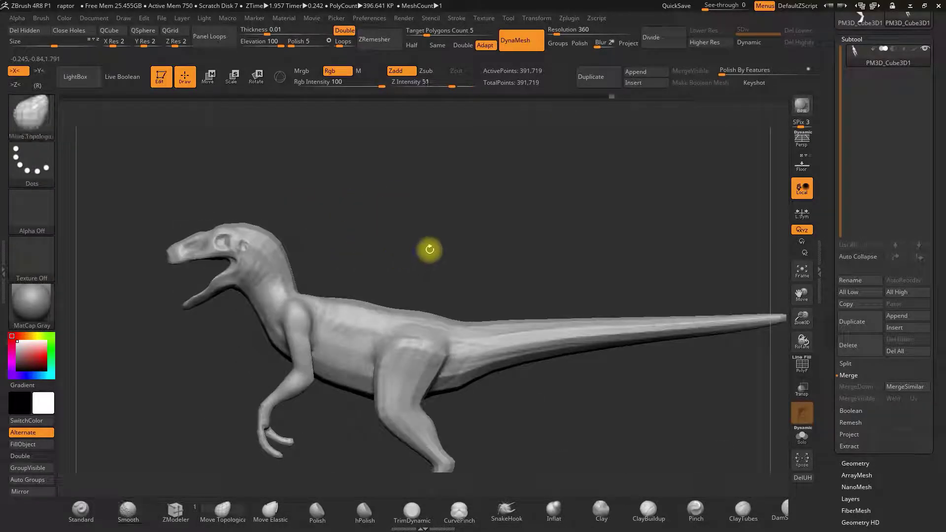
Step: Draw the tail's tip out into a thin point with a resized SnakeHook brush and smooth the tail
left_click_drag(507, 266, 466, 216, "alt")
left_click_drag(541, 365, 497, 342, "alt")
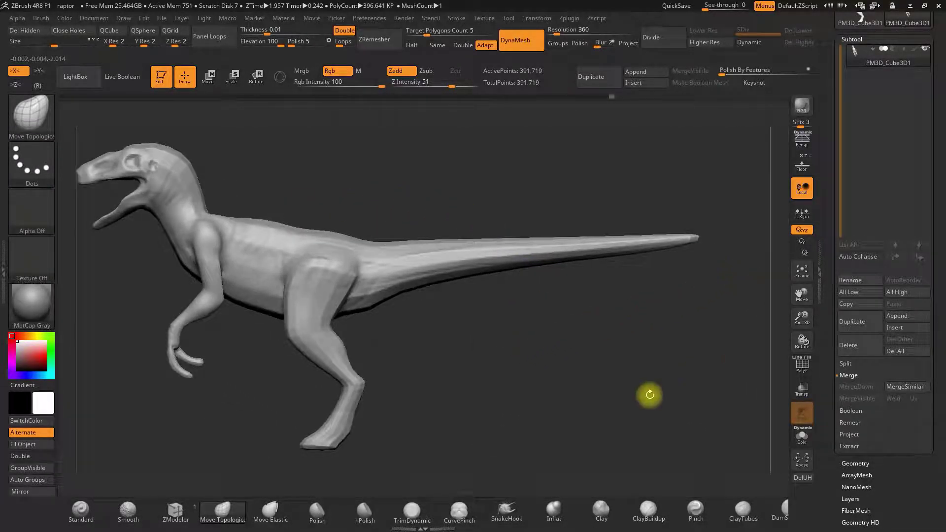
left_click(508, 509)
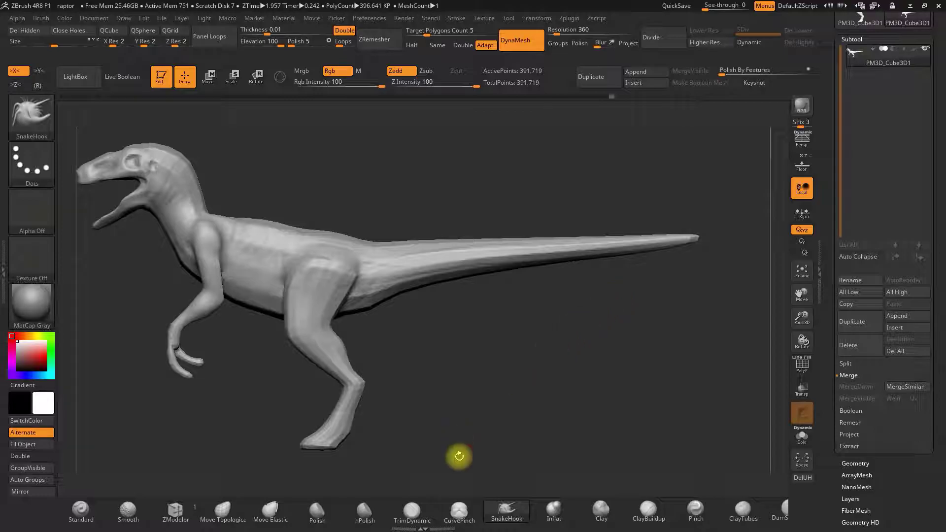
key("space")
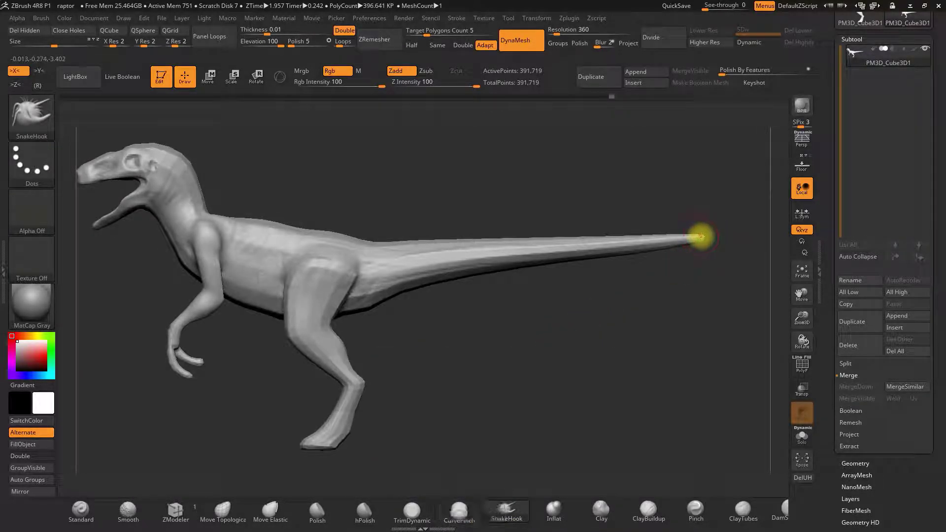
key("ctrl+z")
key("space")
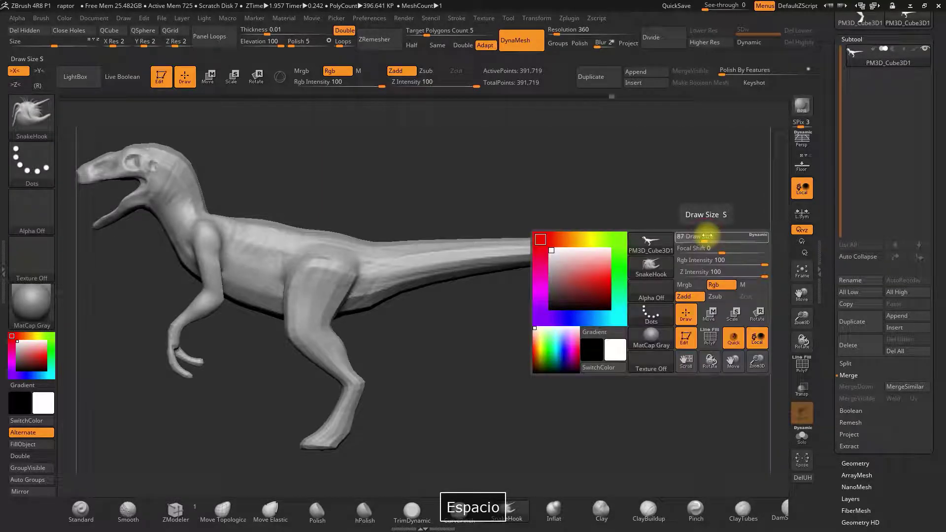
key("ctrl+z")
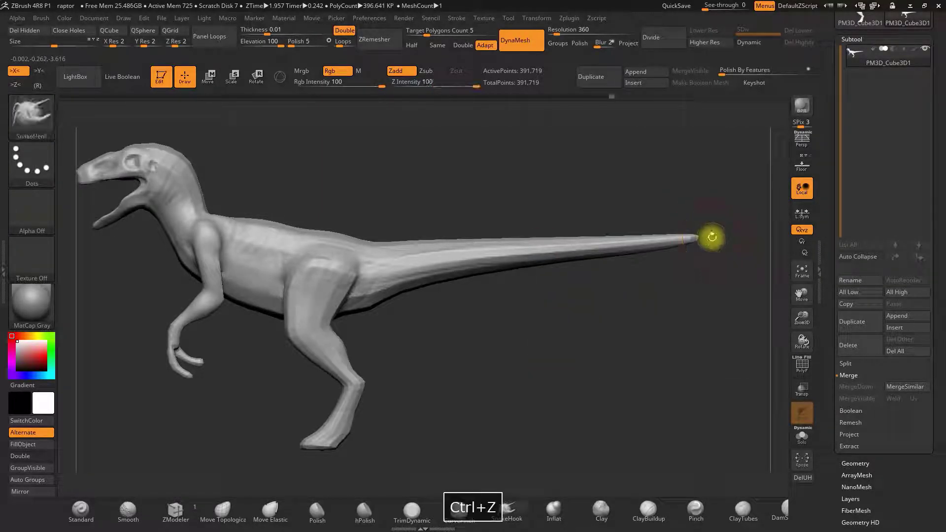
left_click_drag(685, 242, 541, 252, "shift")
mouse_move(570, 291)
left_mouse_down()
mouse_move(572, 302)
mouse_move(518, 329)
mouse_move(566, 320)
left_mouse_up()
key("space")
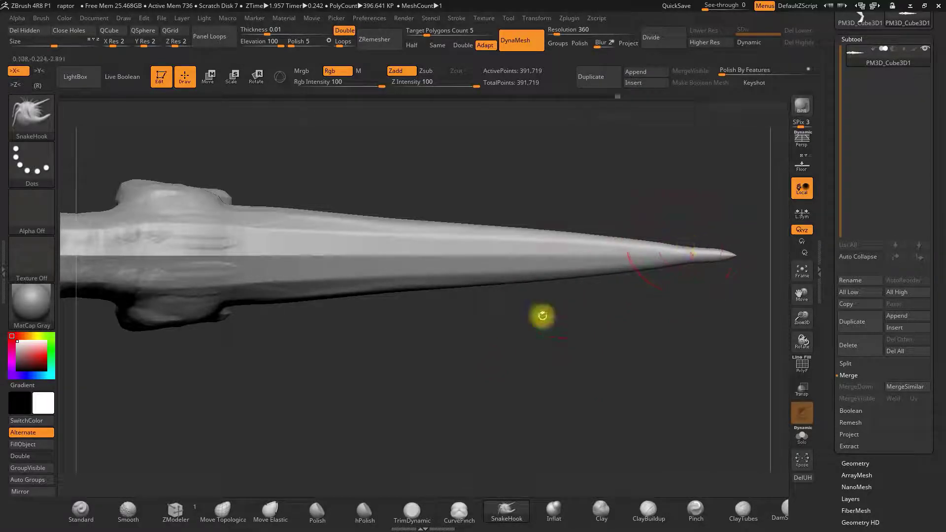
Step: Slim both sides of the tail from above with the Move Topological brush, tapering from the hips to the tip
left_click(245, 499)
key("space")
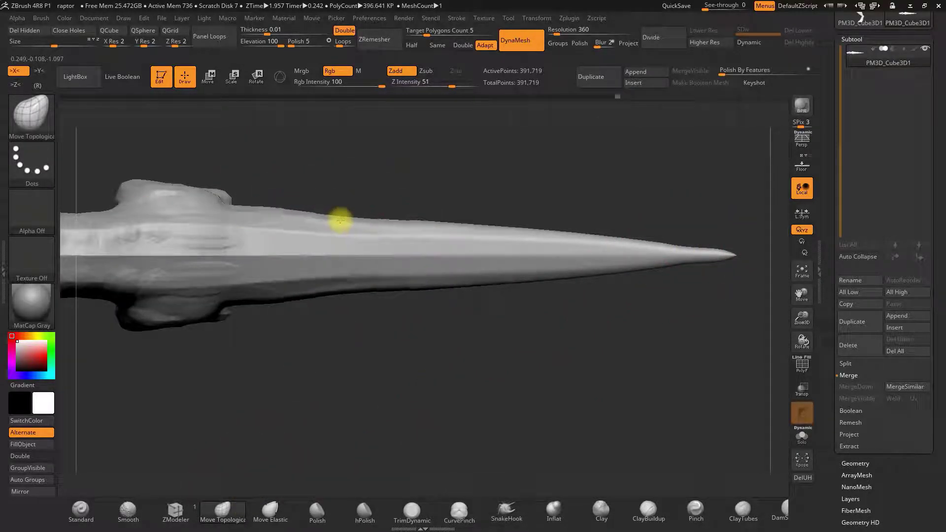
mouse_move(377, 219)
left_mouse_down()
mouse_move(403, 232)
mouse_move(593, 247)
left_mouse_up()
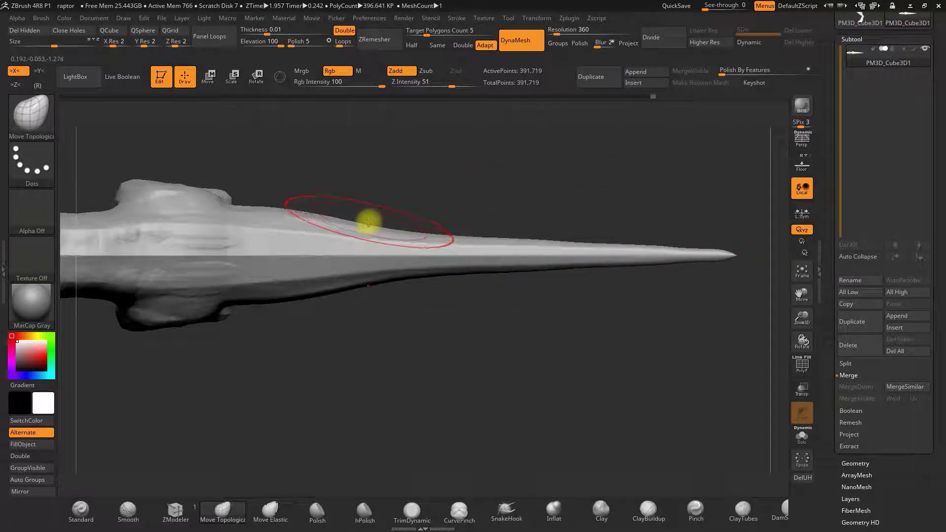
left_click_drag(294, 212, 293, 217)
Step: Shape the sides of the belly from underneath with a smaller Move Topological brush
mouse_move(342, 179)
left_mouse_down("alt")
mouse_move(501, 184)
mouse_move(437, 138)
mouse_move(460, 150)
mouse_move(452, 158)
mouse_move(493, 262)
mouse_move(478, 242)
left_mouse_up("alt")
key("space")
key("space")
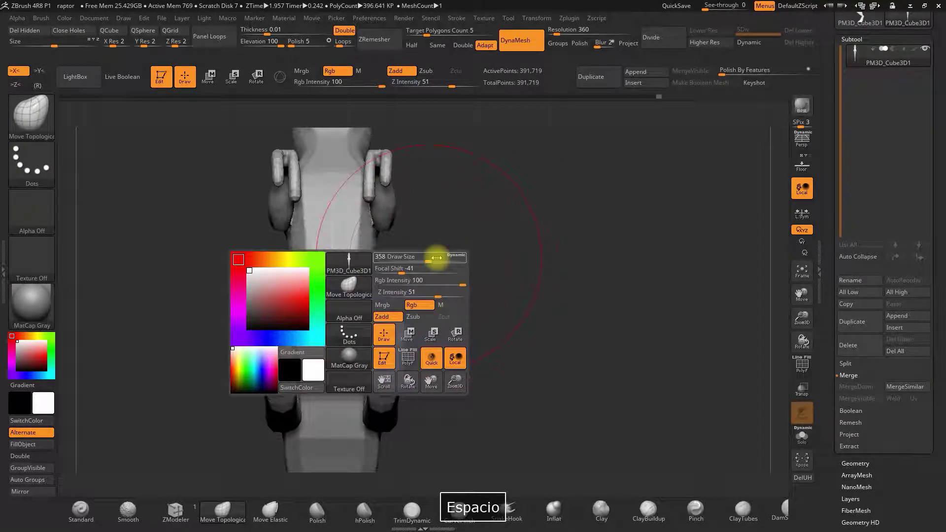
left_click_drag(428, 261, 415, 262)
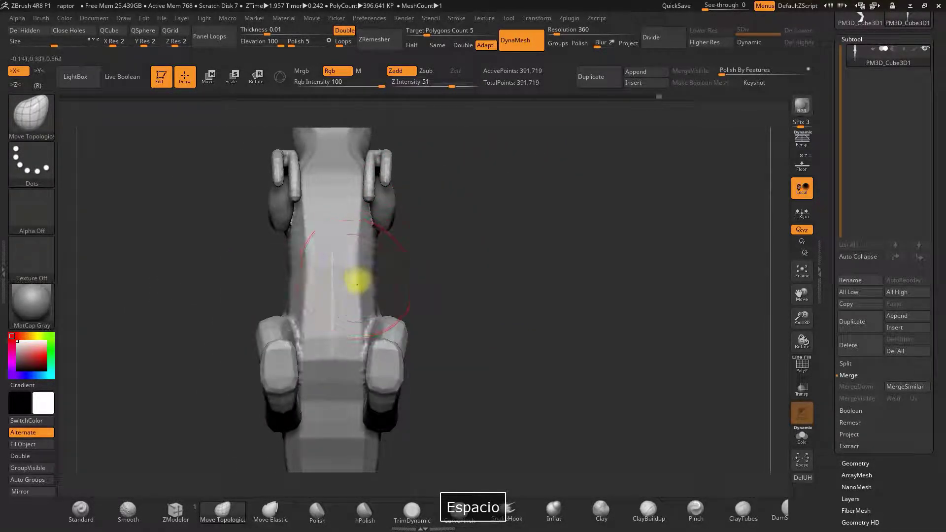
mouse_move(385, 267)
left_mouse_down()
mouse_move(420, 251)
mouse_move(451, 215)
left_mouse_up()
key("space")
right_click_drag(337, 226, 487, 207)
key("ctrl+z")
key("space")
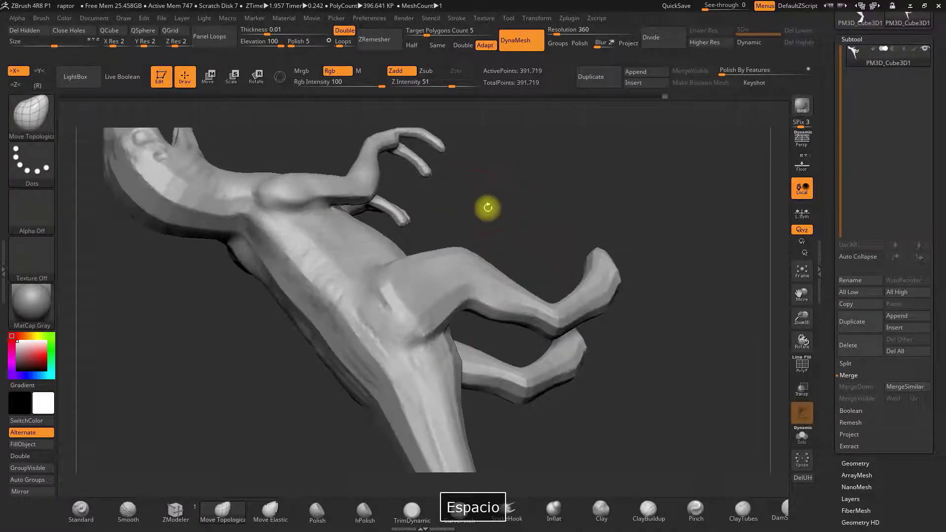
Step: Adjust the chest and torso contours from several angles with Move Topological
right_click_drag(388, 217, 430, 195)
mouse_move(367, 184)
right_mouse_down()
mouse_move(532, 205)
mouse_move(494, 197)
mouse_move(435, 215)
mouse_move(455, 198)
mouse_move(377, 225)
right_mouse_up()
mouse_move(442, 170)
right_mouse_down()
mouse_move(427, 213)
mouse_move(455, 196)
mouse_move(495, 219)
mouse_move(482, 197)
mouse_move(517, 302)
mouse_move(508, 320)
mouse_move(477, 270)
right_mouse_up()
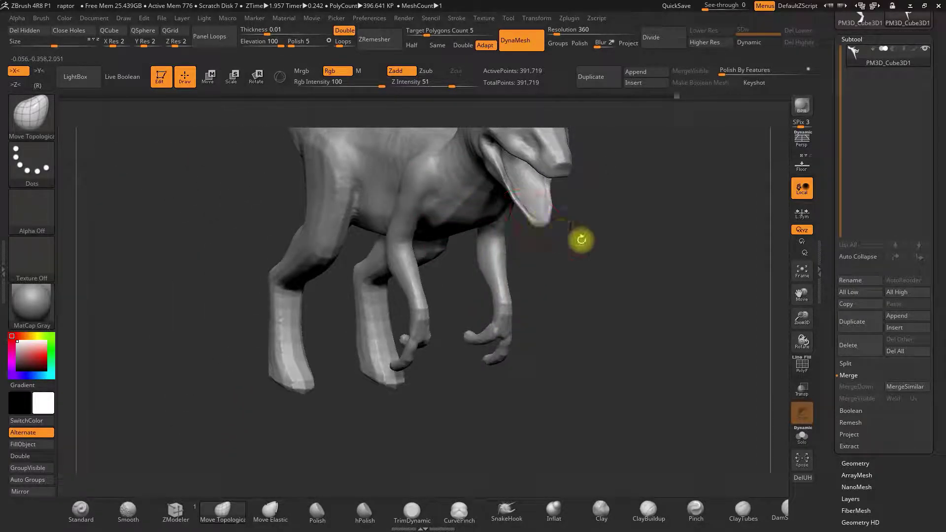
right_click_drag(581, 239, 557, 246)
mouse_move(440, 266)
right_mouse_down("alt")
mouse_move(382, 330)
mouse_move(376, 313)
mouse_move(425, 272)
right_mouse_up("alt")
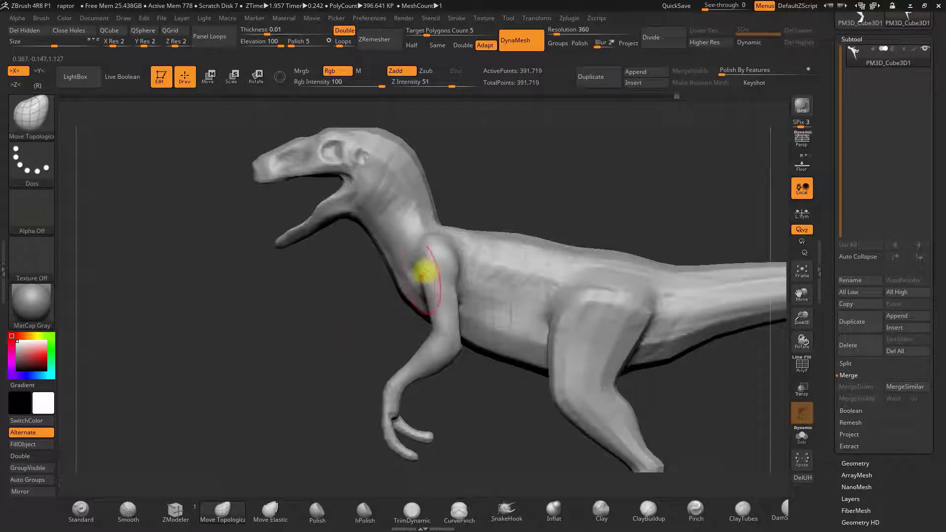
mouse_move(536, 262)
right_mouse_down()
mouse_move(540, 218)
mouse_move(566, 220)
mouse_move(501, 243)
right_mouse_up()
Step: Apply the MatCap Skin06 material to the raptor and frame its body in side view
left_click_drag(459, 311, 604, 321)
left_click_drag(804, 322, 726, 296)
left_click_drag(572, 329, 627, 347, "alt")
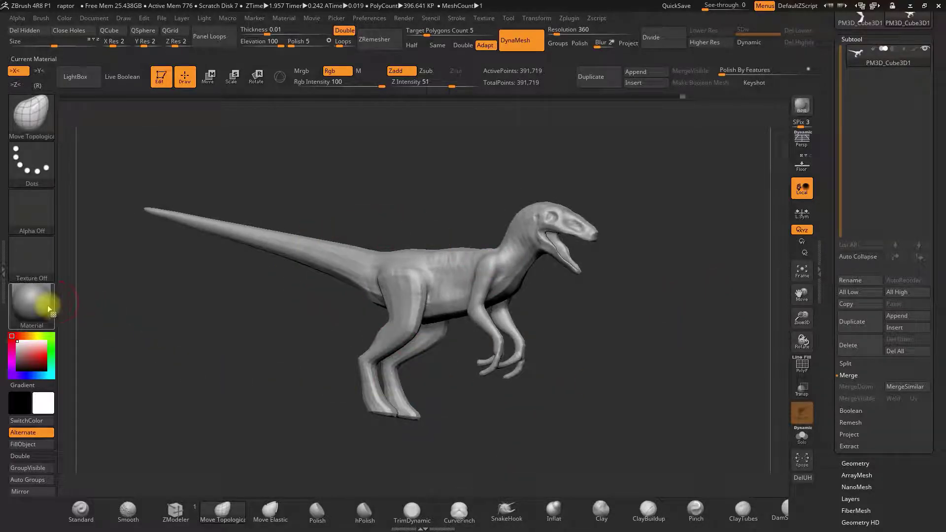
key("m")
left_click(186, 335)
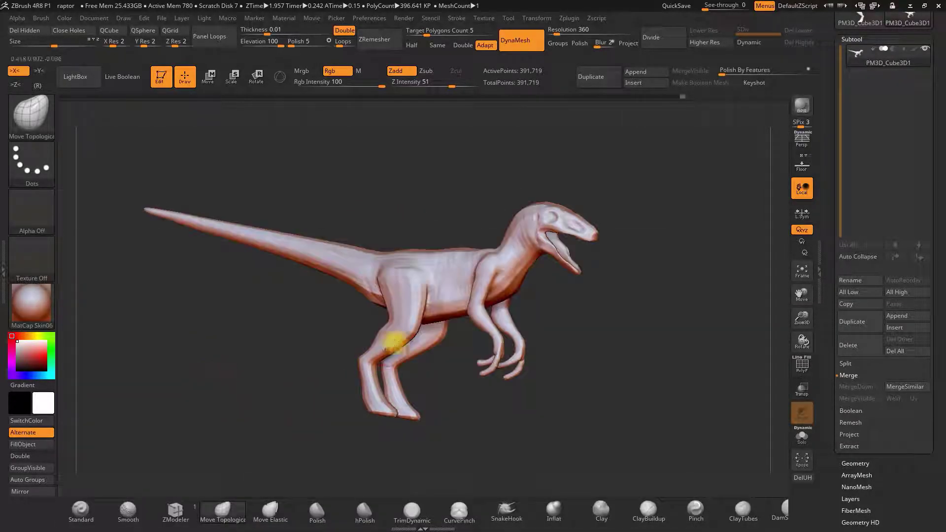
left_click_drag(434, 201, 409, 305)
left_click_drag(607, 341, 614, 325, "shift")
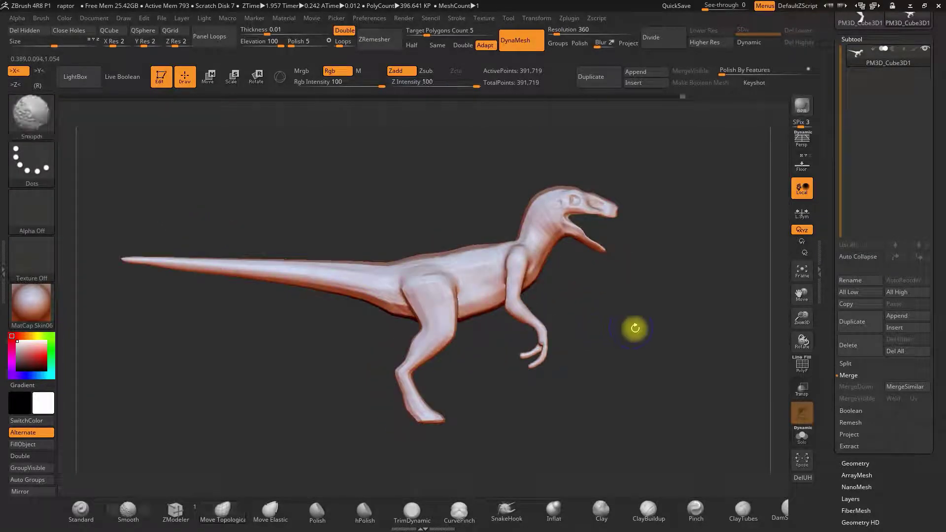
left_click_drag(797, 318, 645, 367)
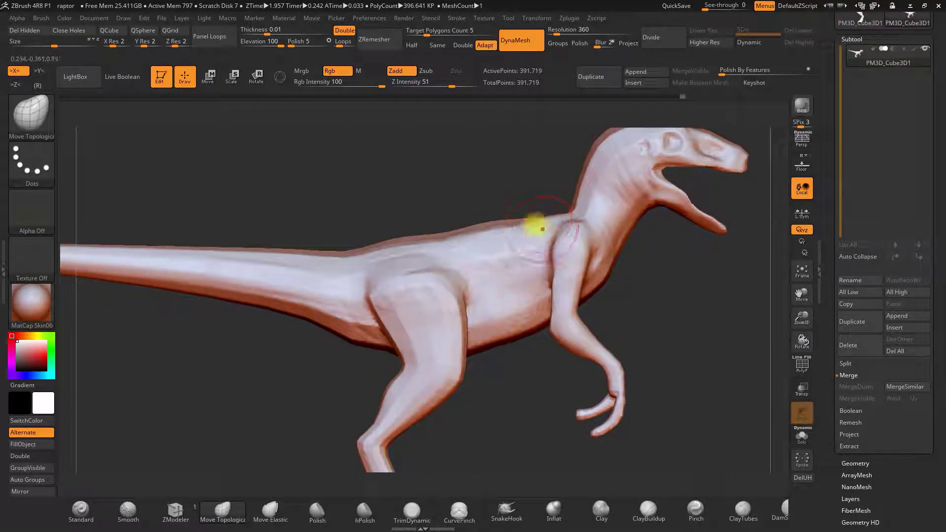
Step: Check the raptor's silhouette in side view with the Outline Thin material, and switch the model to MatCap Skin05
left_click(31, 303)
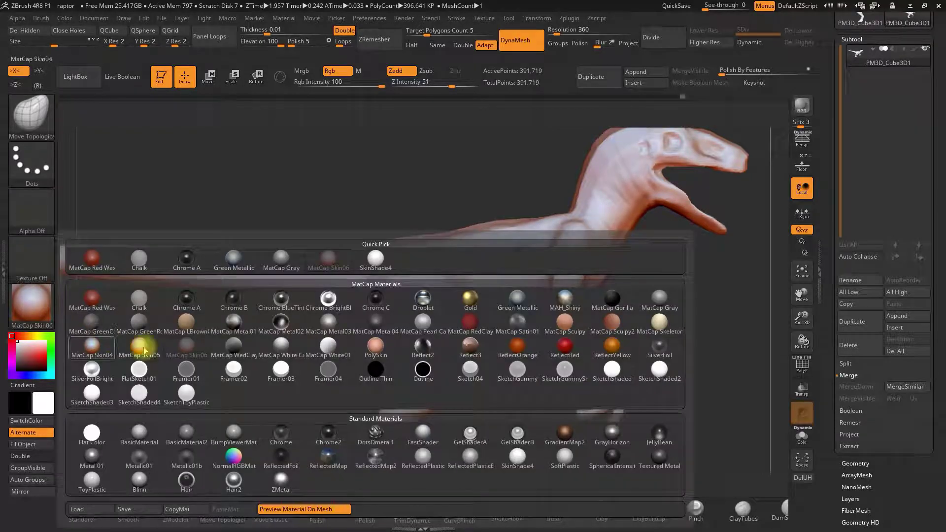
left_click(375, 374)
left_click_drag(802, 318, 770, 309)
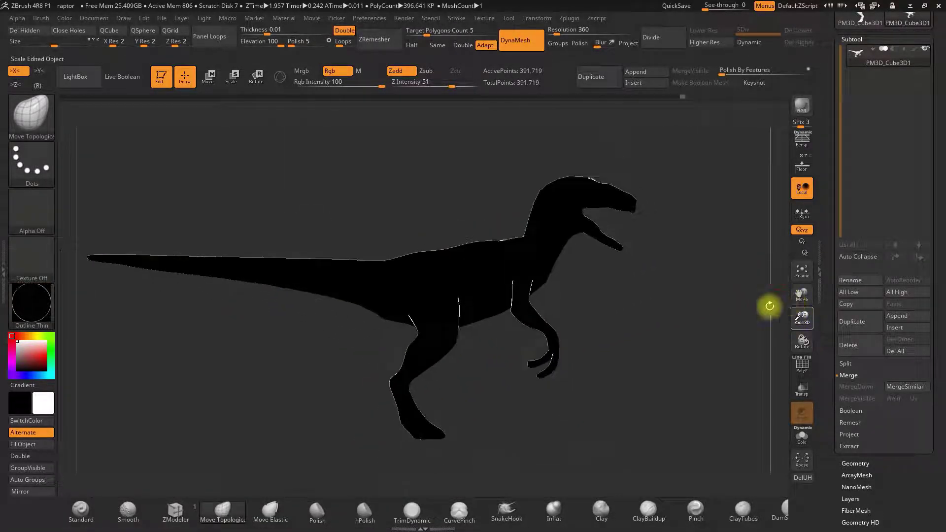
left_click_drag(673, 324, 687, 330, "alt")
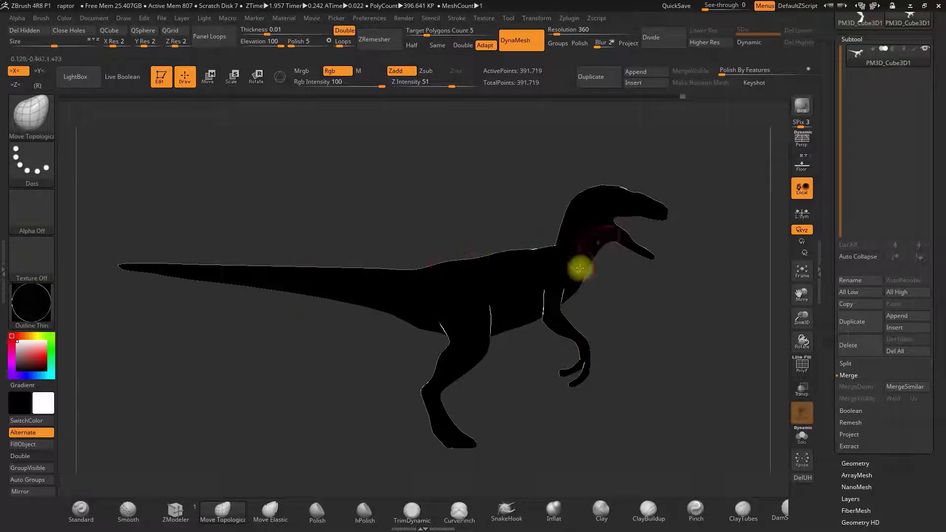
left_click(31, 306)
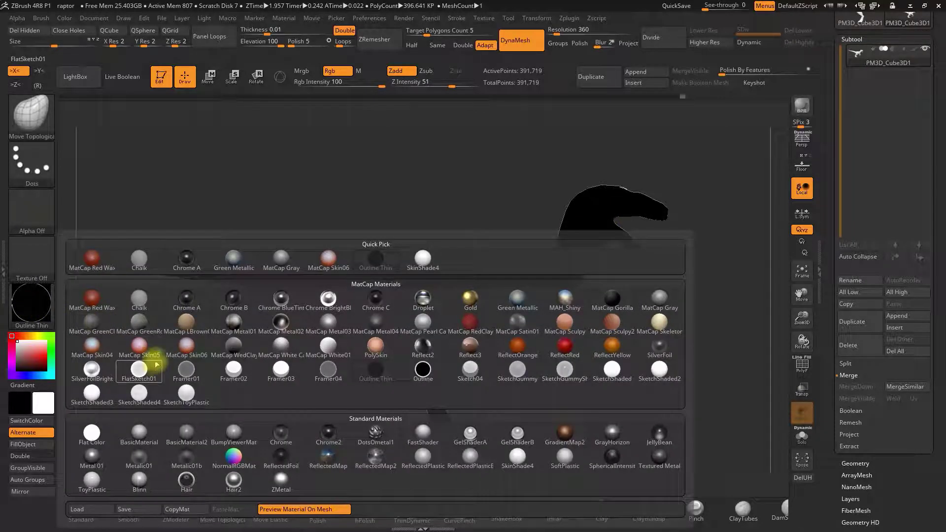
left_click(139, 348)
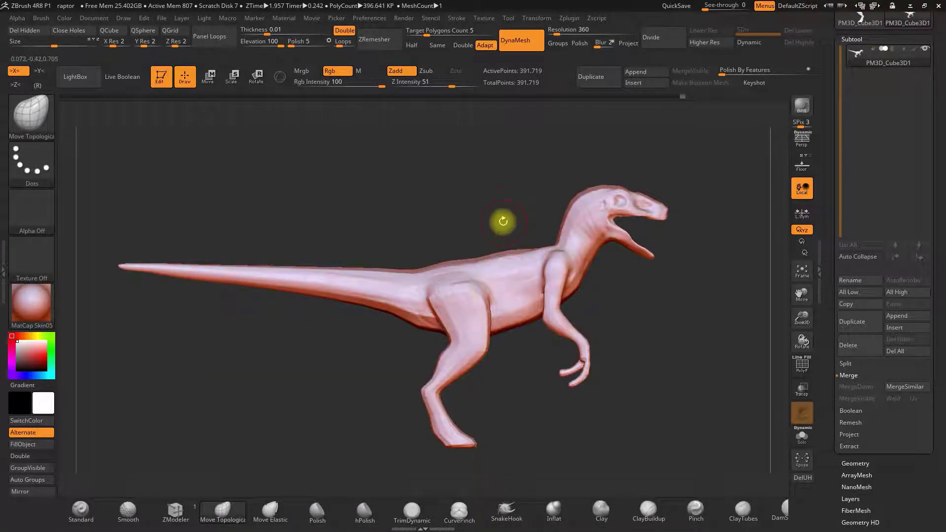
Step: Examine the raptor's body, legs and hands from several angles and close in on the forearm
left_click_drag(467, 239, 537, 233)
key("space")
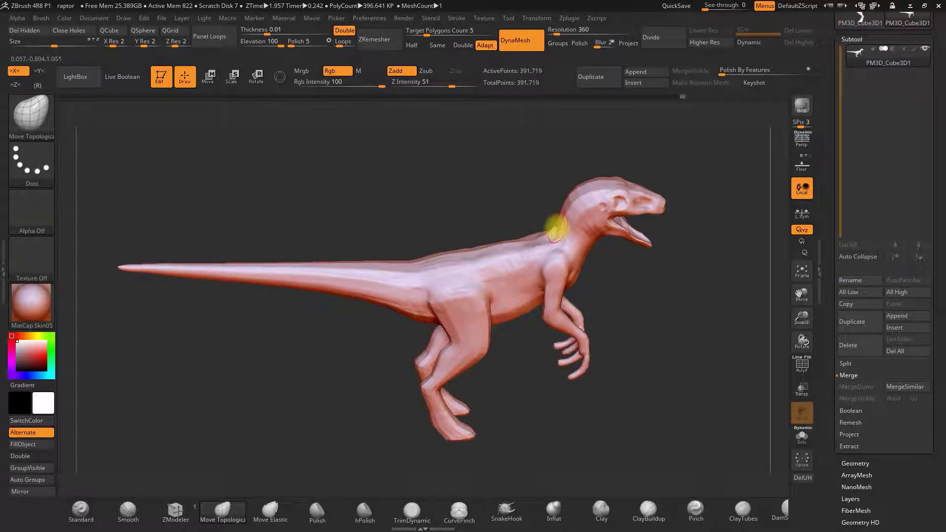
mouse_move(540, 217)
left_mouse_down("shift")
mouse_move(555, 206)
mouse_move(537, 224)
mouse_move(572, 251)
mouse_move(617, 230)
mouse_move(616, 247)
mouse_move(634, 250)
left_mouse_up("shift")
mouse_move(528, 368)
left_mouse_down()
mouse_move(521, 360)
mouse_move(538, 368)
left_mouse_up()
left_click_drag(798, 327, 798, 351)
left_click_drag(392, 382, 371, 312)
left_click_drag(802, 321, 800, 362)
left_click_drag(378, 368, 366, 189, "alt")
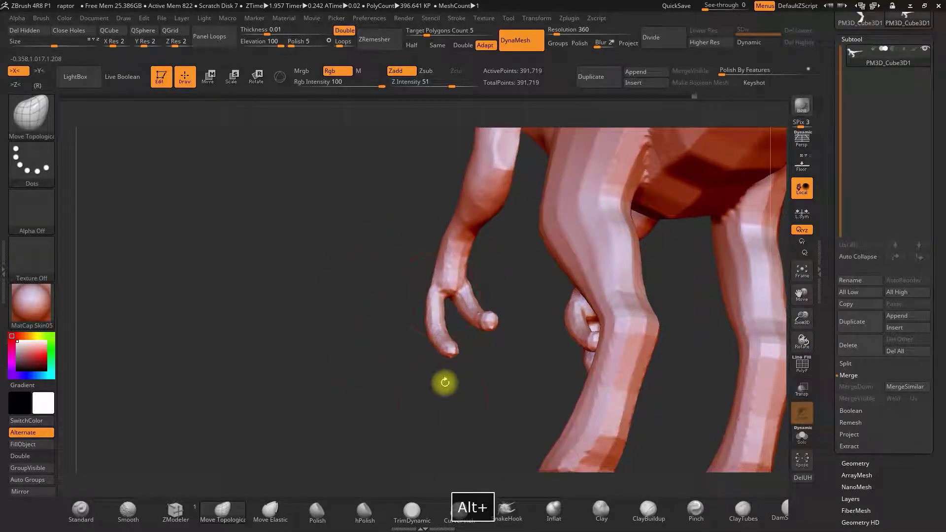
Step: Build up the back of the hand and wrist with ClayTubes, smoothing the hand and forearm
key("space")
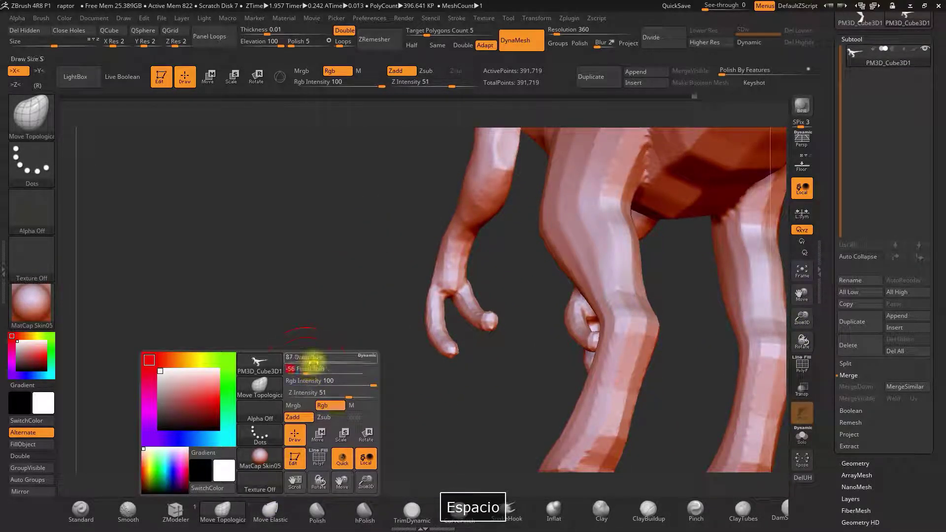
left_click_drag(378, 319, 450, 287)
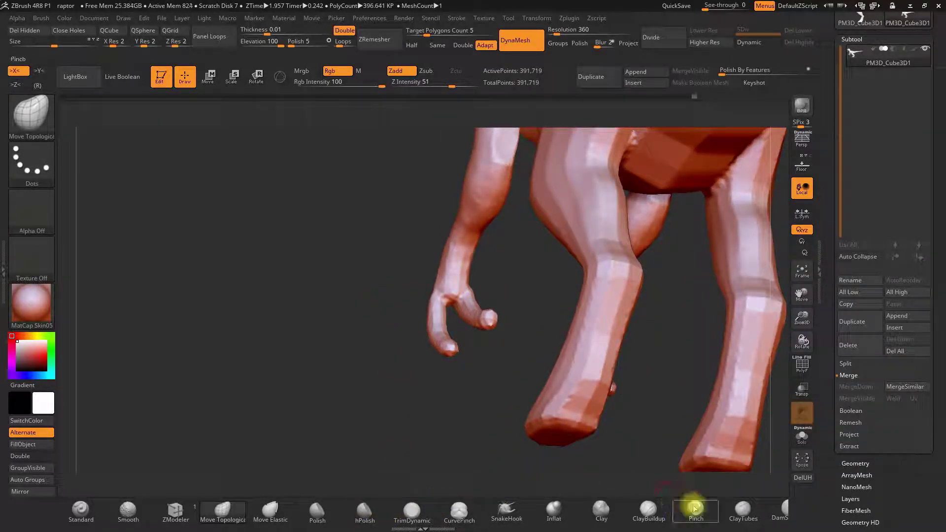
left_click(737, 510)
left_click_drag(465, 288, 456, 292, "alt")
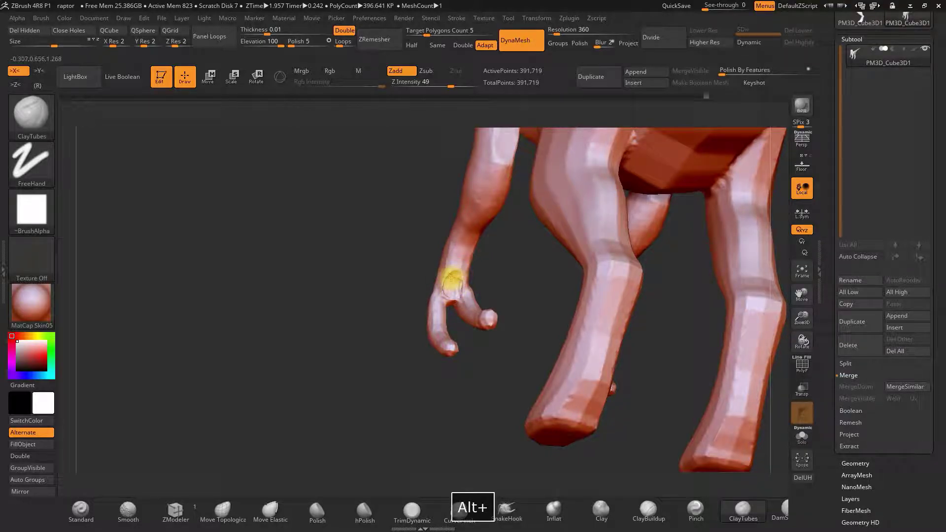
mouse_move(456, 282)
left_mouse_down("shift")
mouse_move(499, 287)
mouse_move(487, 286)
mouse_move(502, 274)
mouse_move(496, 209)
mouse_move(555, 253)
mouse_move(504, 241)
mouse_move(466, 295)
left_mouse_up("shift")
mouse_move(485, 222)
left_mouse_down("shift")
mouse_move(478, 200)
mouse_move(469, 228)
mouse_move(480, 229)
left_mouse_up("shift")
mouse_move(502, 266)
left_mouse_down()
mouse_move(489, 257)
mouse_move(481, 203)
mouse_move(473, 226)
left_mouse_up()
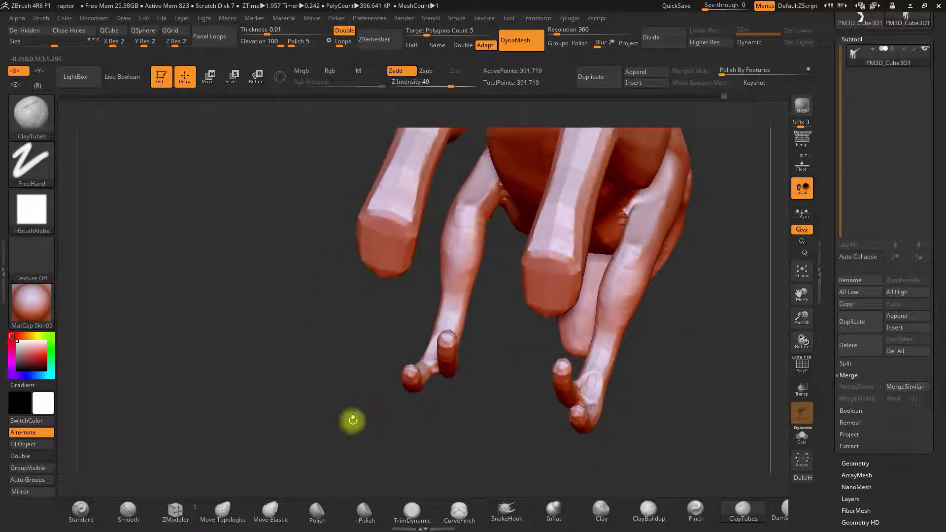
Step: Flatten the planes of the upper arm, elbow and forearm with the TrimDynamic brush
left_click(412, 512)
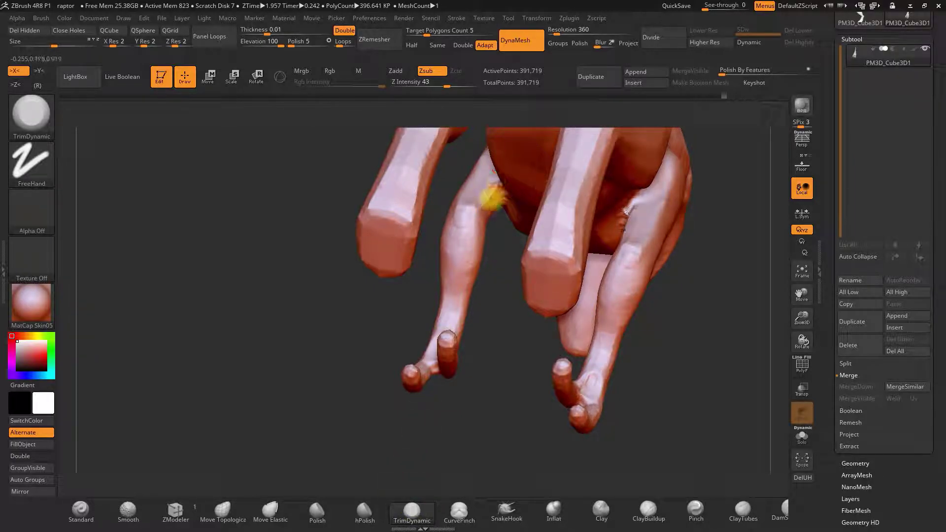
left_click_drag(487, 198, 447, 264)
mouse_move(459, 299)
left_mouse_down()
mouse_move(448, 238)
mouse_move(458, 269)
mouse_move(440, 299)
left_mouse_up()
left_click_drag(394, 298, 499, 377)
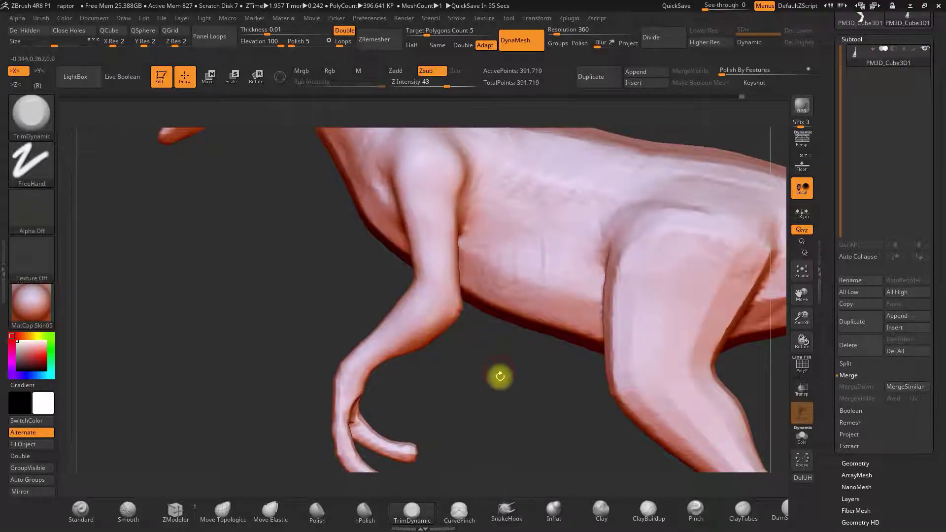
Step: Show the reference drawing and trace its muscle lines and folds on the torso, thigh and lower leg with DamStandard
left_click_drag(472, 281, 477, 353, "alt")
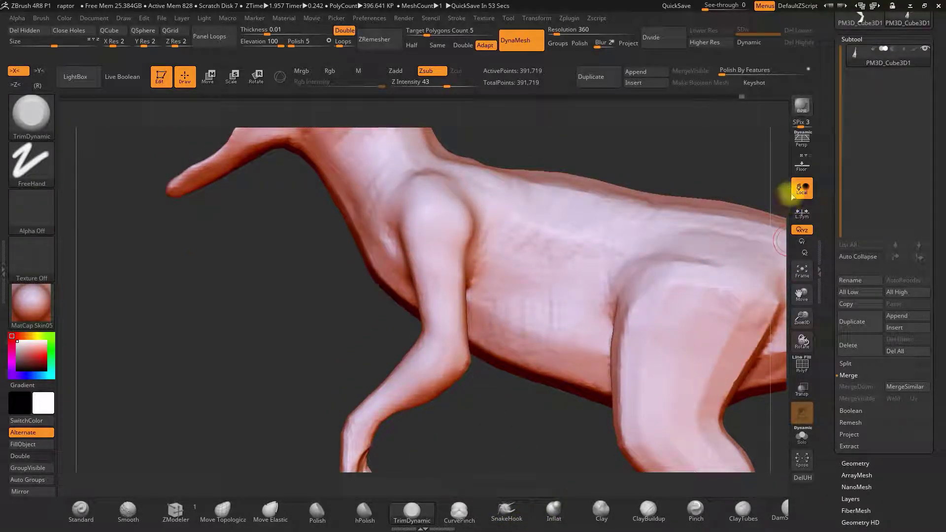
left_click(802, 165)
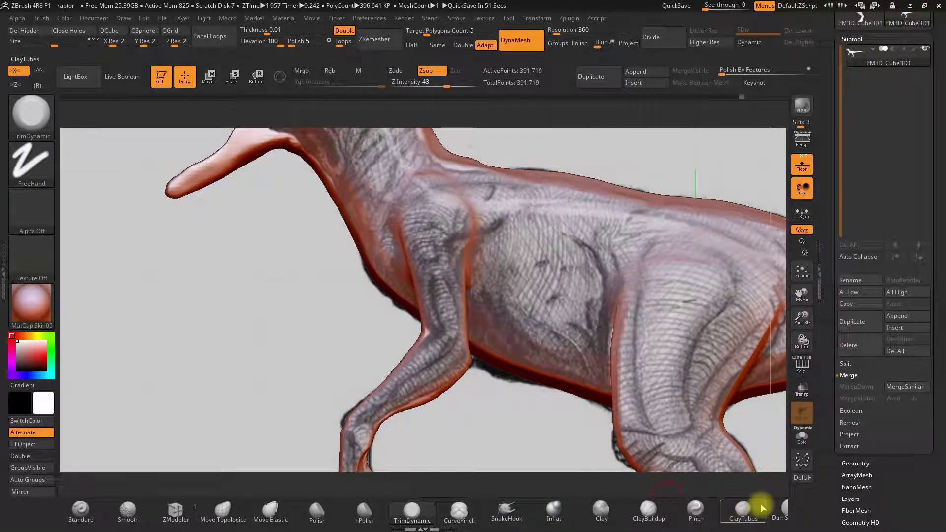
left_click(777, 510)
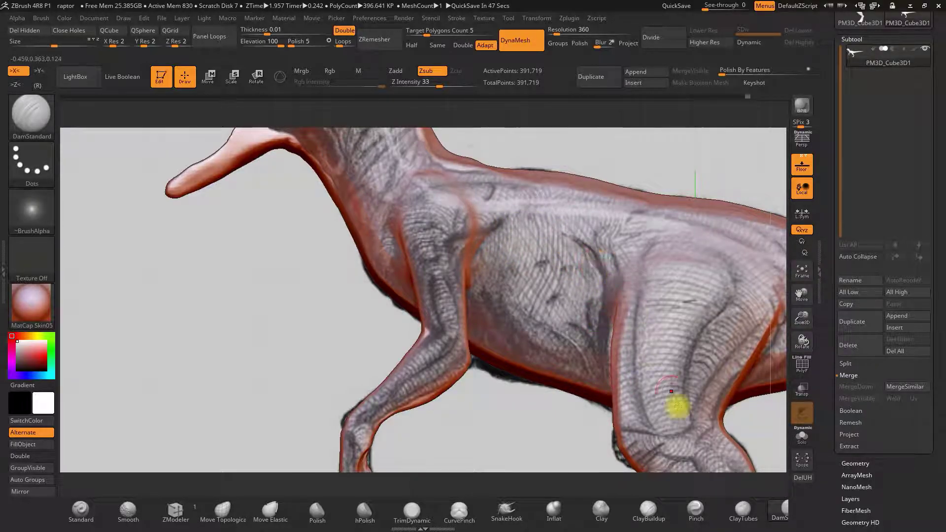
left_click_drag(708, 167, 636, 112, "alt")
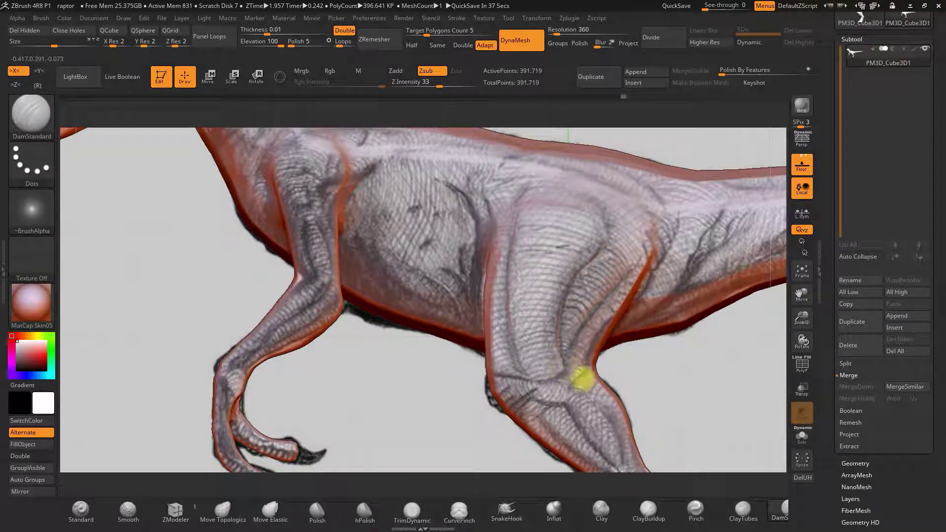
left_click_drag(706, 390, 664, 300, "alt")
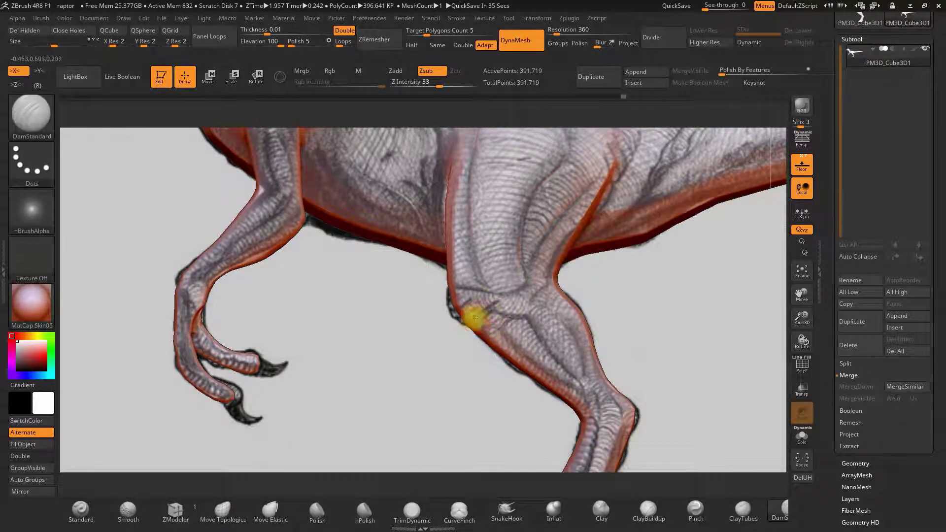
left_click_drag(467, 310, 532, 322)
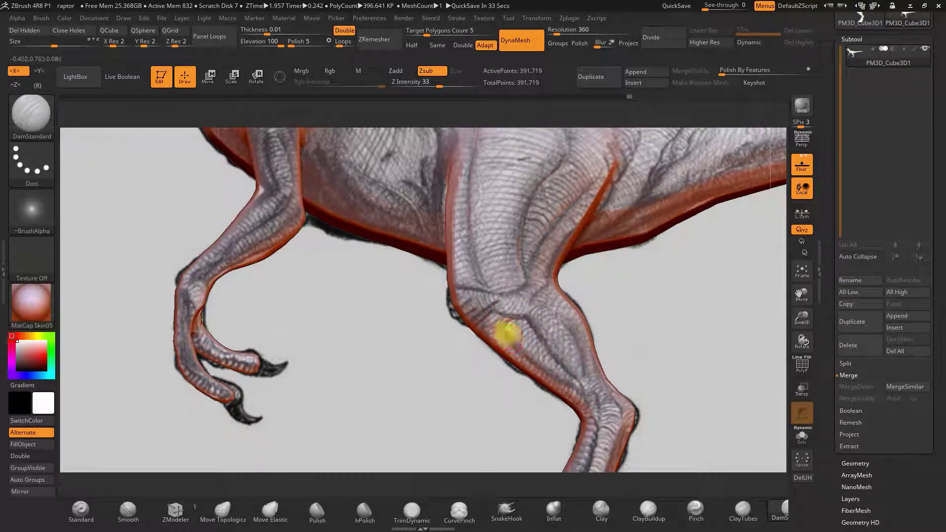
left_click_drag(619, 336, 583, 293, "alt")
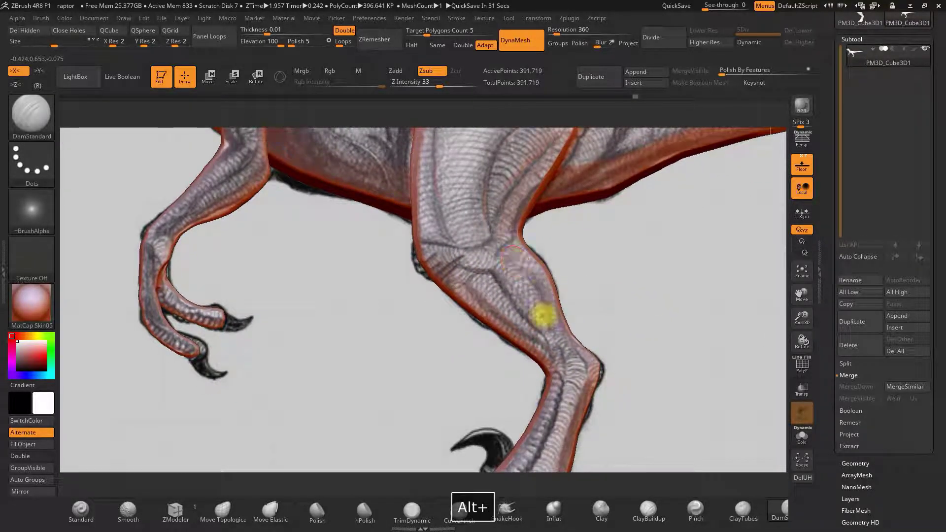
left_click_drag(625, 376, 597, 286, "alt")
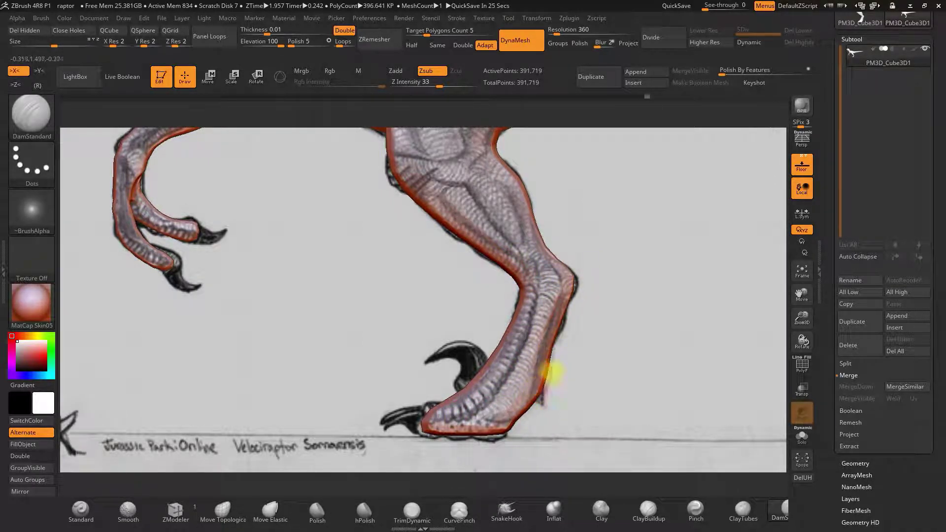
left_click_drag(637, 269, 631, 297, "alt")
Step: Hide the reference drawing and carve further muscle creases around the hips, thigh and tail base with DamStandard
left_click(803, 160)
left_click_drag(804, 319, 664, 340)
left_click_drag(553, 329, 494, 247)
left_click_drag(598, 326, 543, 268)
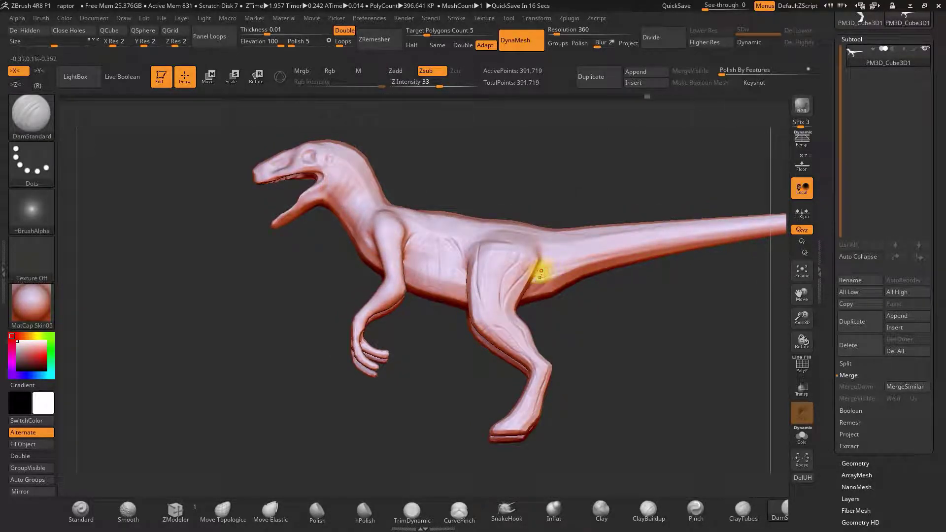
mouse_move(606, 280)
left_mouse_down()
mouse_move(616, 321)
mouse_move(676, 327)
mouse_move(657, 316)
mouse_move(663, 276)
mouse_move(665, 325)
mouse_move(608, 297)
mouse_move(640, 304)
mouse_move(616, 286)
mouse_move(624, 292)
left_mouse_up()
left_click_drag(663, 334, 714, 306)
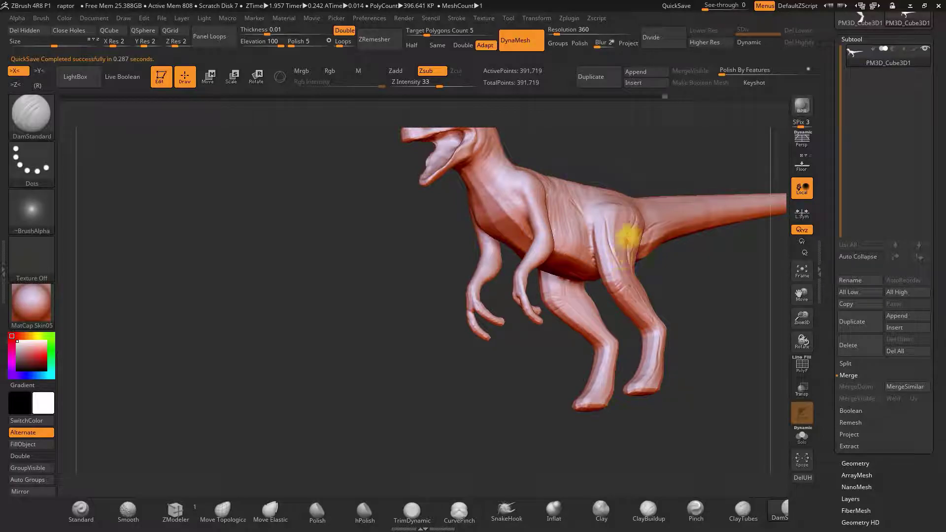
left_click_drag(630, 380, 600, 270)
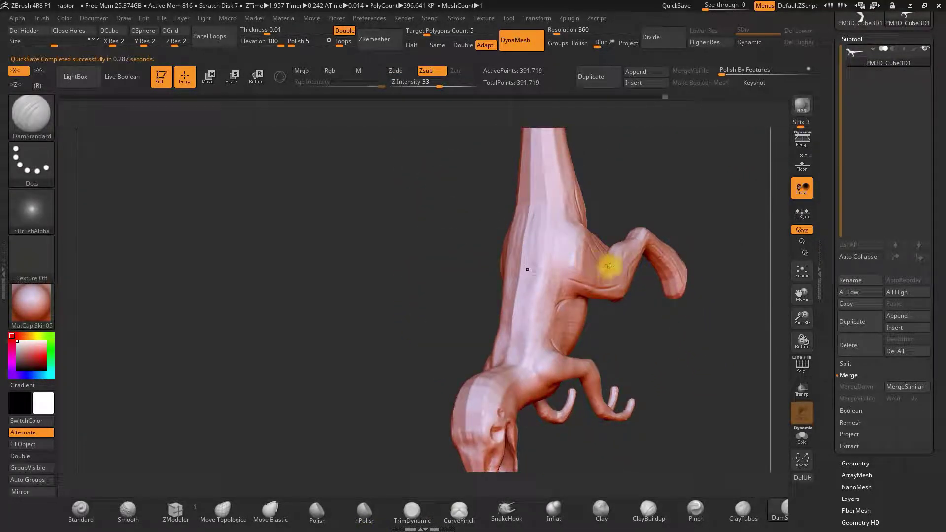
left_click(769, 509)
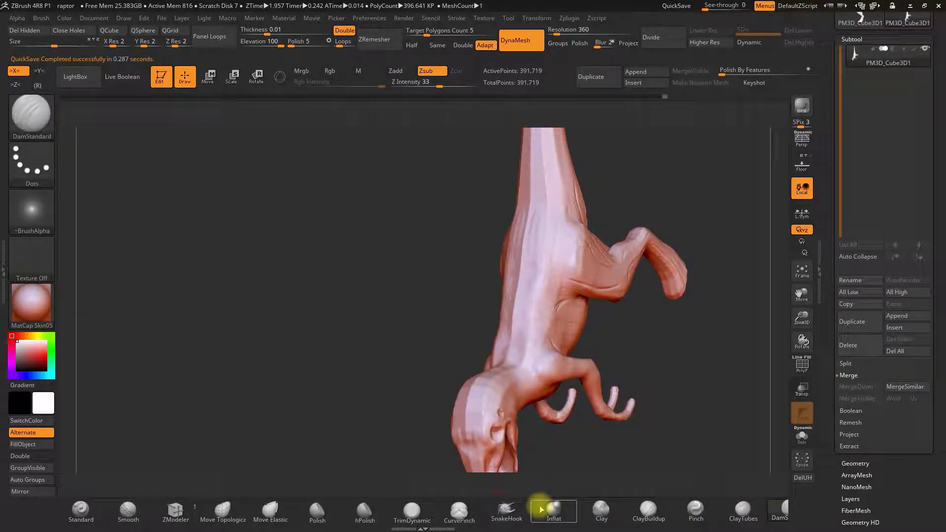
Step: Add volume to the thigh and hip muscles with the Inflat brush at Z Intensity 10, adjusting the brush size
left_click(548, 509)
key("space")
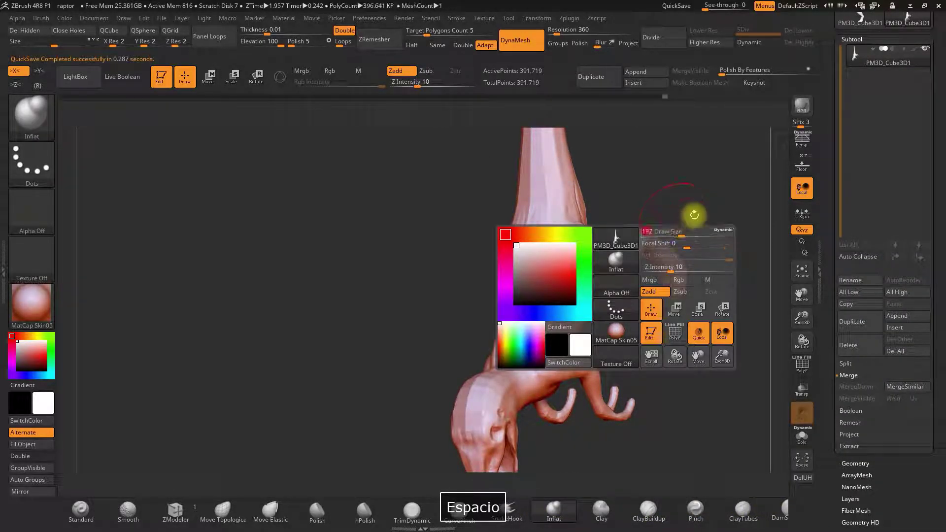
left_click_drag(690, 217, 620, 241)
left_click_drag(646, 276, 584, 248)
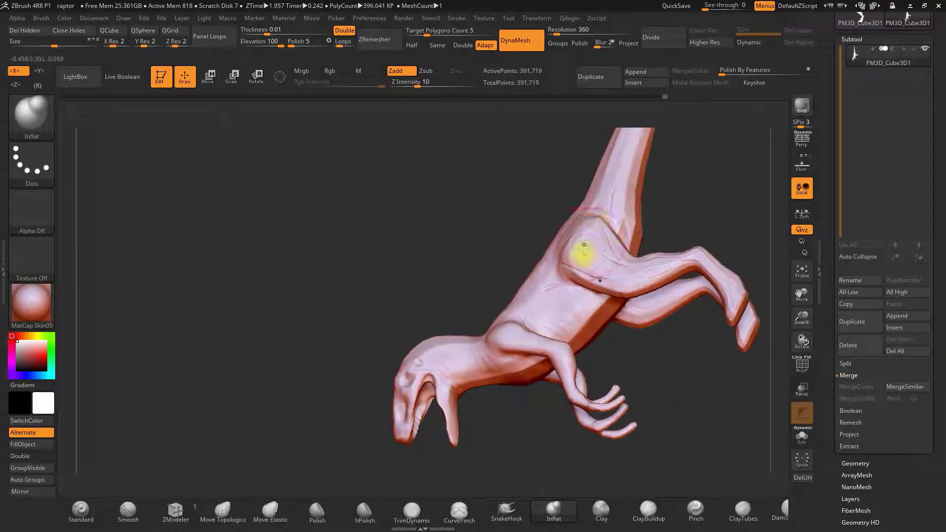
mouse_move(702, 221)
left_mouse_down()
mouse_move(724, 173)
mouse_move(699, 183)
mouse_move(711, 226)
mouse_move(723, 204)
mouse_move(621, 354)
mouse_move(585, 315)
mouse_move(619, 260)
left_mouse_up()
mouse_move(627, 303)
left_mouse_down()
mouse_move(547, 376)
mouse_move(633, 256)
left_mouse_up()
left_click_drag(651, 290, 660, 322)
key("space")
mouse_move(601, 225)
left_mouse_down()
mouse_move(586, 221)
mouse_move(594, 252)
left_mouse_up()
key("space")
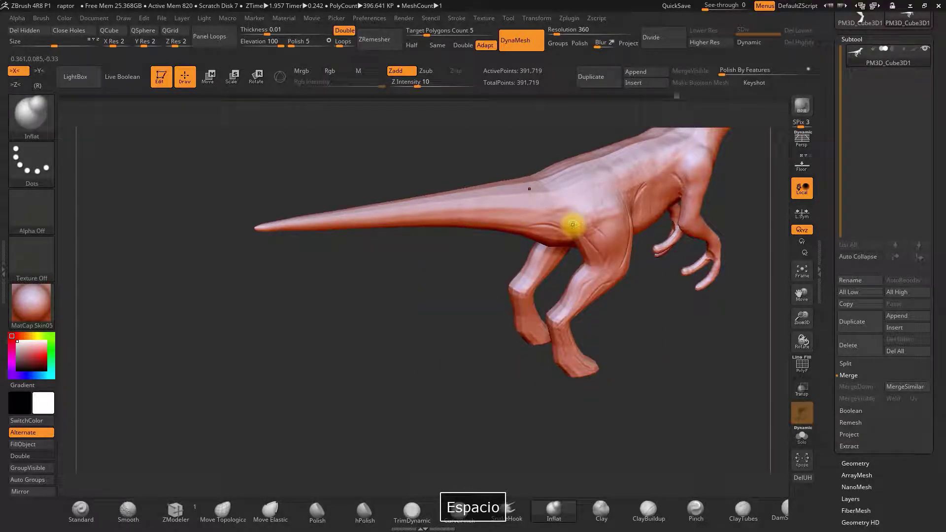
Step: Undo the last Inflat stroke and flatten the upper thigh and hip with the TrimDynamic brush
key("ctrl+z")
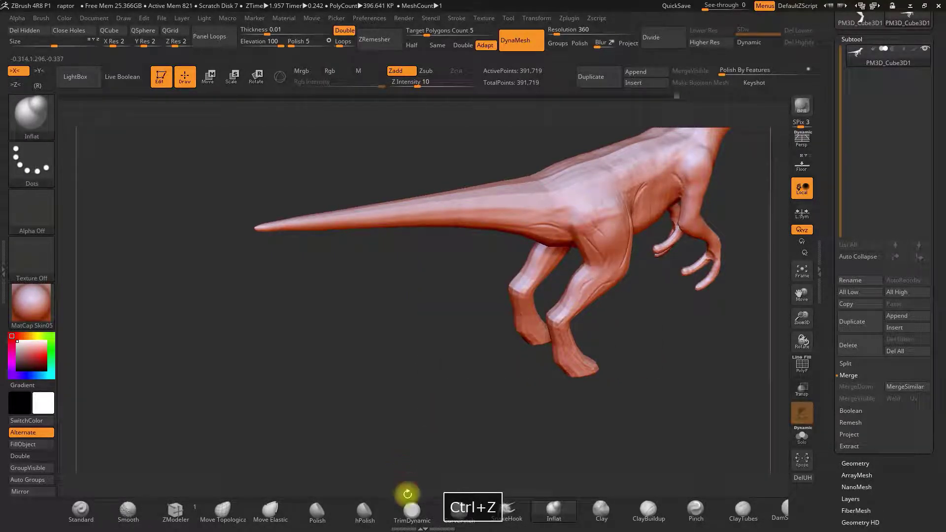
left_click(408, 499)
key("space")
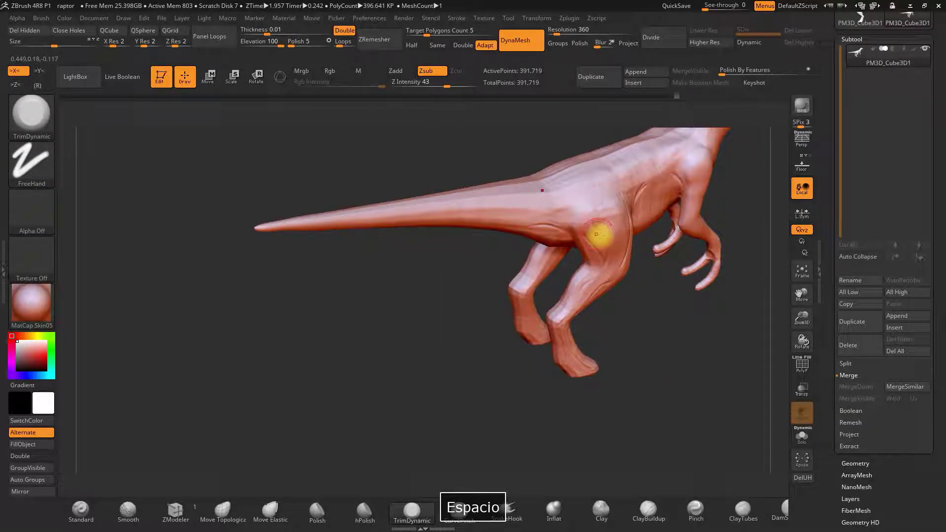
mouse_move(670, 295)
left_mouse_down("shift")
mouse_move(655, 323)
mouse_move(667, 319)
mouse_move(619, 313)
mouse_move(544, 268)
left_mouse_up("shift")
Step: Adjust the contour of the back, hips and tail base with the Move Topological brush, changing the brush size
left_click(232, 512)
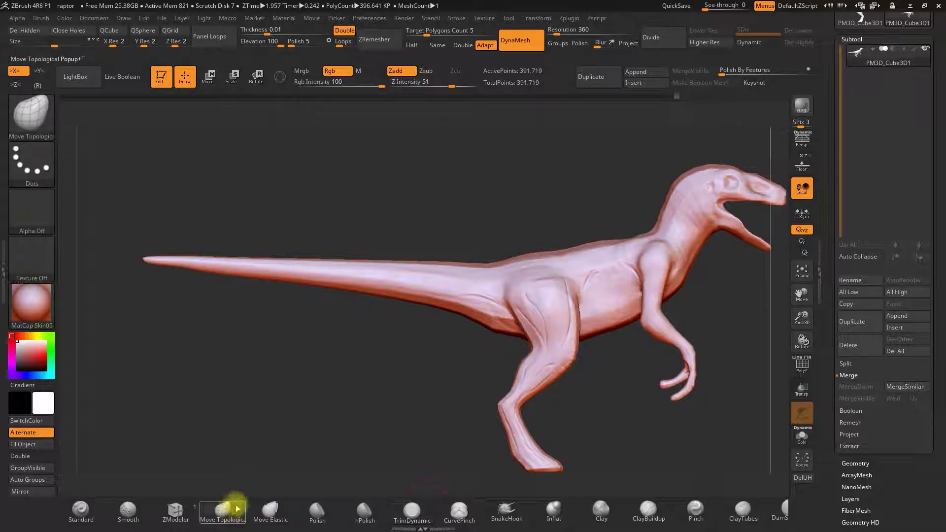
key("space")
left_click_drag(546, 234, 542, 186)
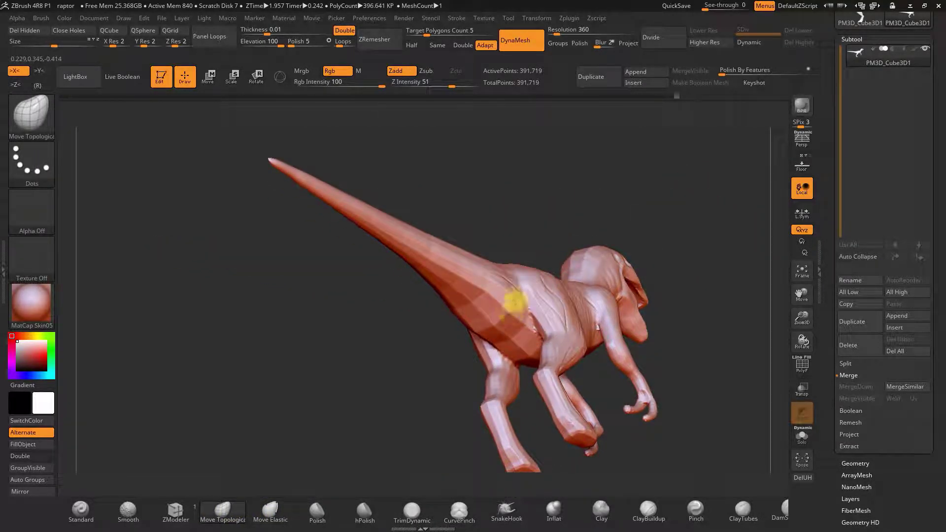
left_click_drag(515, 286, 568, 282)
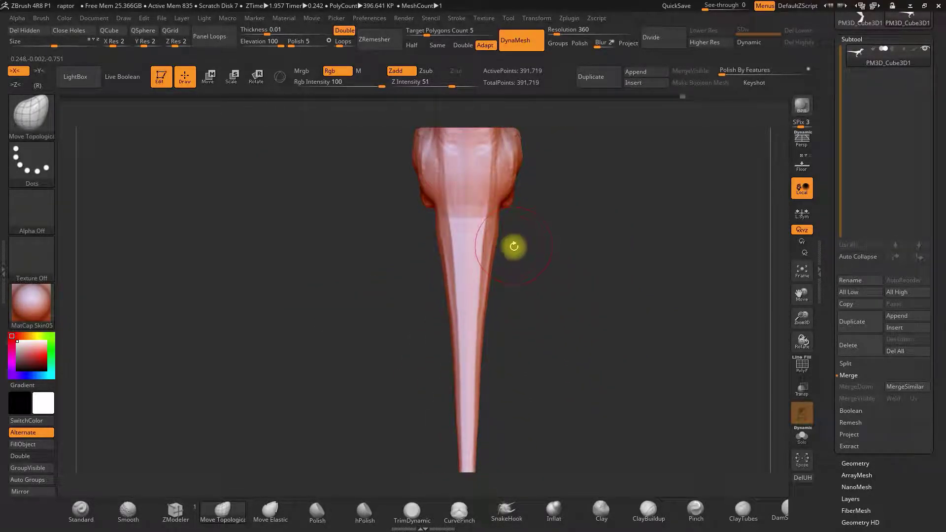
left_click_drag(515, 246, 511, 260, "alt")
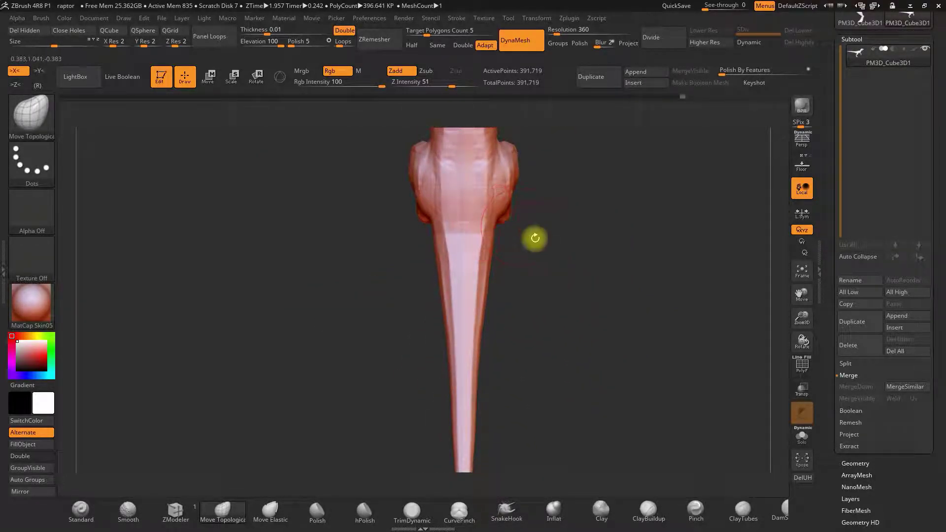
left_click_drag(524, 228, 497, 264, "alt")
left_click_drag(575, 265, 576, 370, "alt")
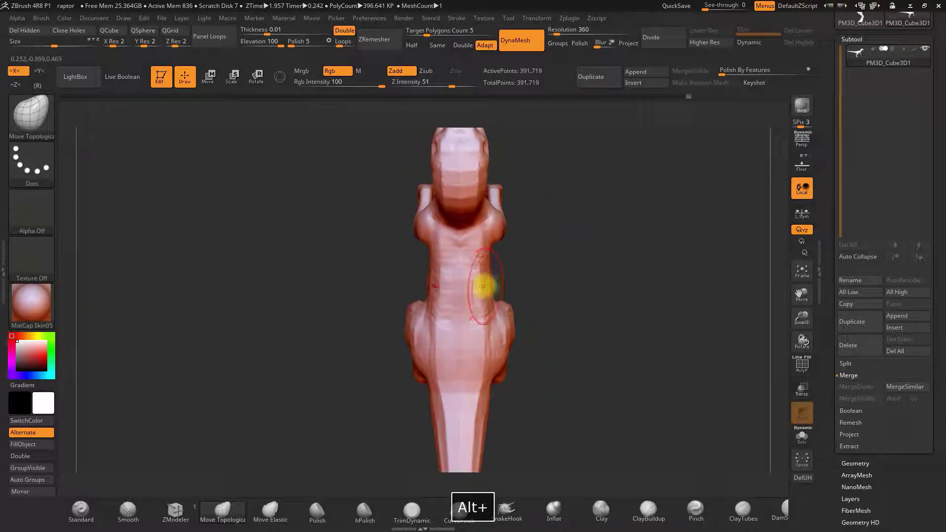
key("space")
mouse_move(518, 276)
left_mouse_down()
mouse_move(502, 264)
mouse_move(418, 278)
mouse_move(493, 280)
mouse_move(435, 274)
mouse_move(421, 315)
mouse_move(430, 308)
mouse_move(385, 397)
mouse_move(517, 173)
mouse_move(543, 198)
left_mouse_up()
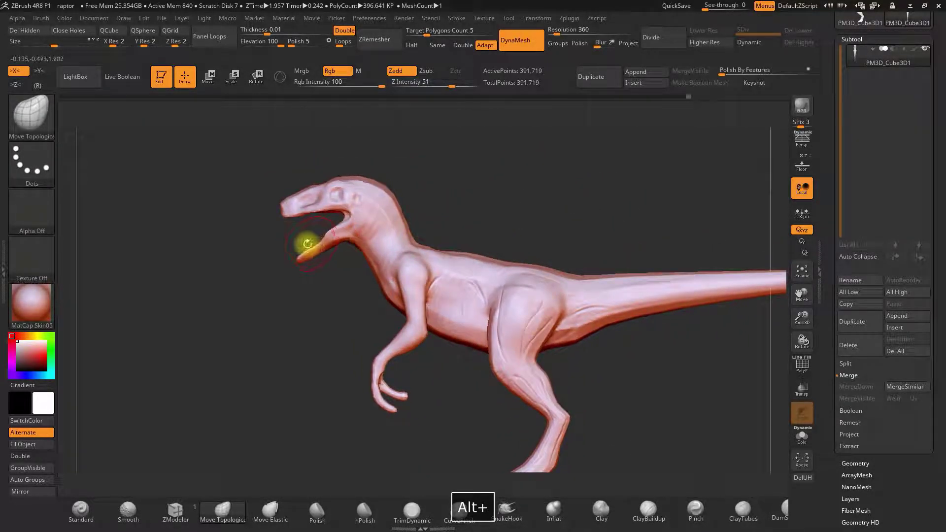
Step: Refine the lower jaw, snout and top of the head with a resized Move Topological brush
key("space")
left_click_drag(313, 265, 302, 264)
mouse_move(278, 219)
left_mouse_down()
mouse_move(266, 215)
mouse_move(284, 214)
left_mouse_up()
left_click_drag(316, 181, 397, 217)
Step: Examine the whole raptor's silhouette and proportions from the side and front, up close and at a distance
left_click_drag(802, 343, 716, 323)
left_click_drag(713, 285, 665, 226)
left_click_drag(780, 293, 733, 281, "alt")
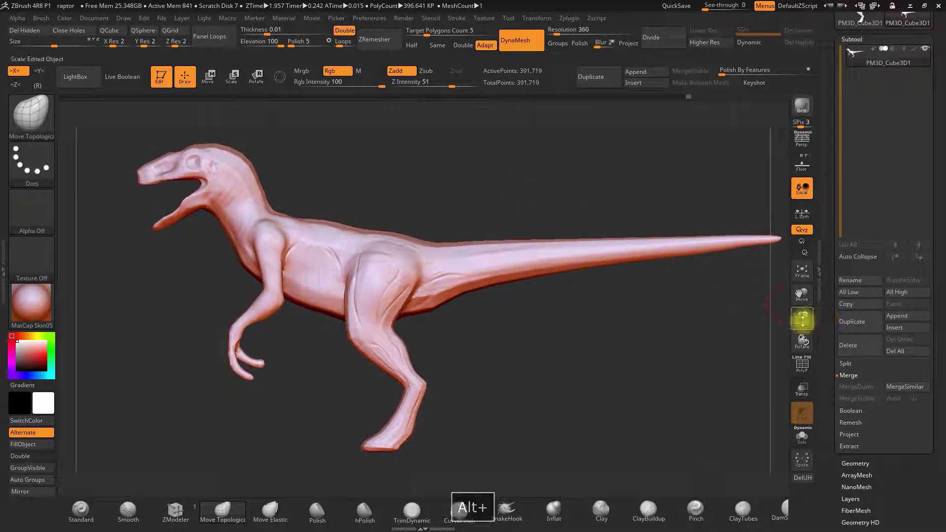
left_click_drag(802, 321, 788, 290)
left_click_drag(591, 320, 607, 360, "alt")
left_click_drag(559, 349, 611, 348)
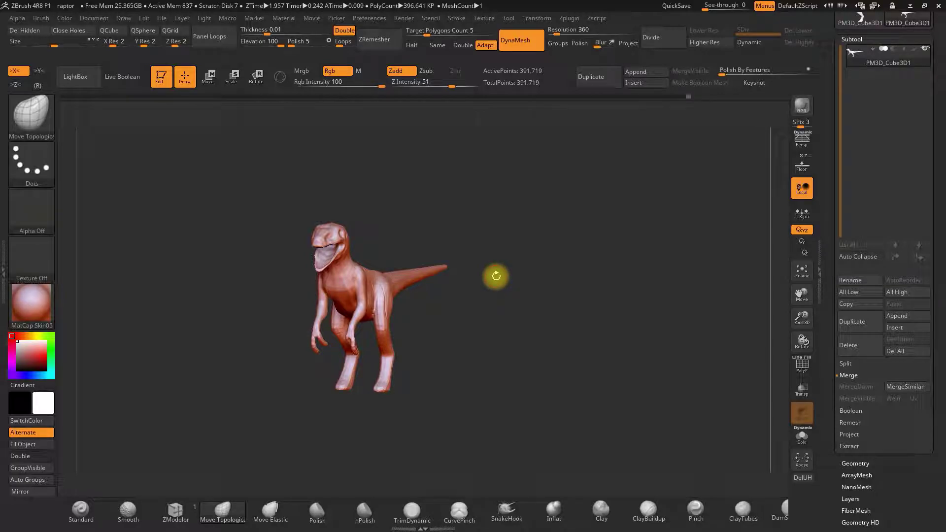
left_click_drag(504, 279, 572, 261)
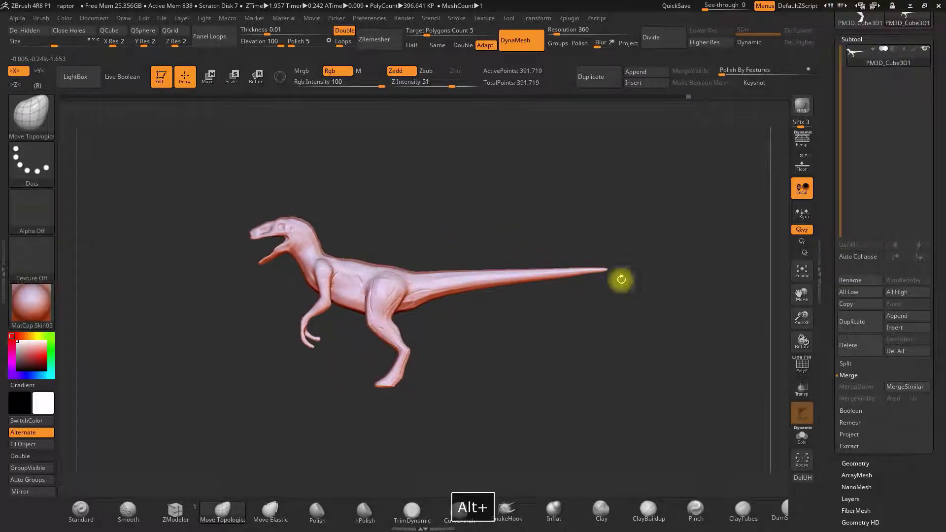
left_click_drag(801, 318, 553, 220)
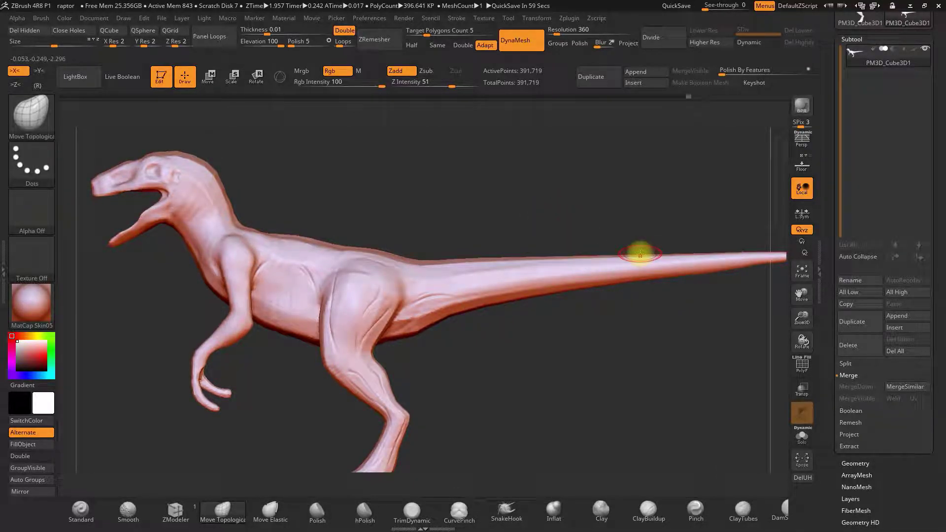
left_click_drag(802, 318, 744, 312)
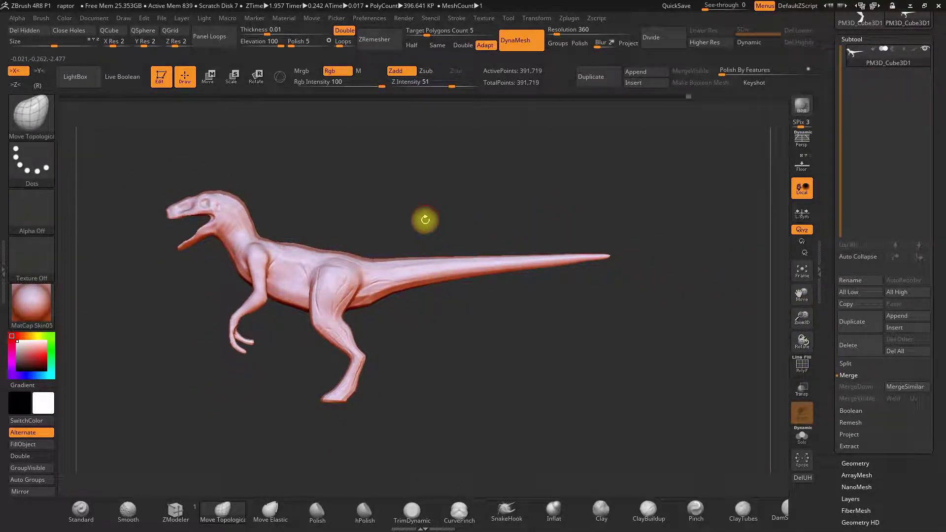